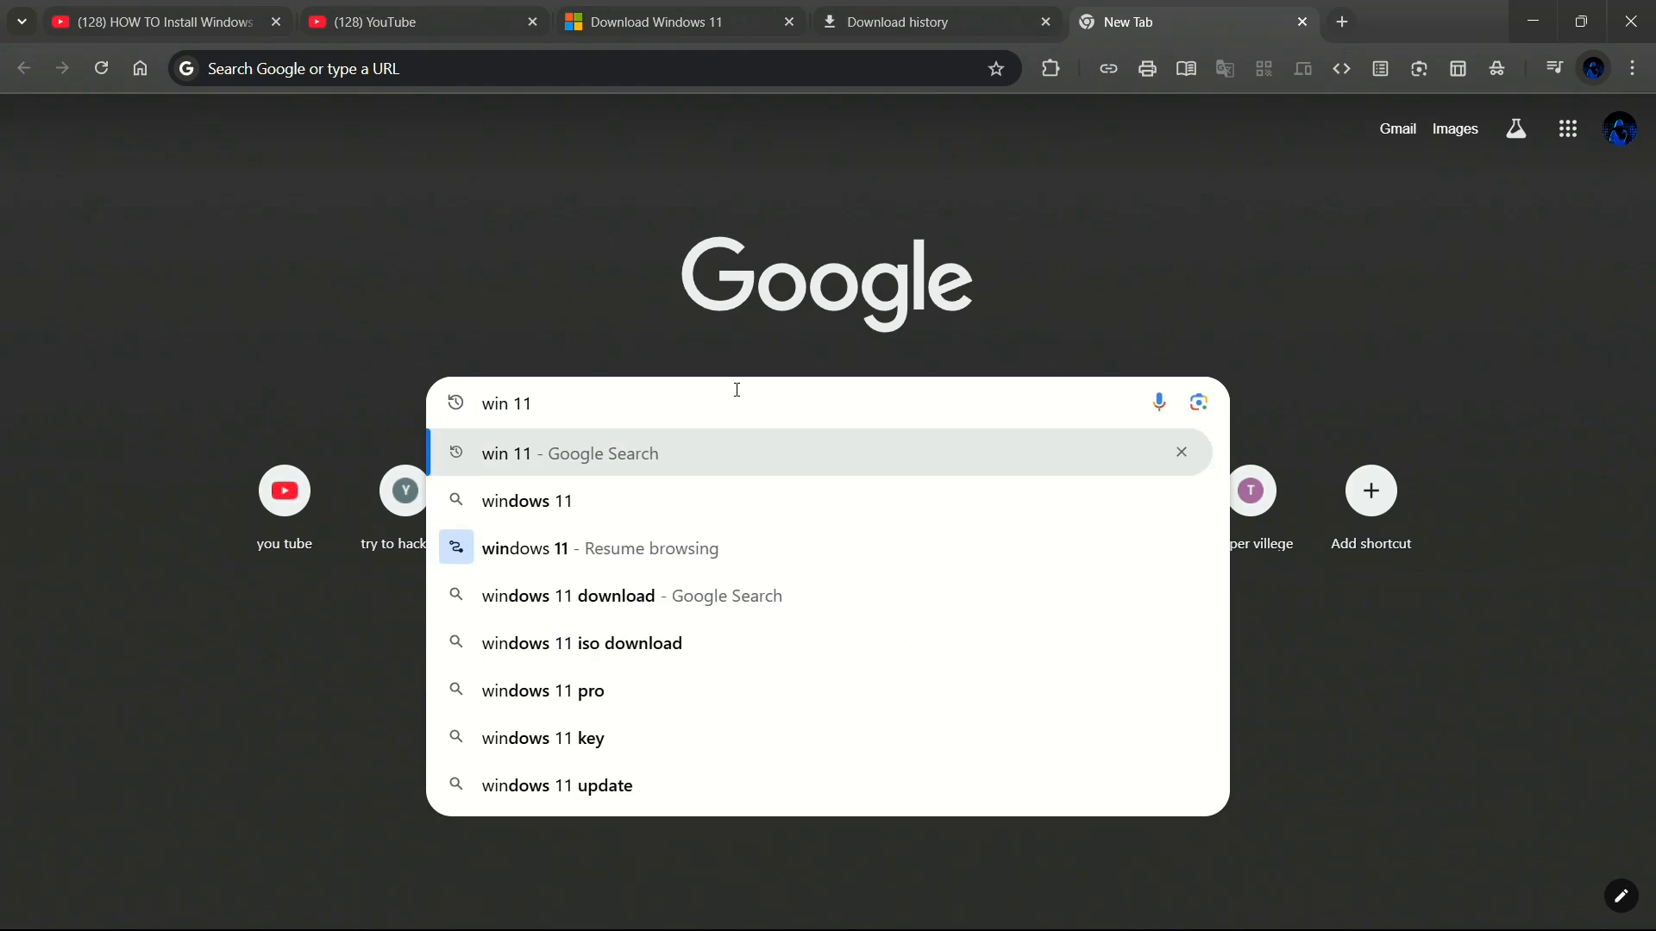
- Search Google for windows 11 requirements and read through the listed hardware requirements
type("re")
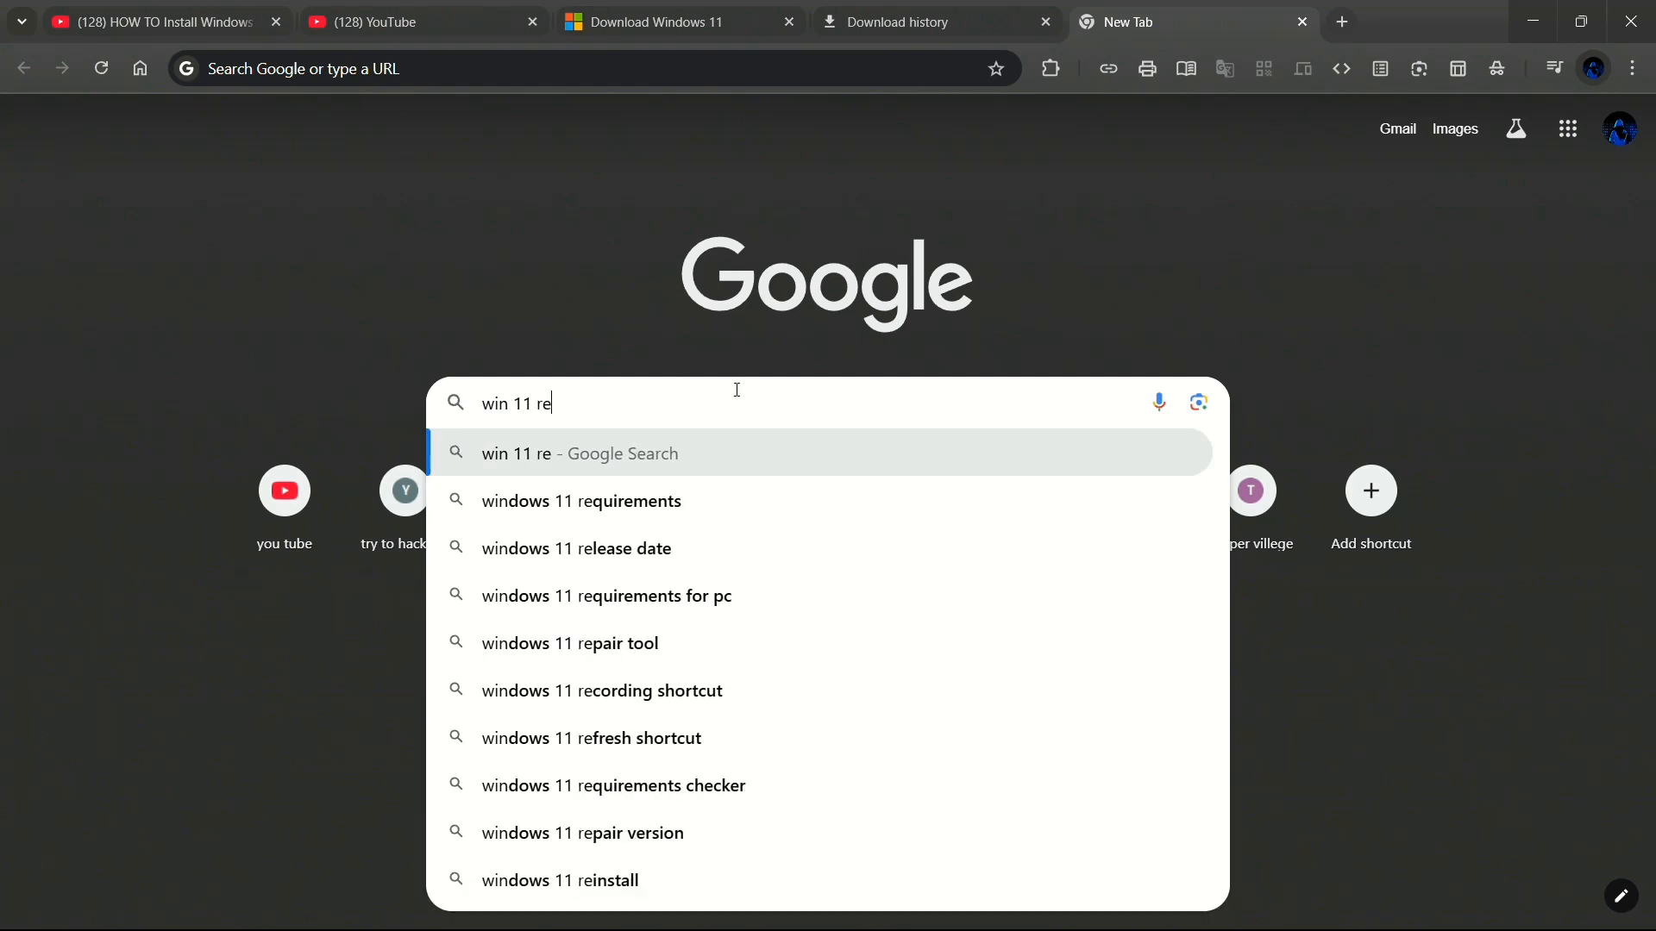
left_click(723, 483)
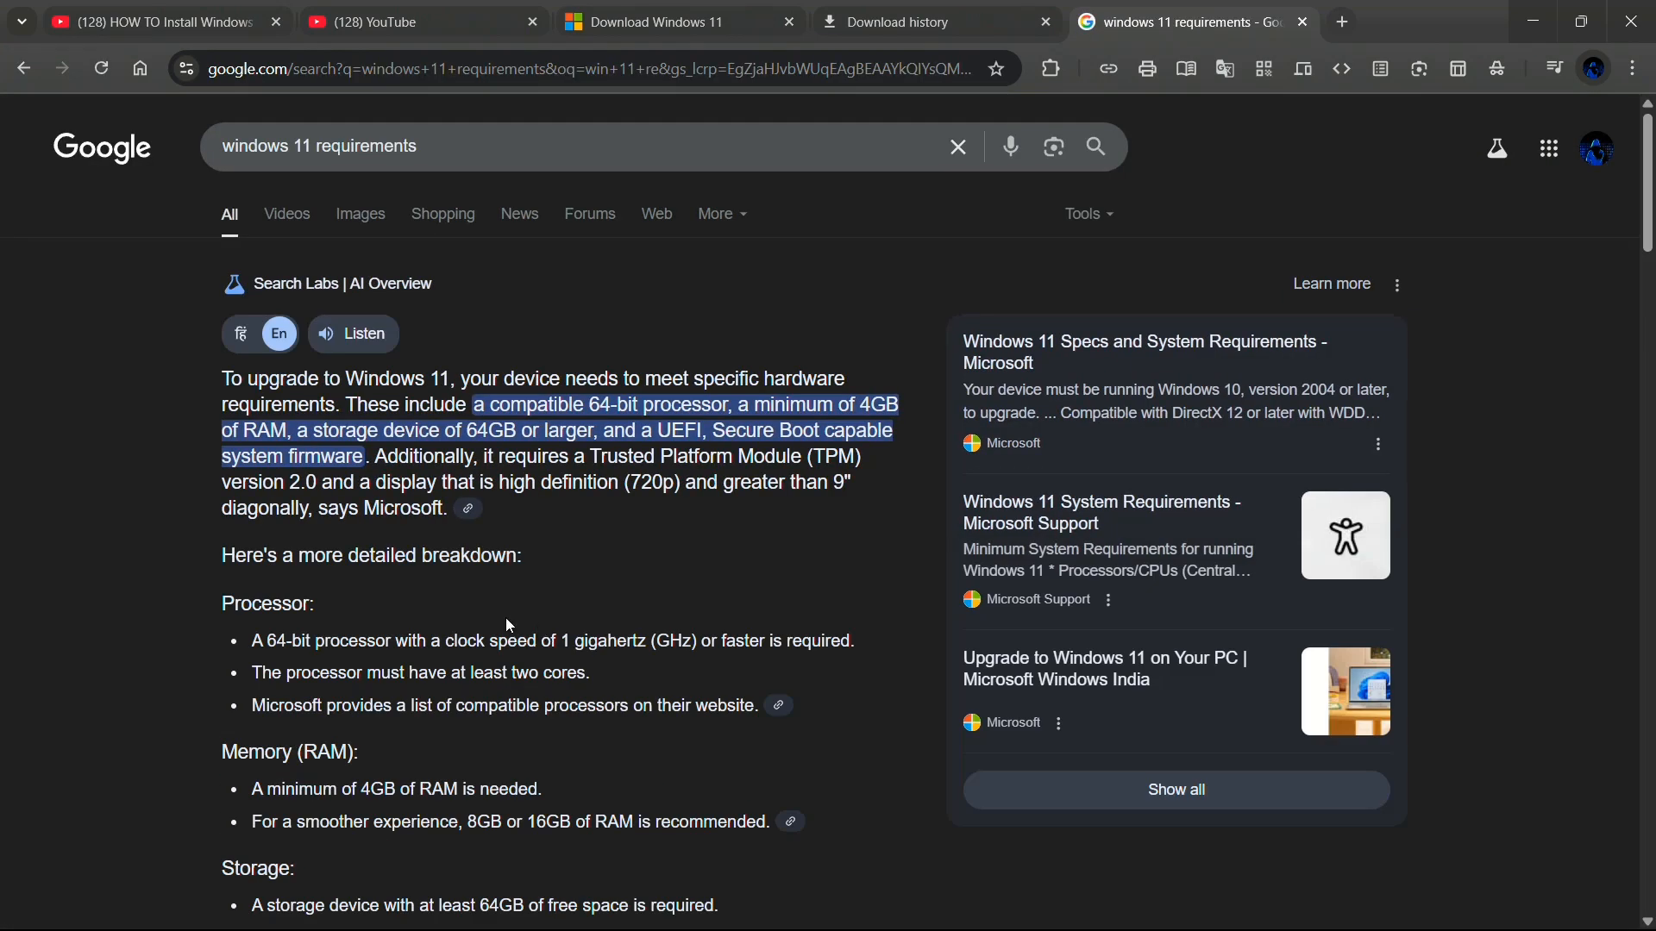
scroll(507, 621, "down", 5)
scroll(360, 632, "down", 1)
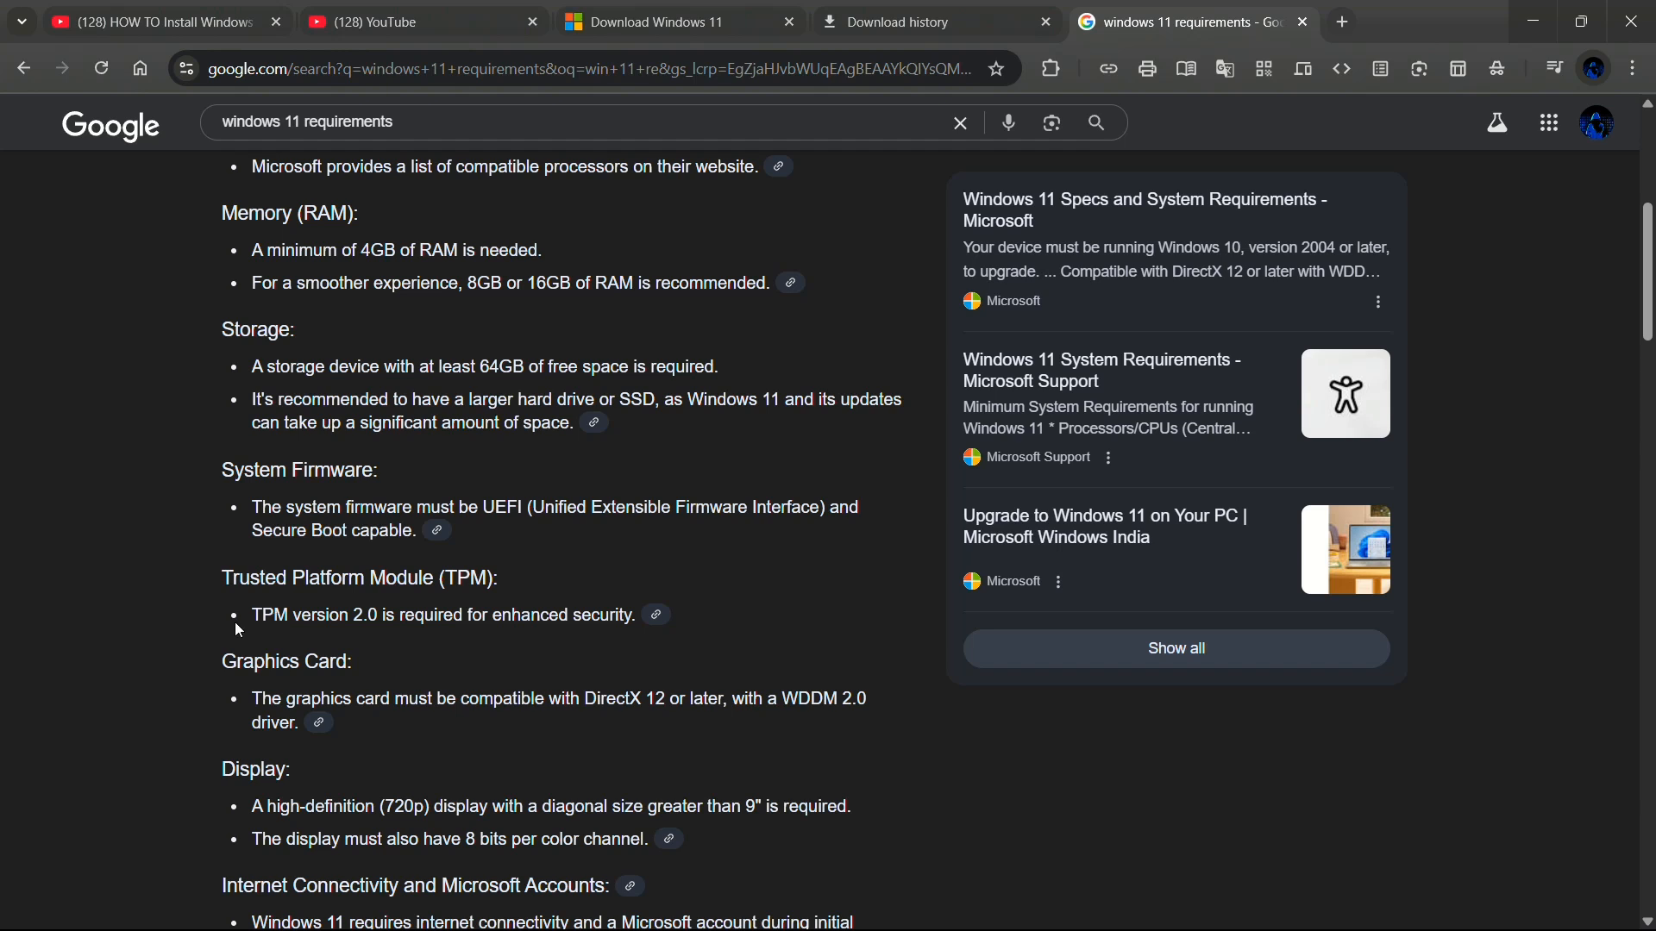
left_click_drag(262, 614, 643, 617)
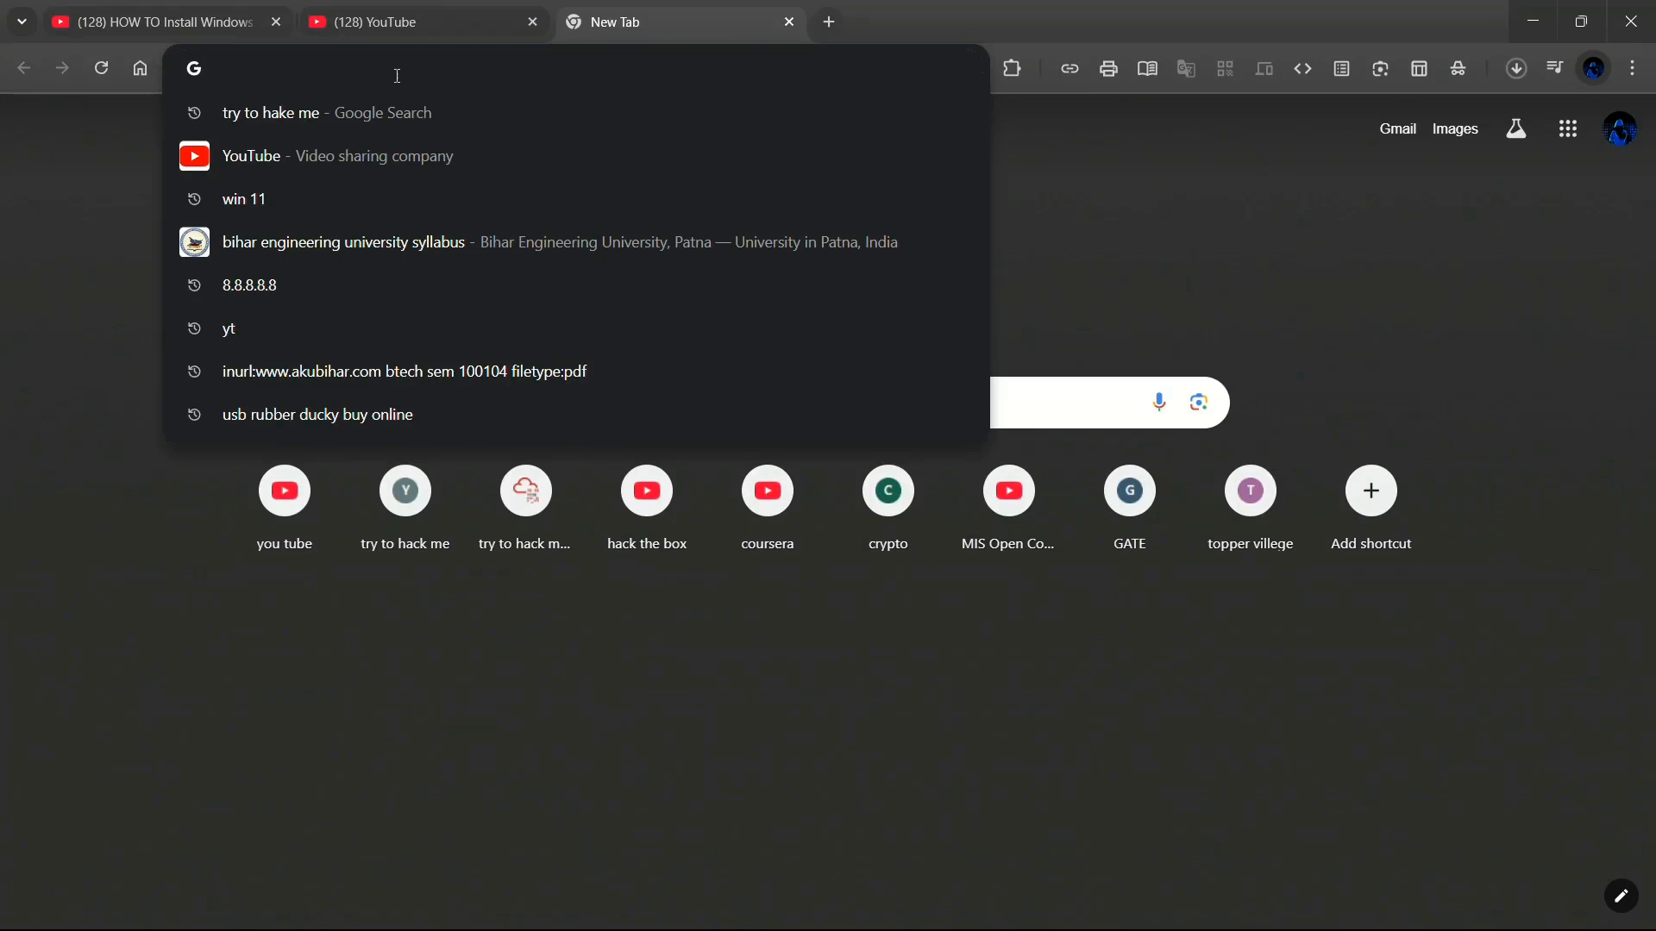
- Search for win 11 and open Microsoft's Download Windows 11 page
type("win ")
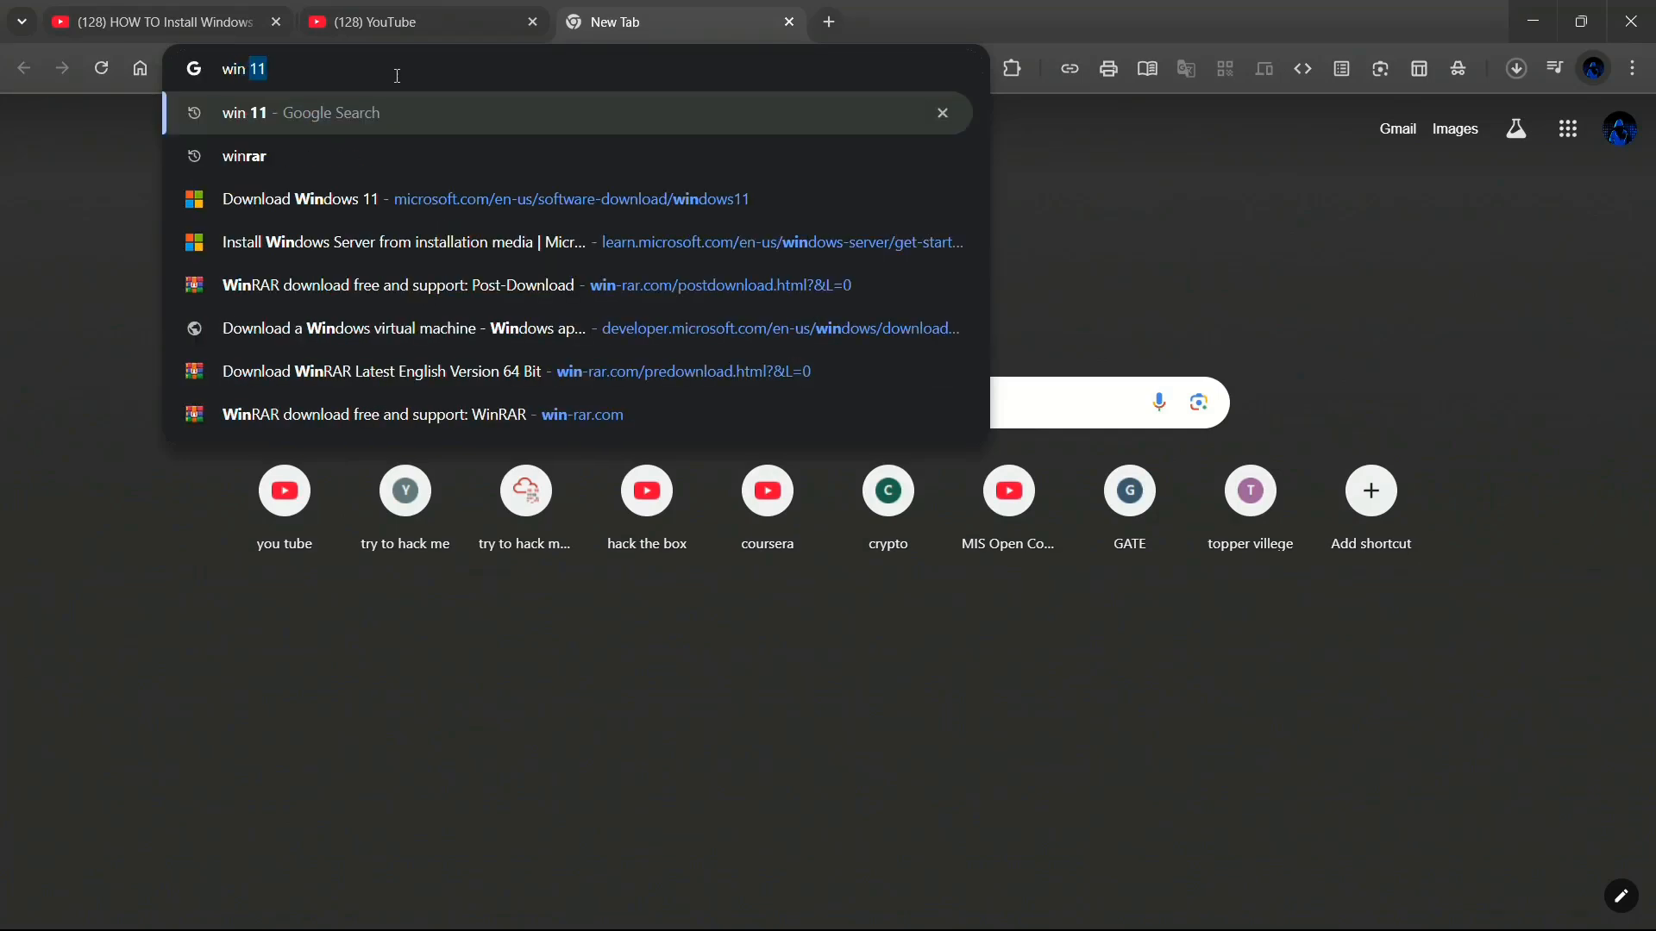
type("11")
key("Return")
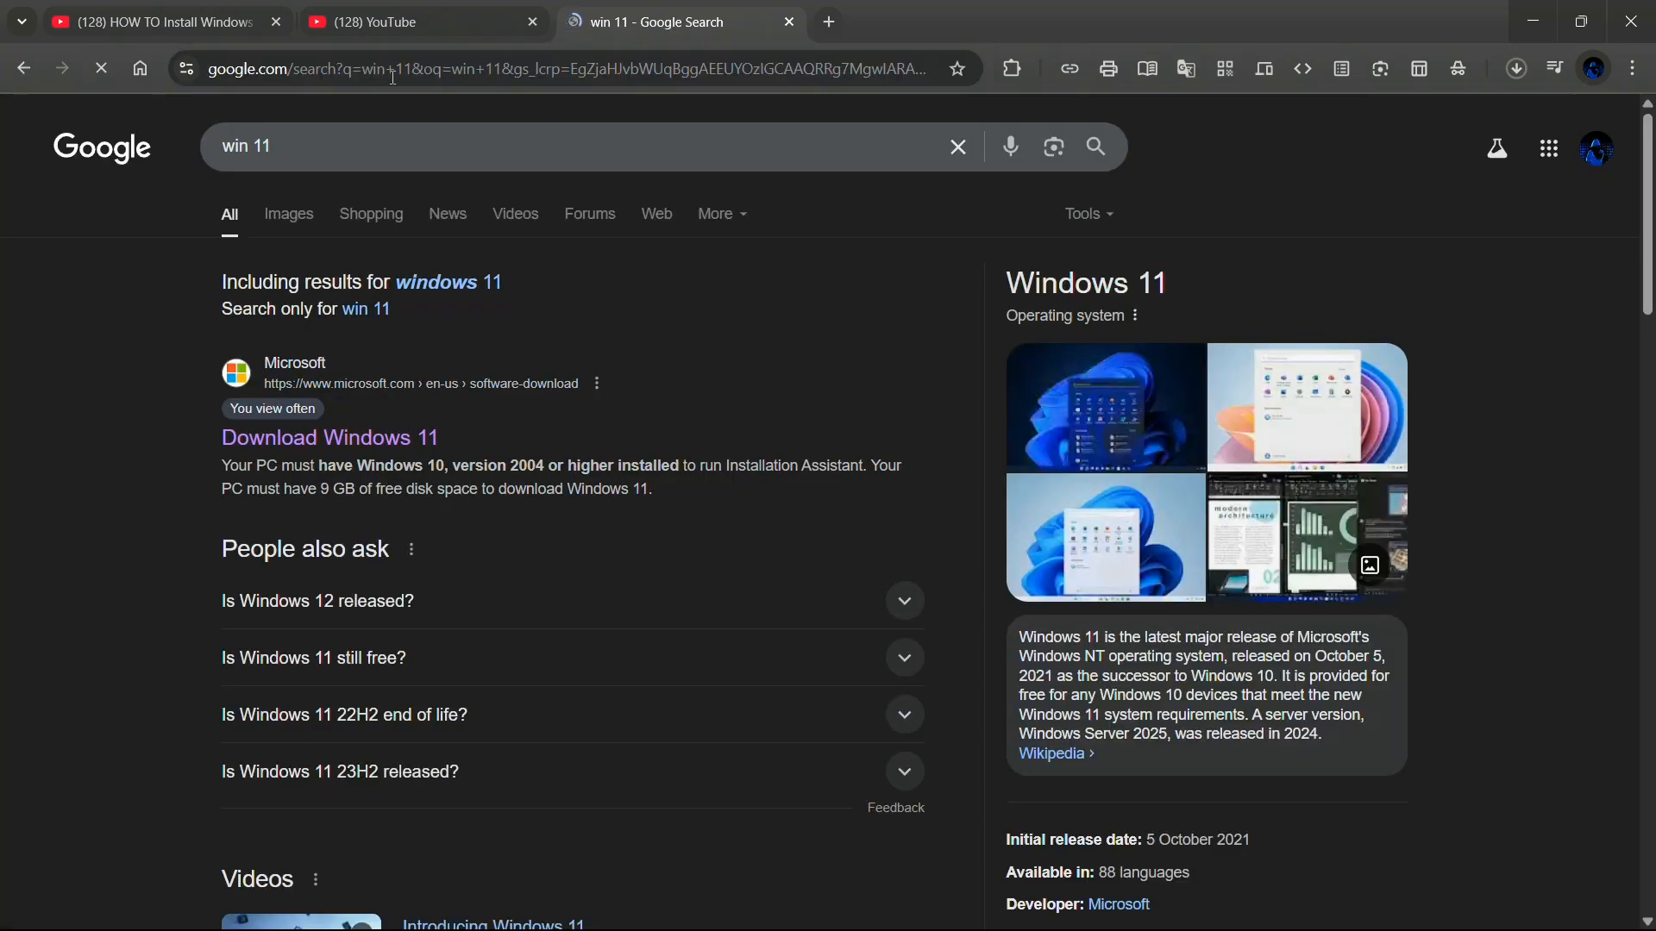
left_click(262, 442)
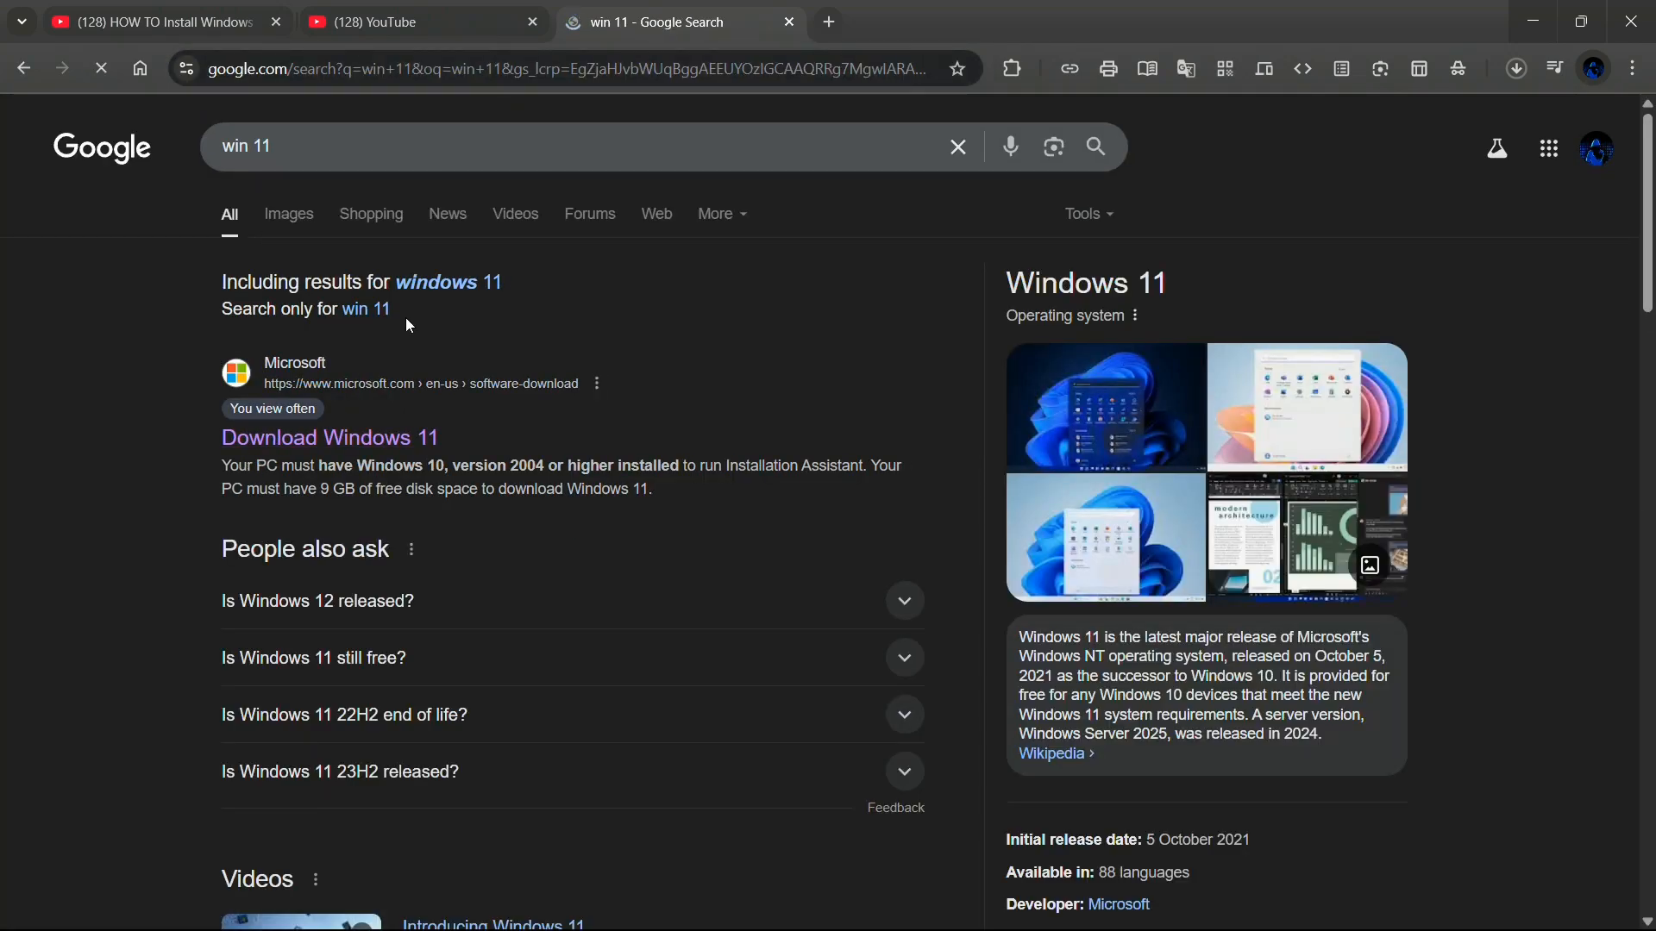
- Select the Windows 11 (multi-edition ISO for x64 devices) download and request it
scroll(248, 603, "down", 10)
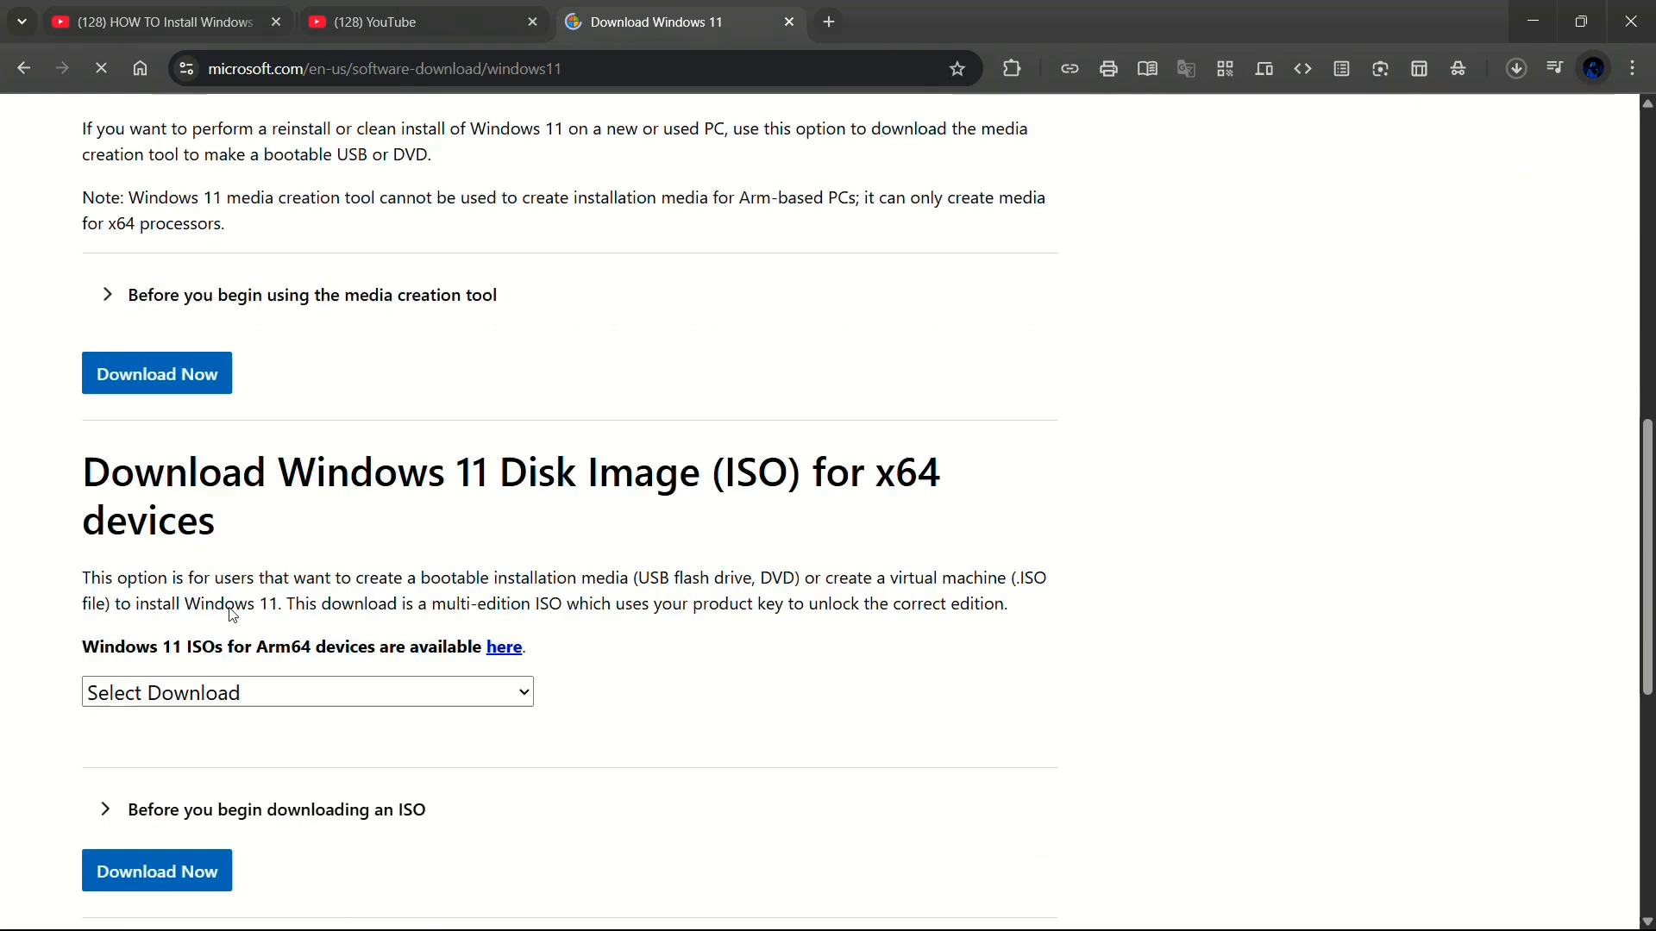
scroll(229, 604, "down", 4)
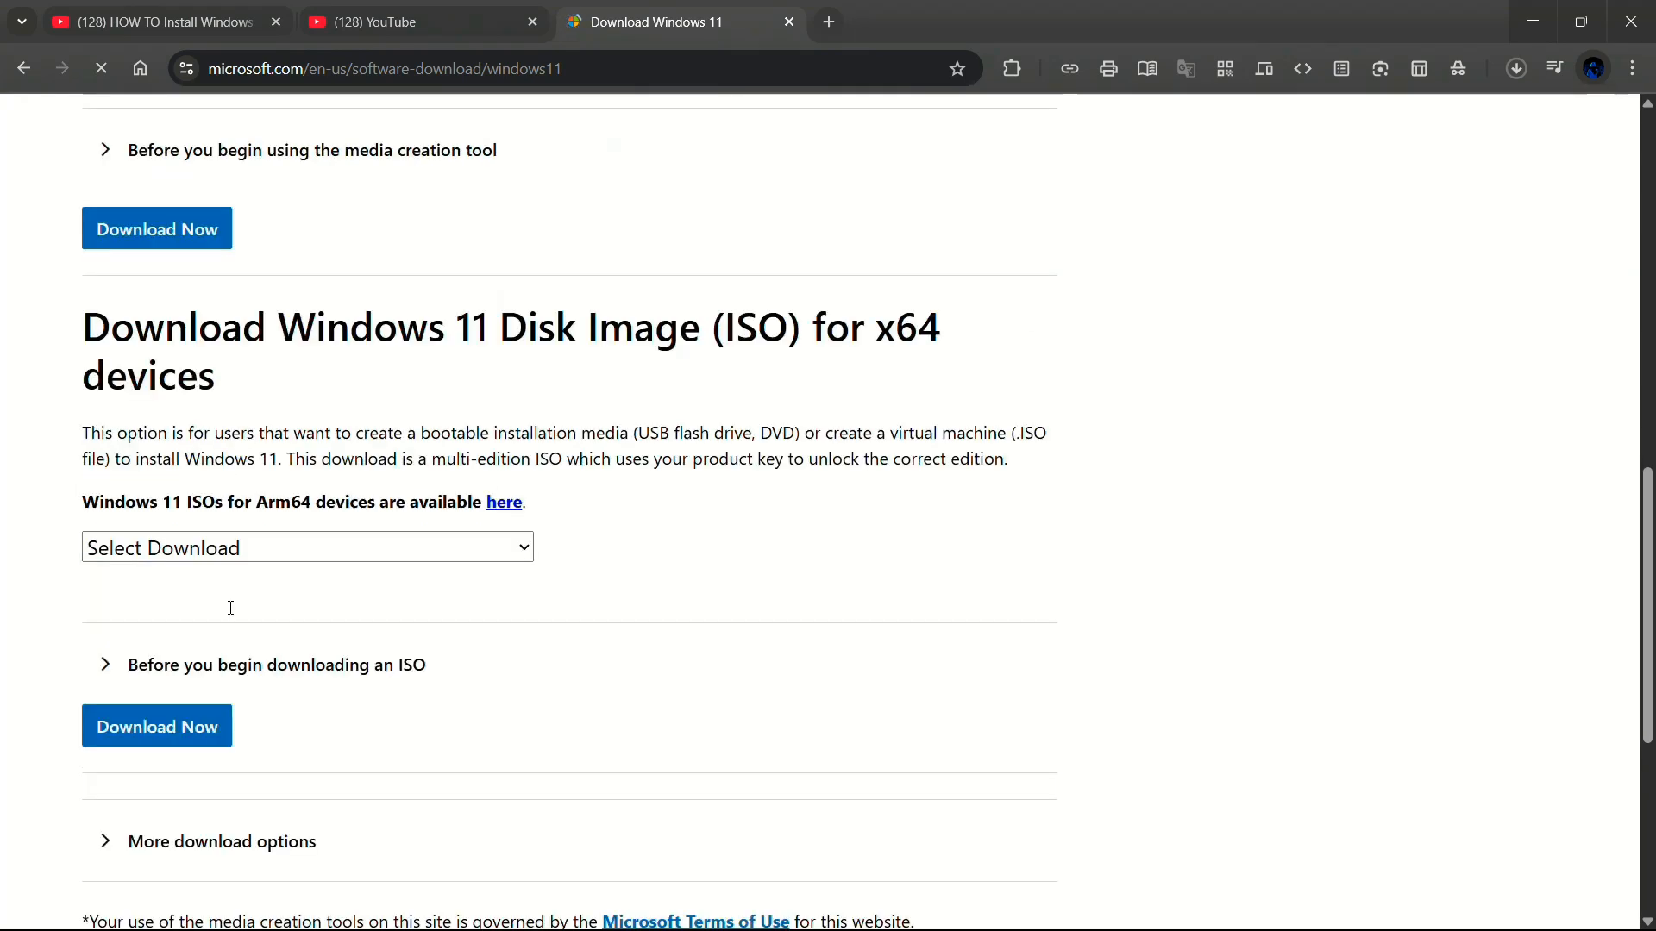
left_click(172, 355)
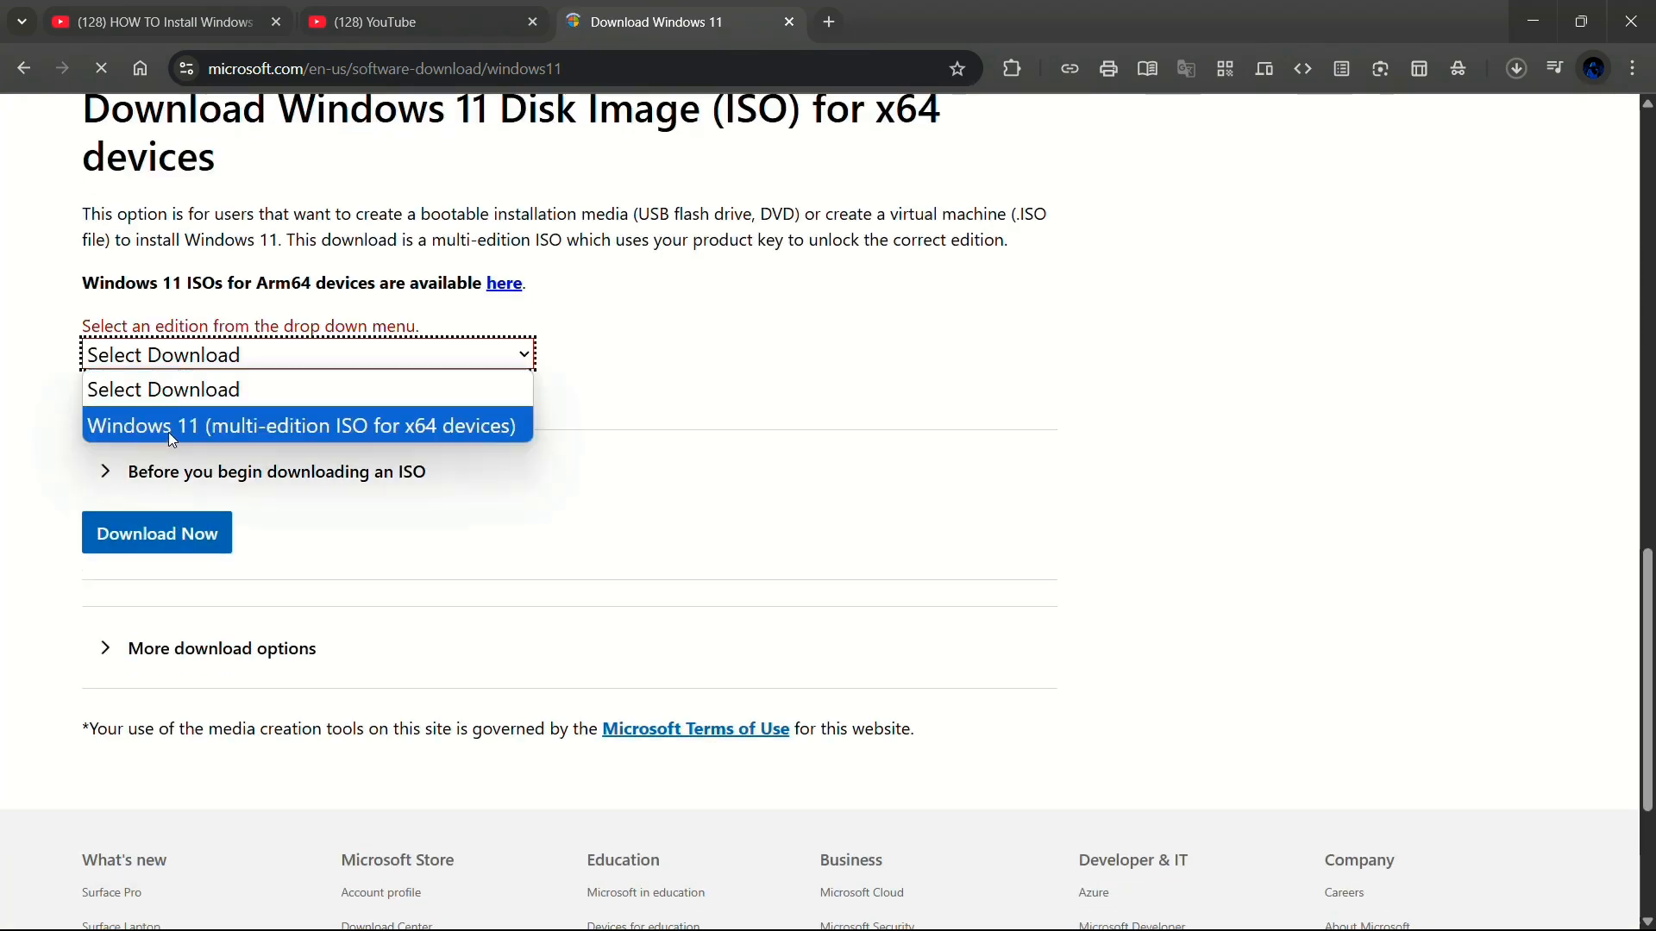
left_click(168, 426)
left_click(157, 533)
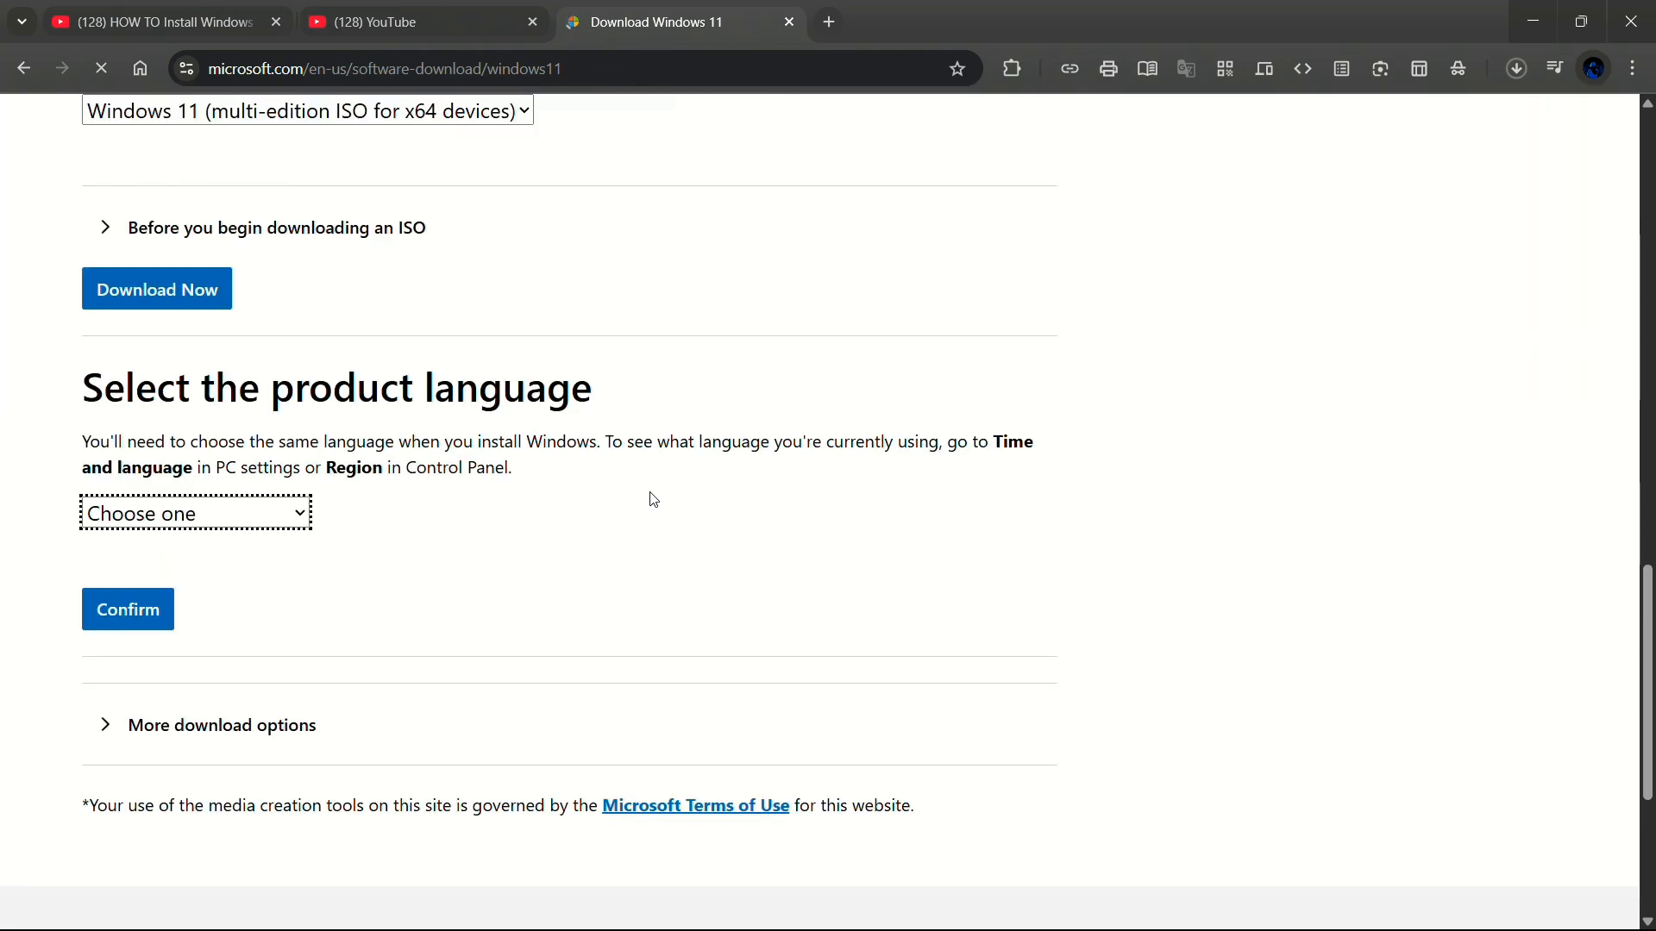
- Choose English as the product language and confirm it
left_click(160, 517)
scroll(155, 263, "down", 5)
key("e")
key("e")
key("Up")
key("Return")
left_click(152, 611)
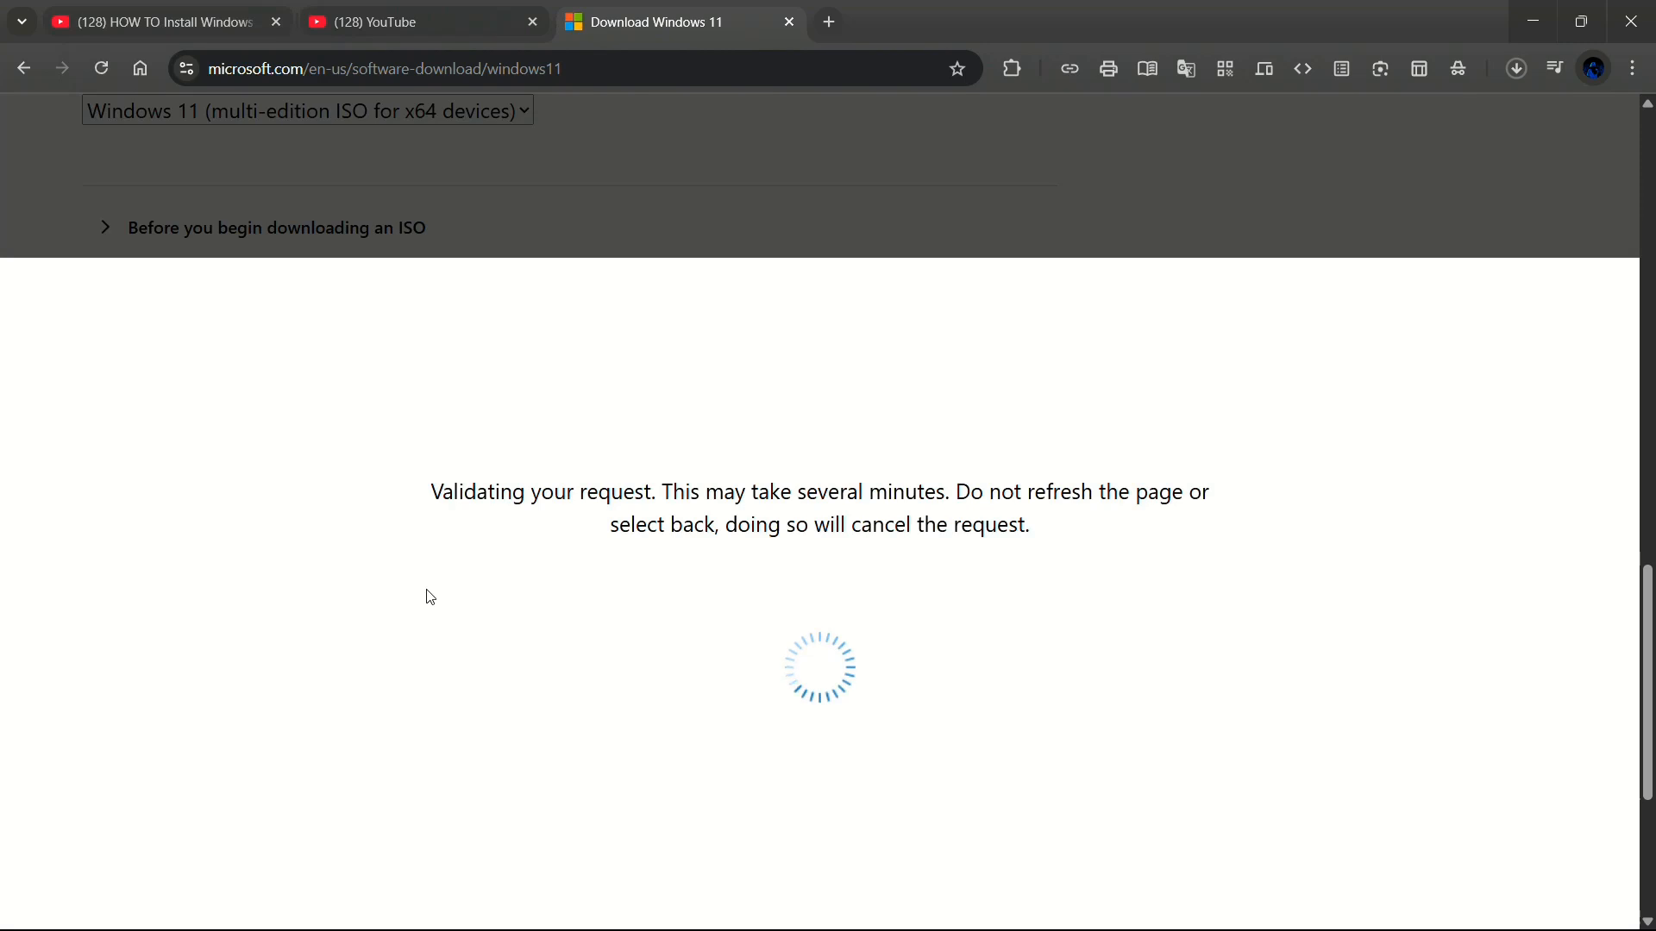
- Start the 64-bit download and copy its link from the download history
left_click(165, 201)
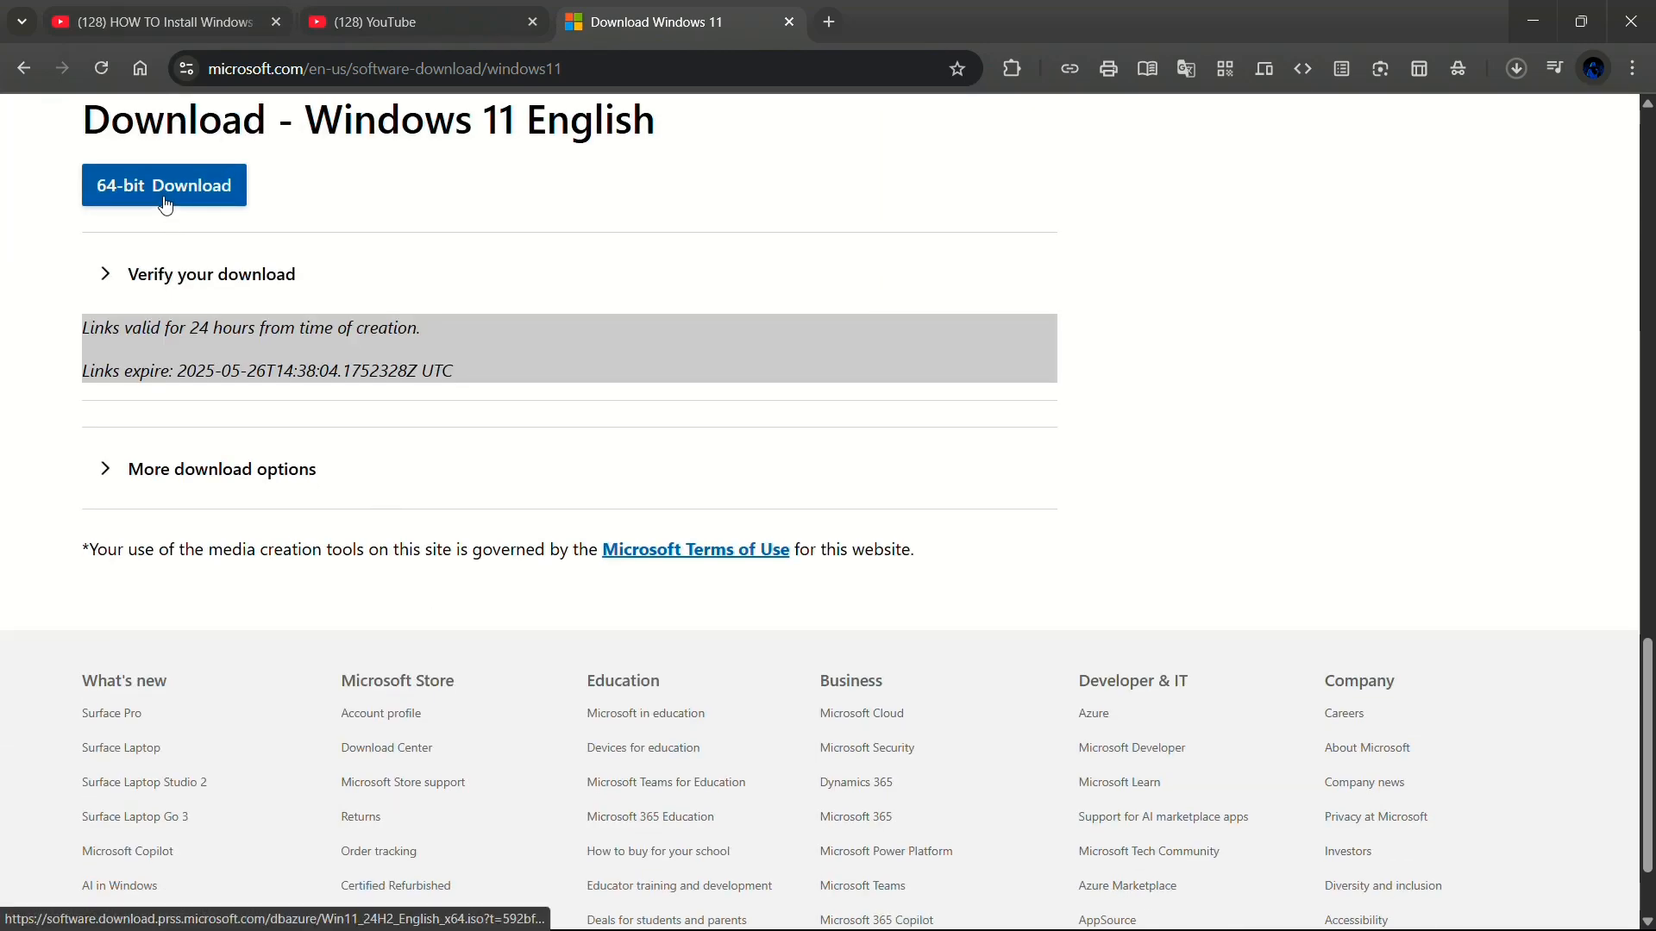
key("ctrl+j")
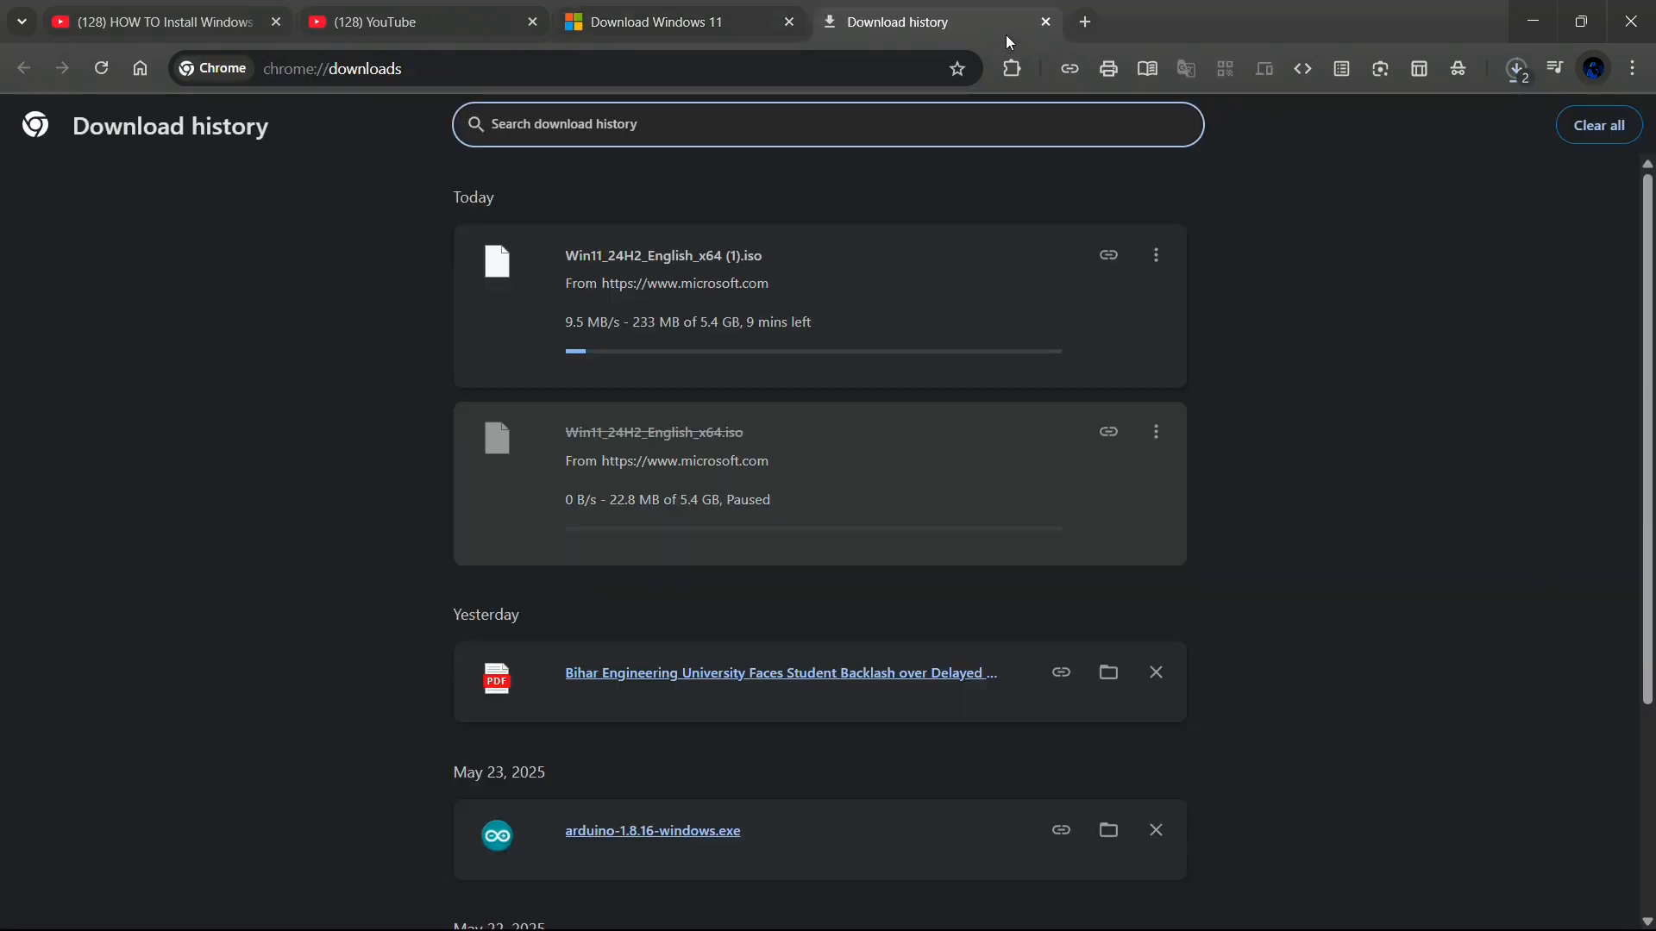
left_click(1110, 256)
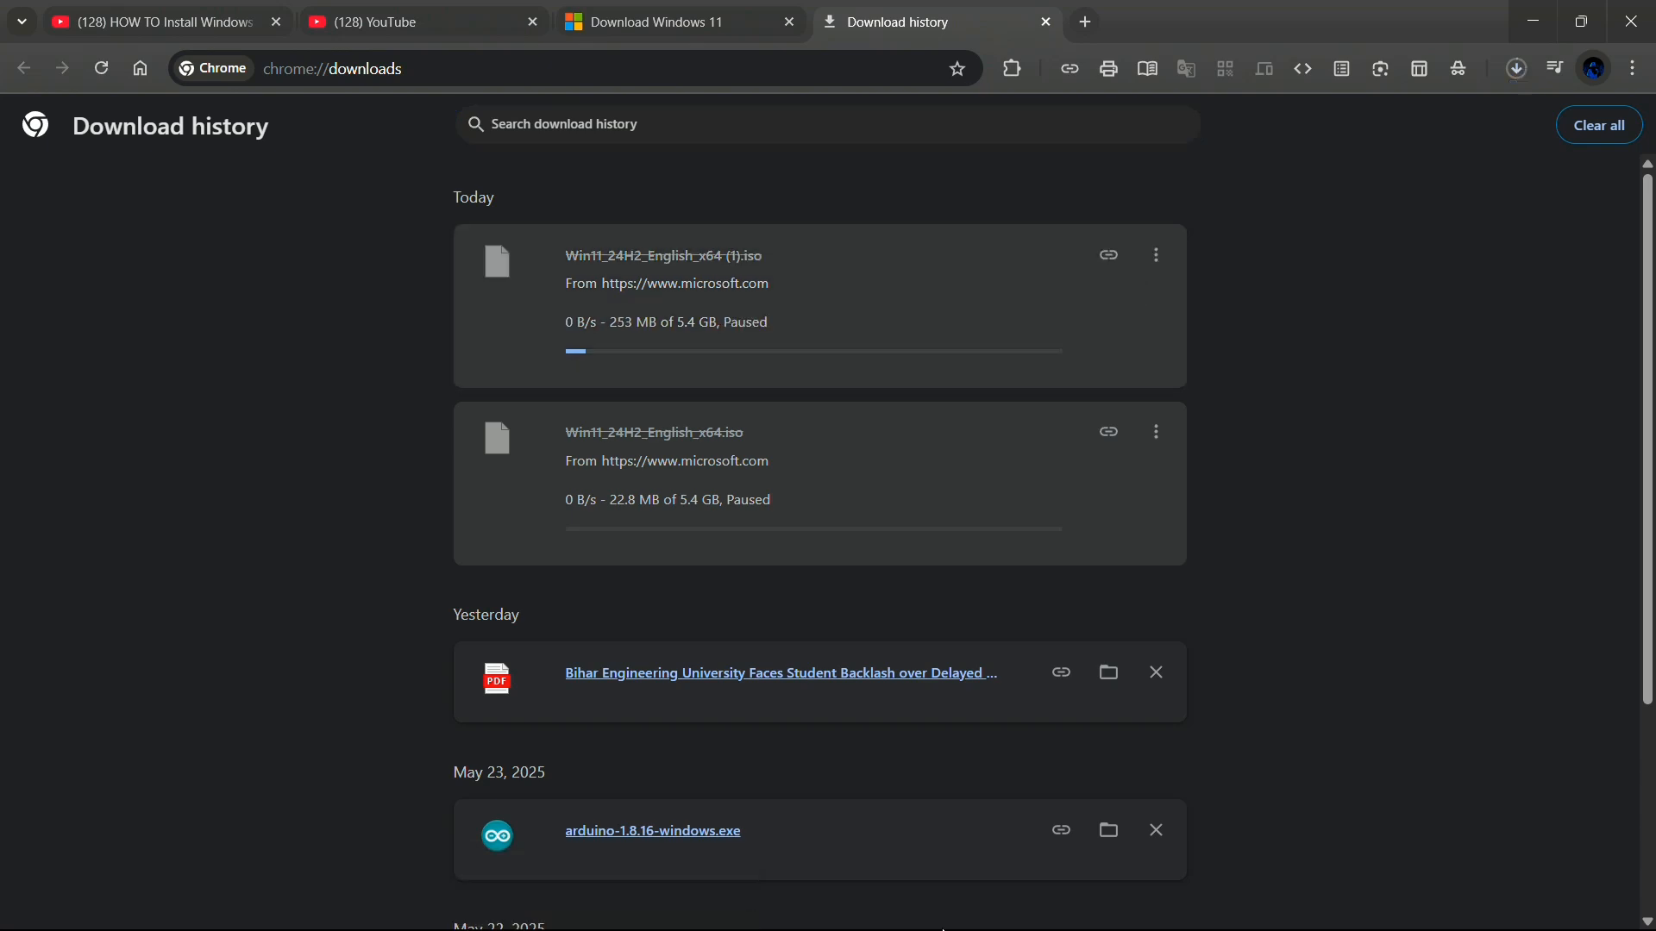
- Add the copied ISO link as a new download in Free Download Manager
key("super")
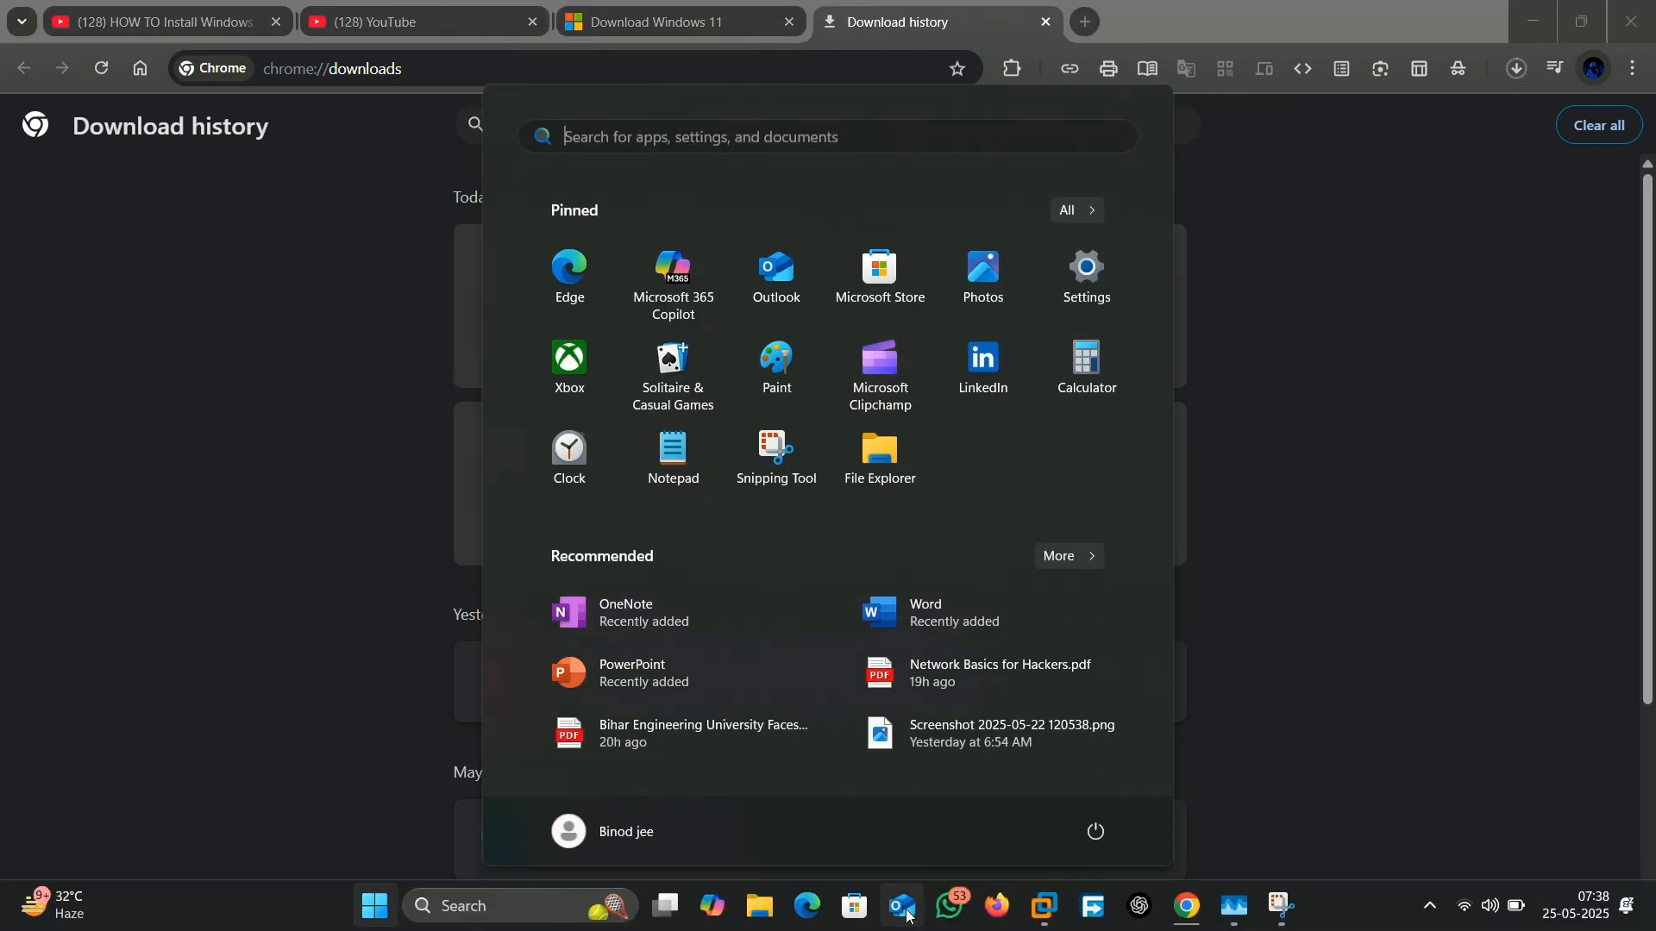
left_click(1080, 909)
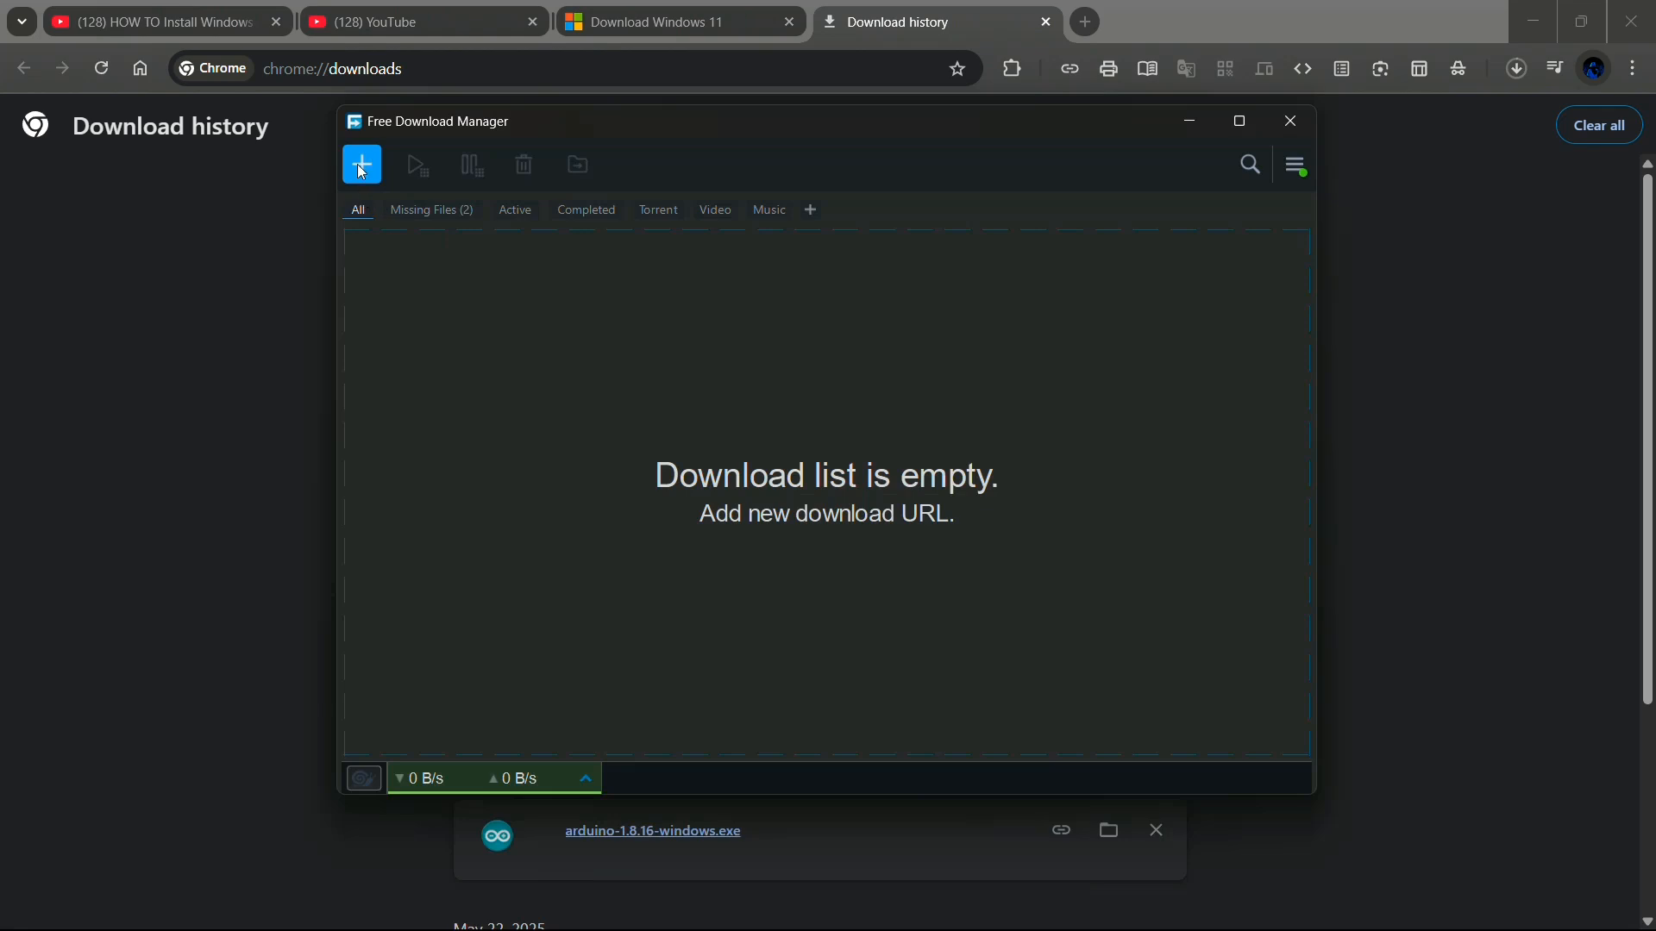
left_click(362, 165)
key("ctrl+a")
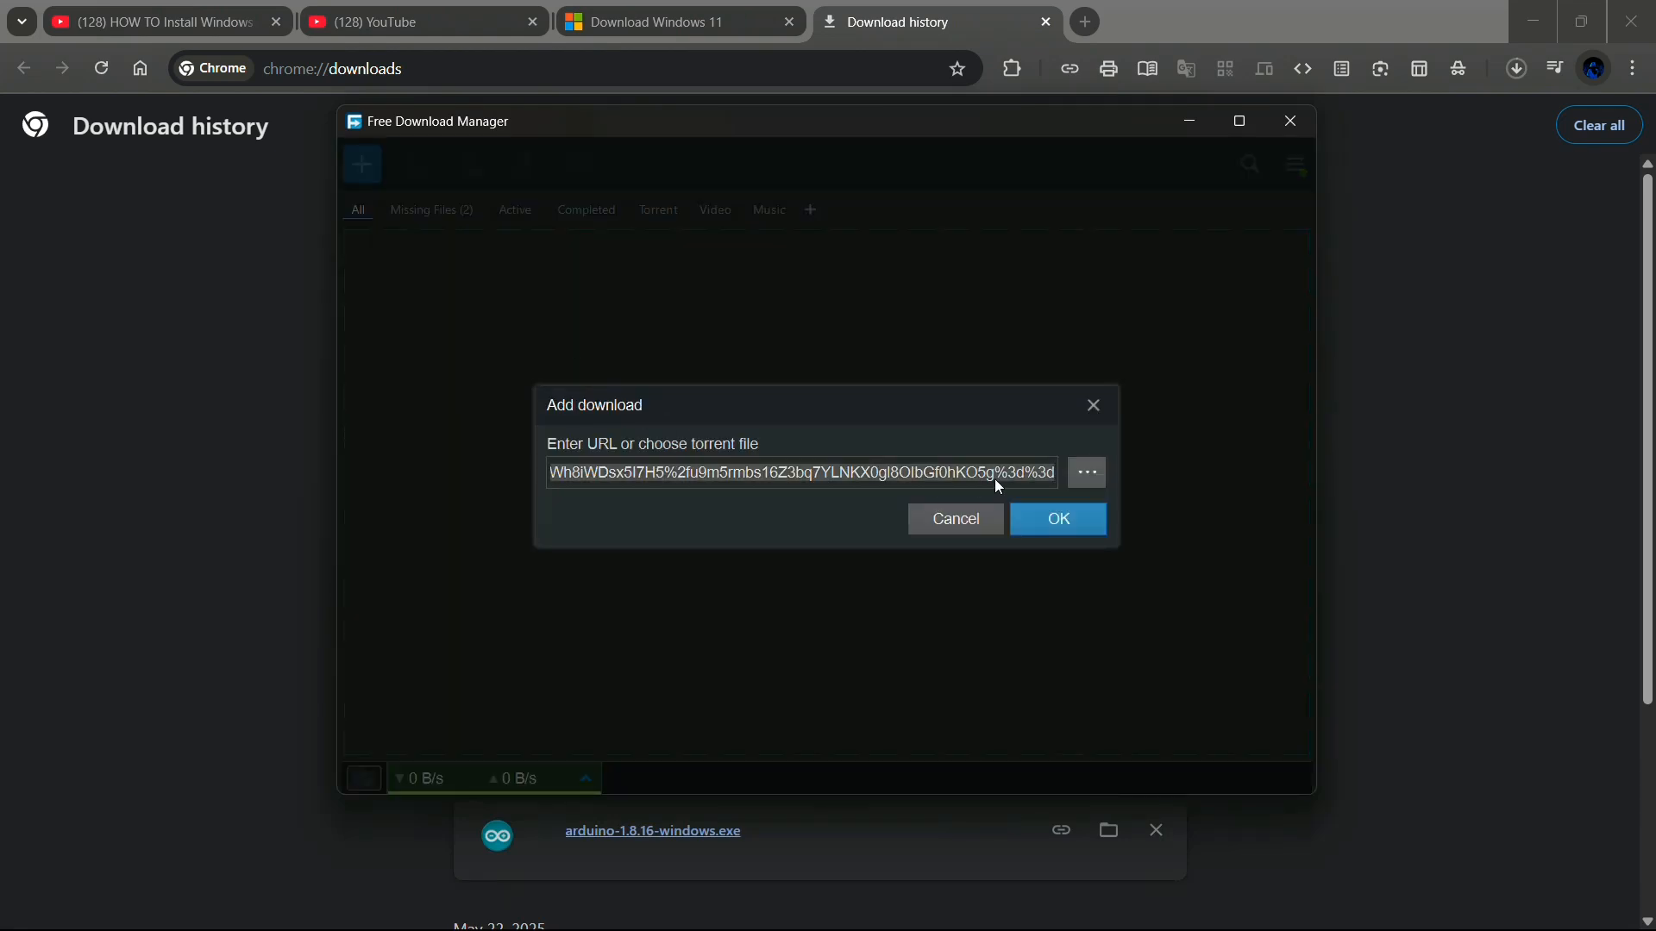
key("BackSpace")
key("ctrl+v")
left_click(1046, 519)
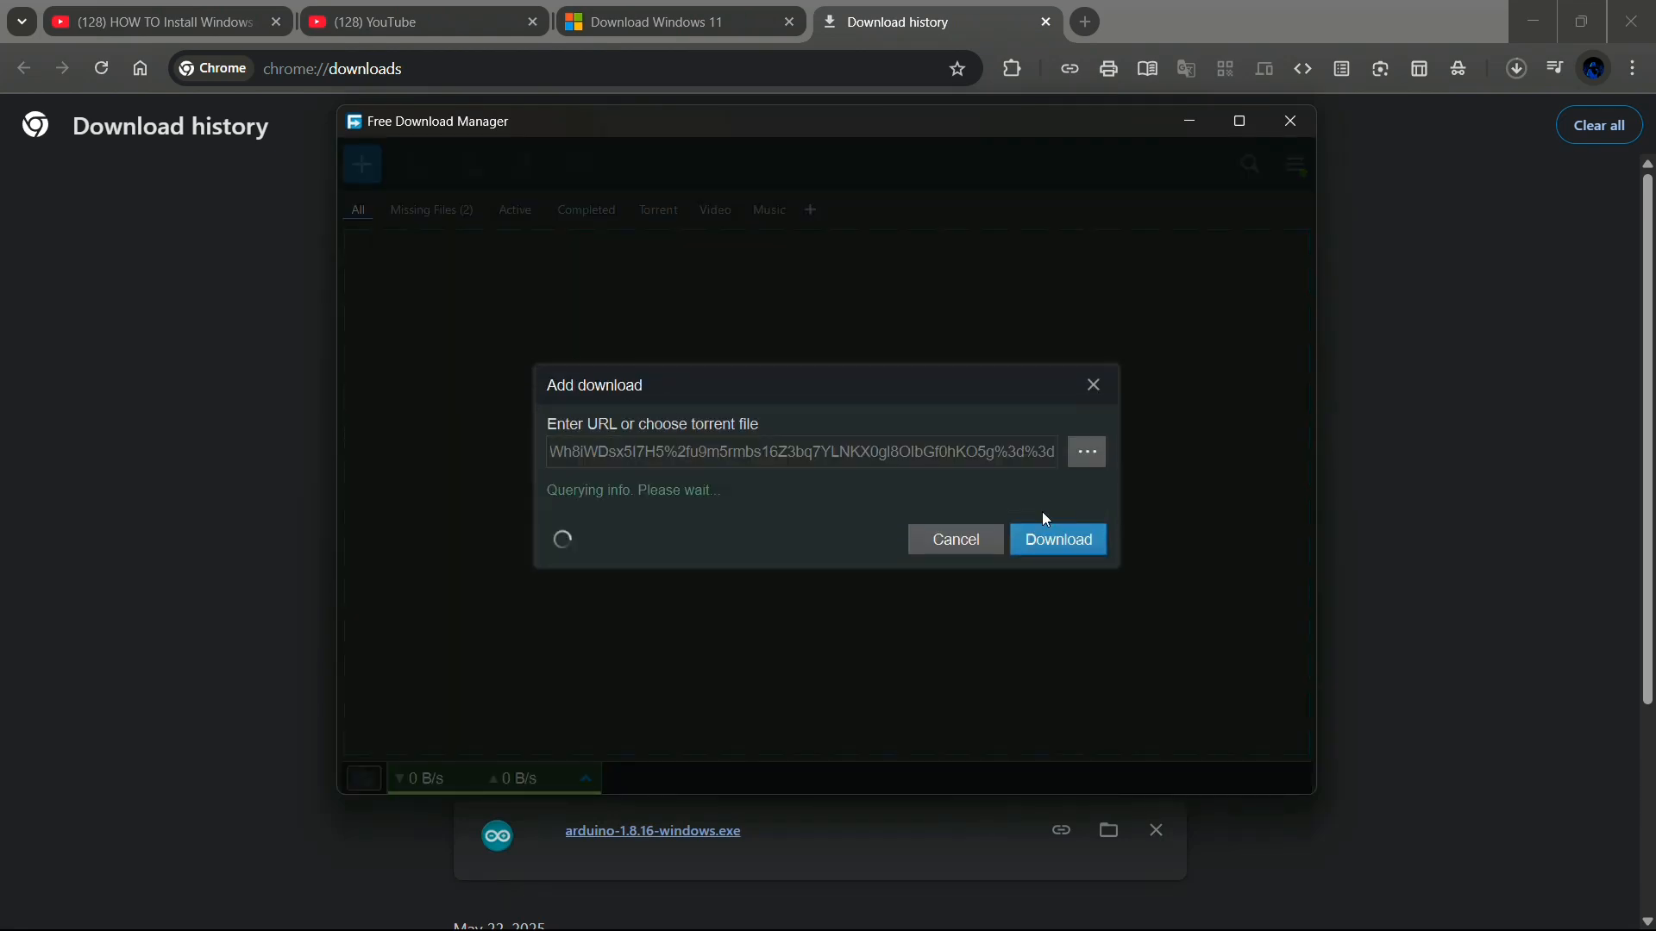
left_click(1056, 574)
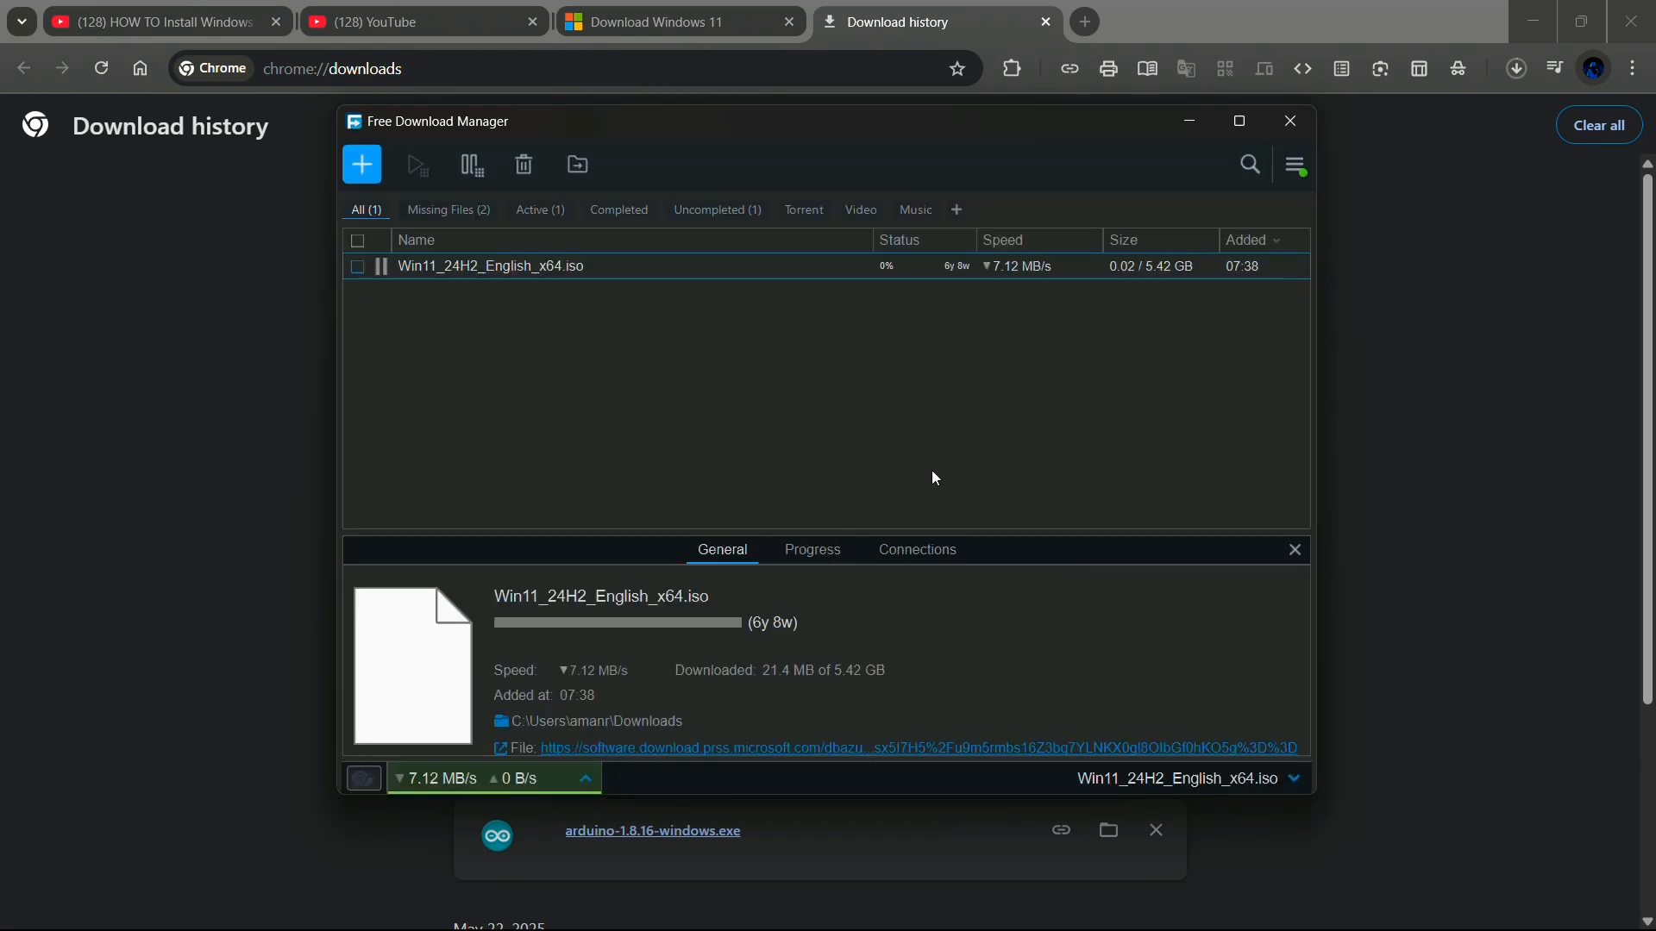
- Remove the Win11 ISO download from the list, keeping its files, and minimize the download manager
right_click(733, 275)
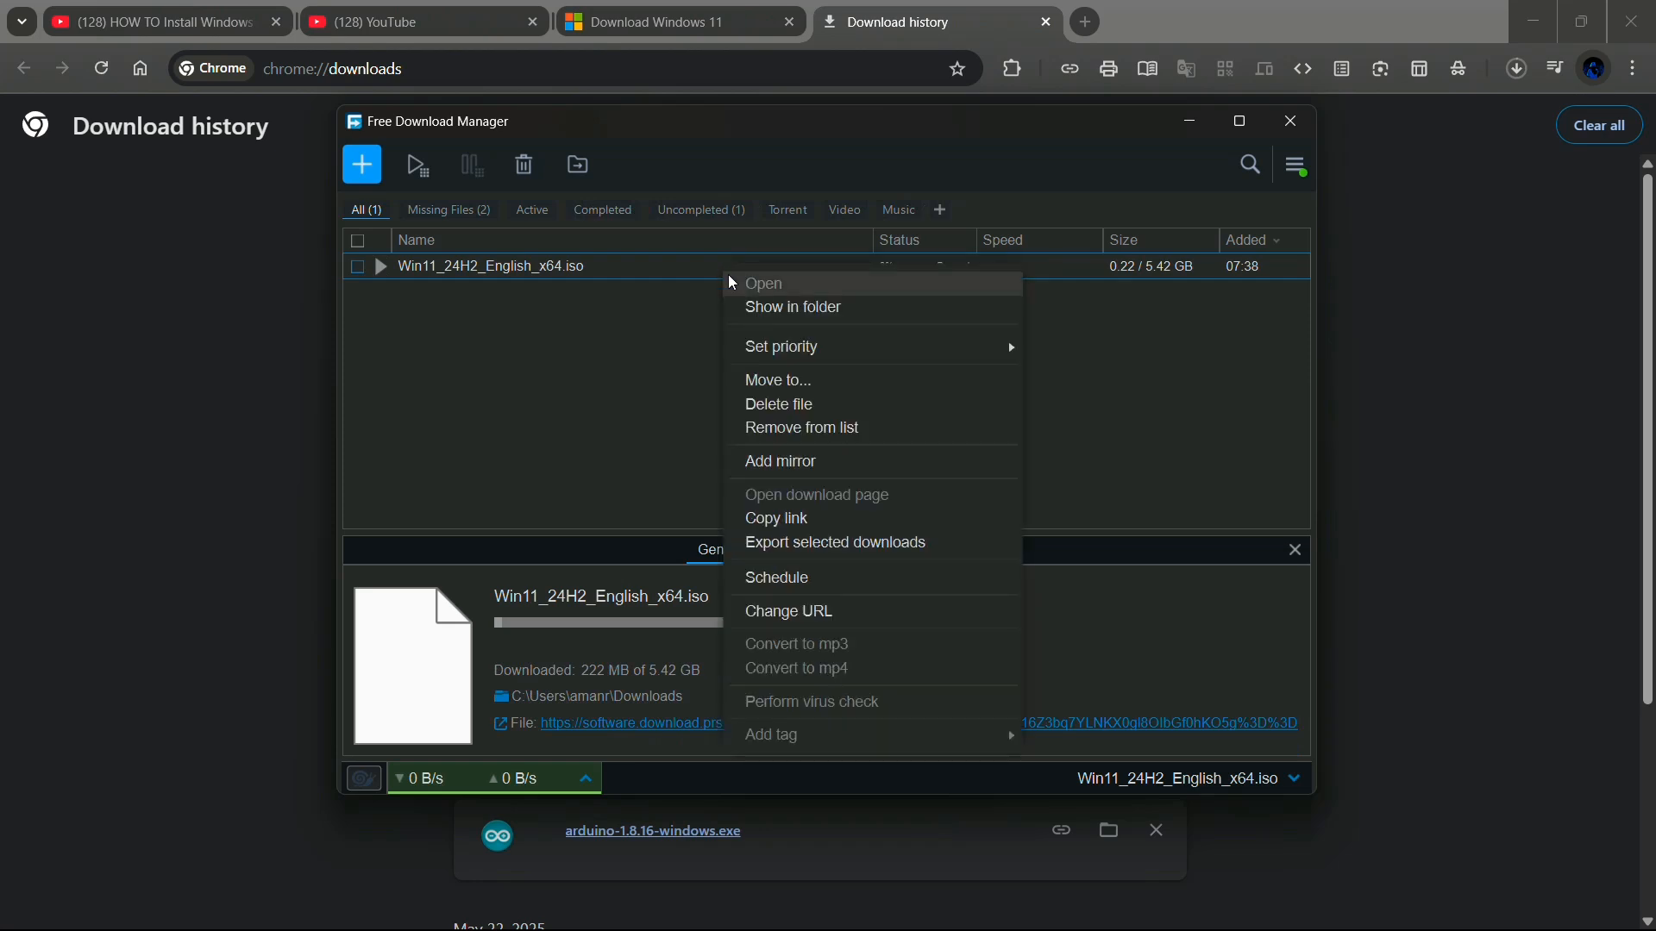
left_click(517, 165)
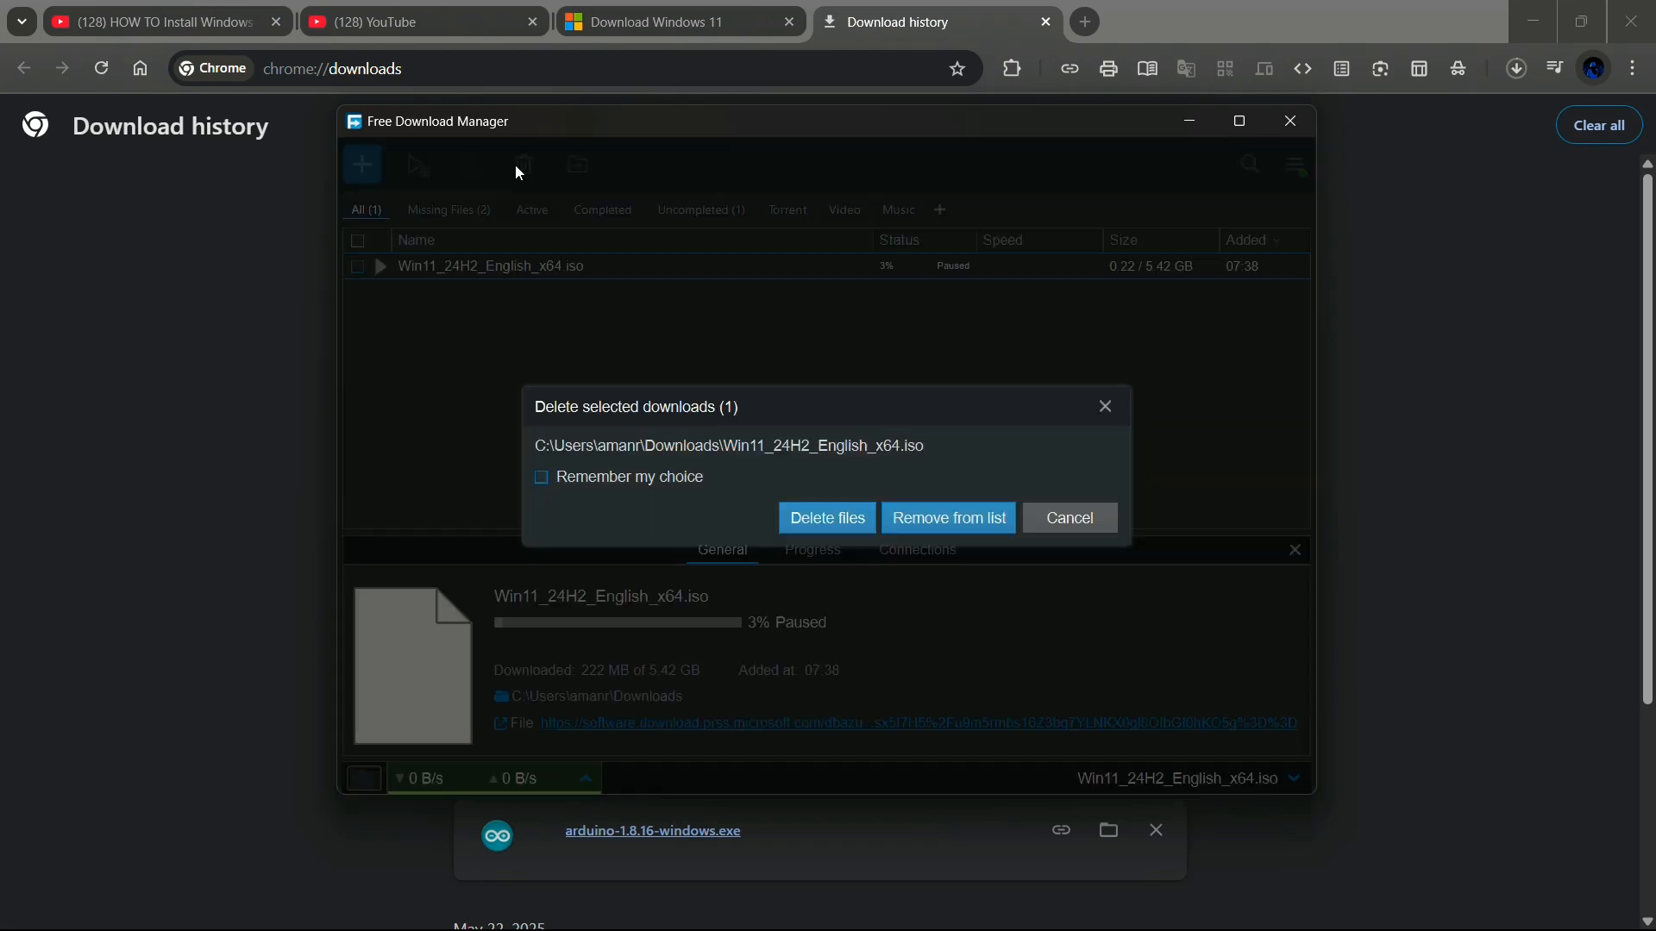
left_click(895, 509)
left_click(1190, 122)
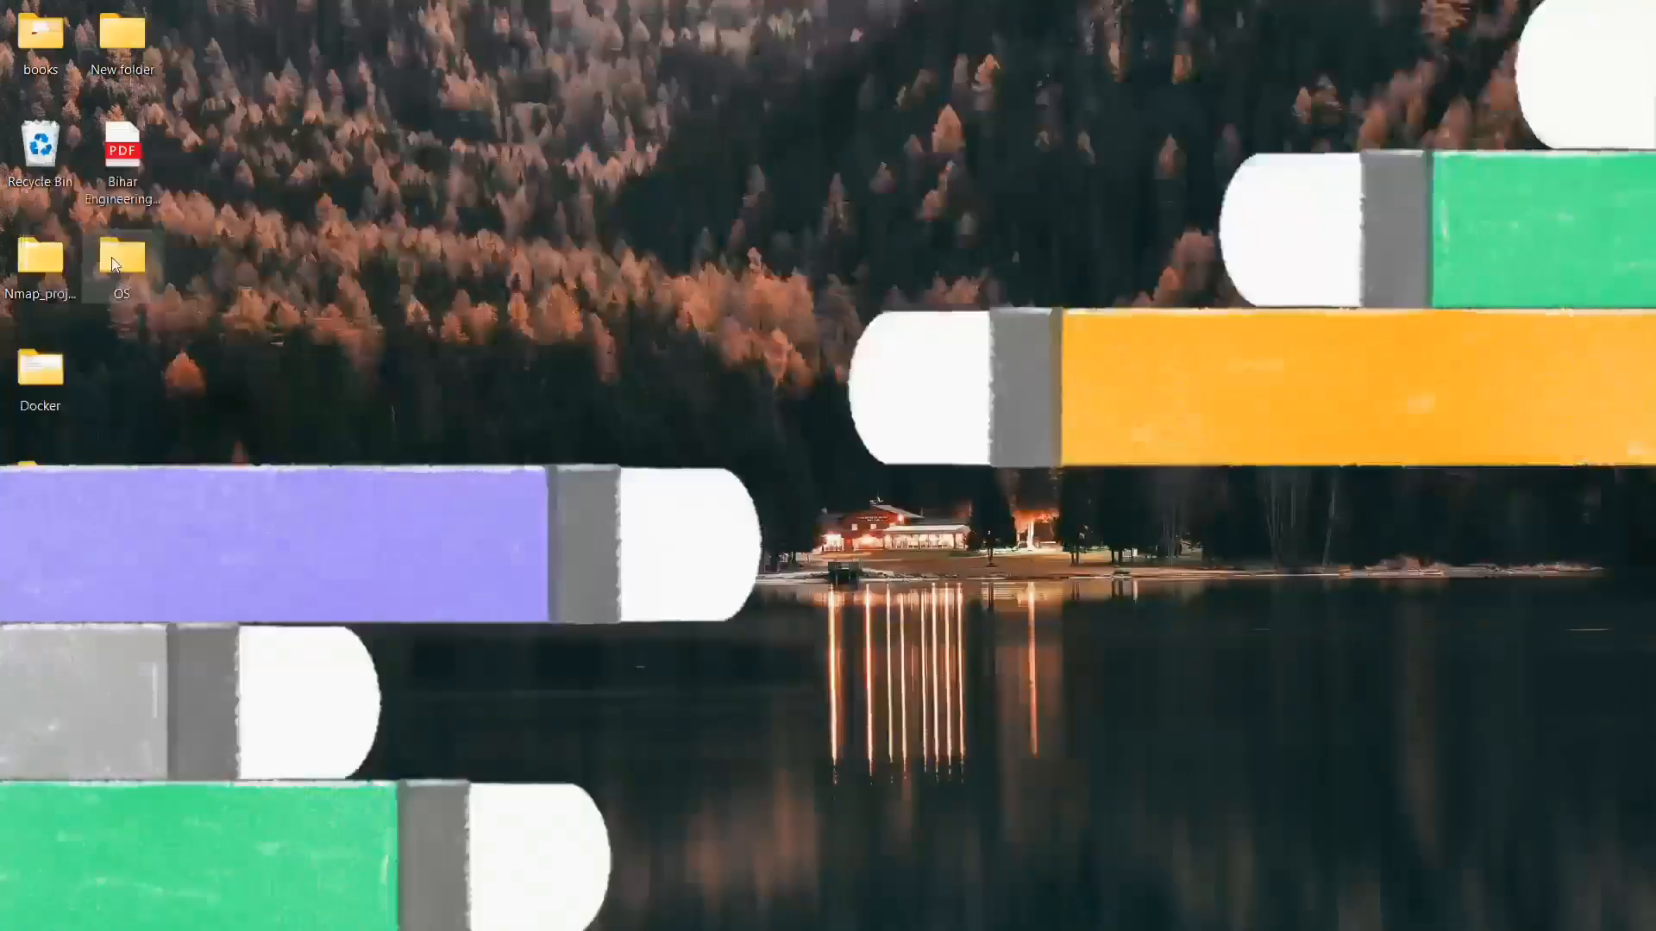
- Open the desktop's OS > ISO folder and select the Win11_24H2_English_x64.iso file
double_click(116, 255)
double_click(470, 321)
left_click(484, 382)
left_click(485, 383)
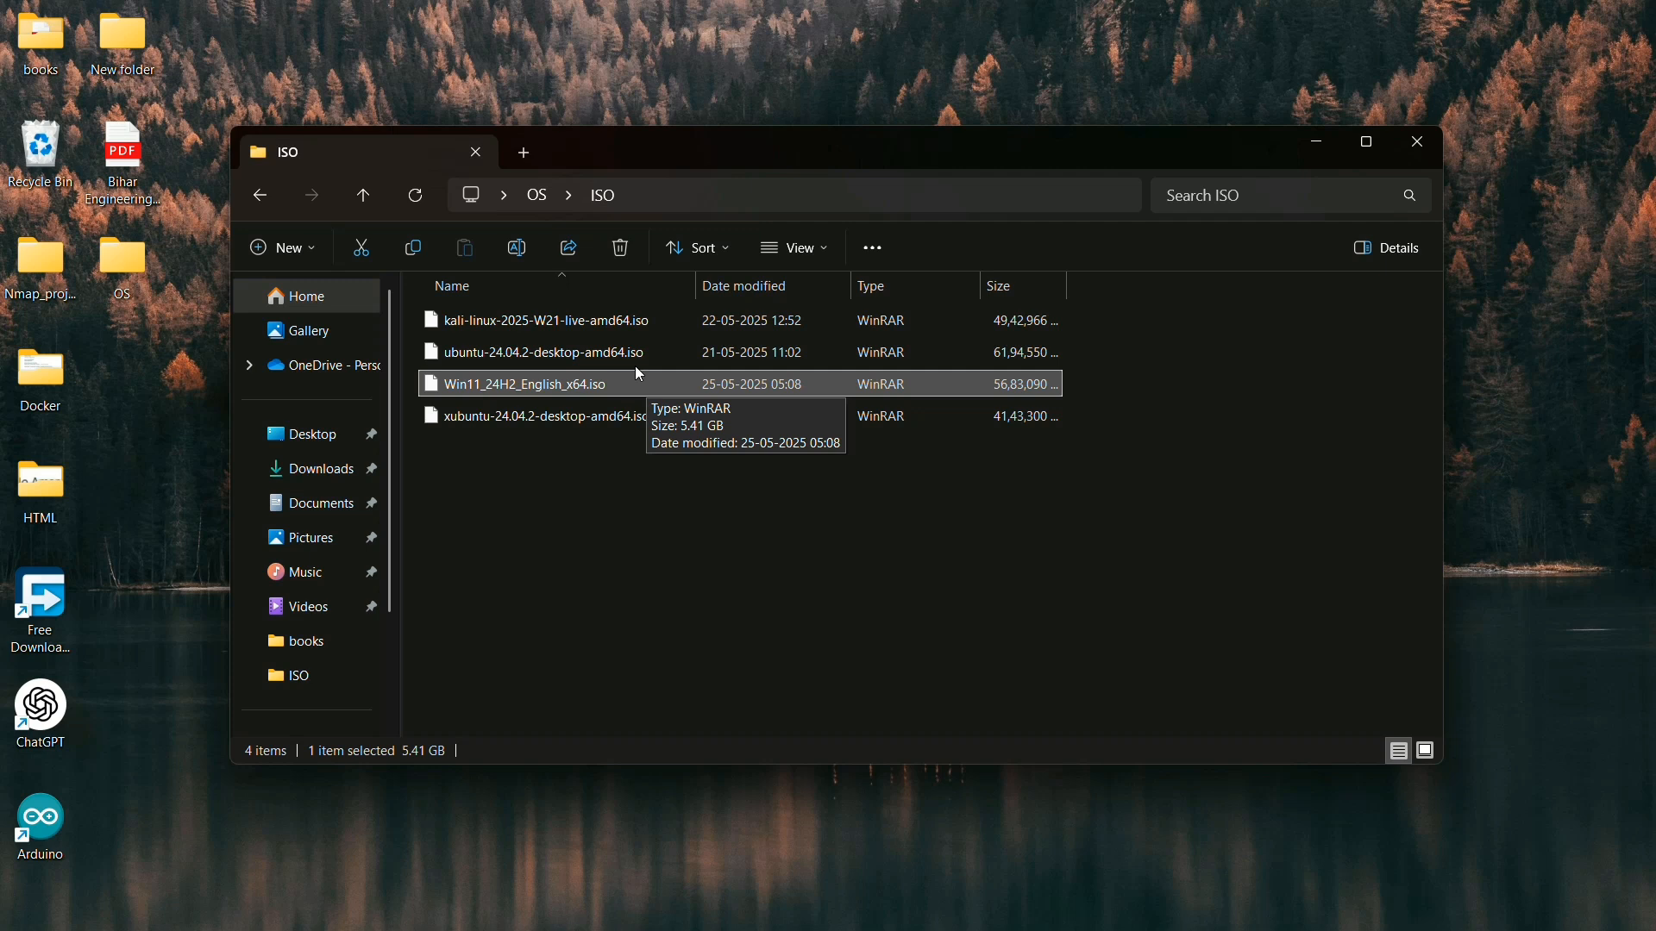
- Close the folder window and switch to VMware Workstation's Home tab
left_click(258, 194)
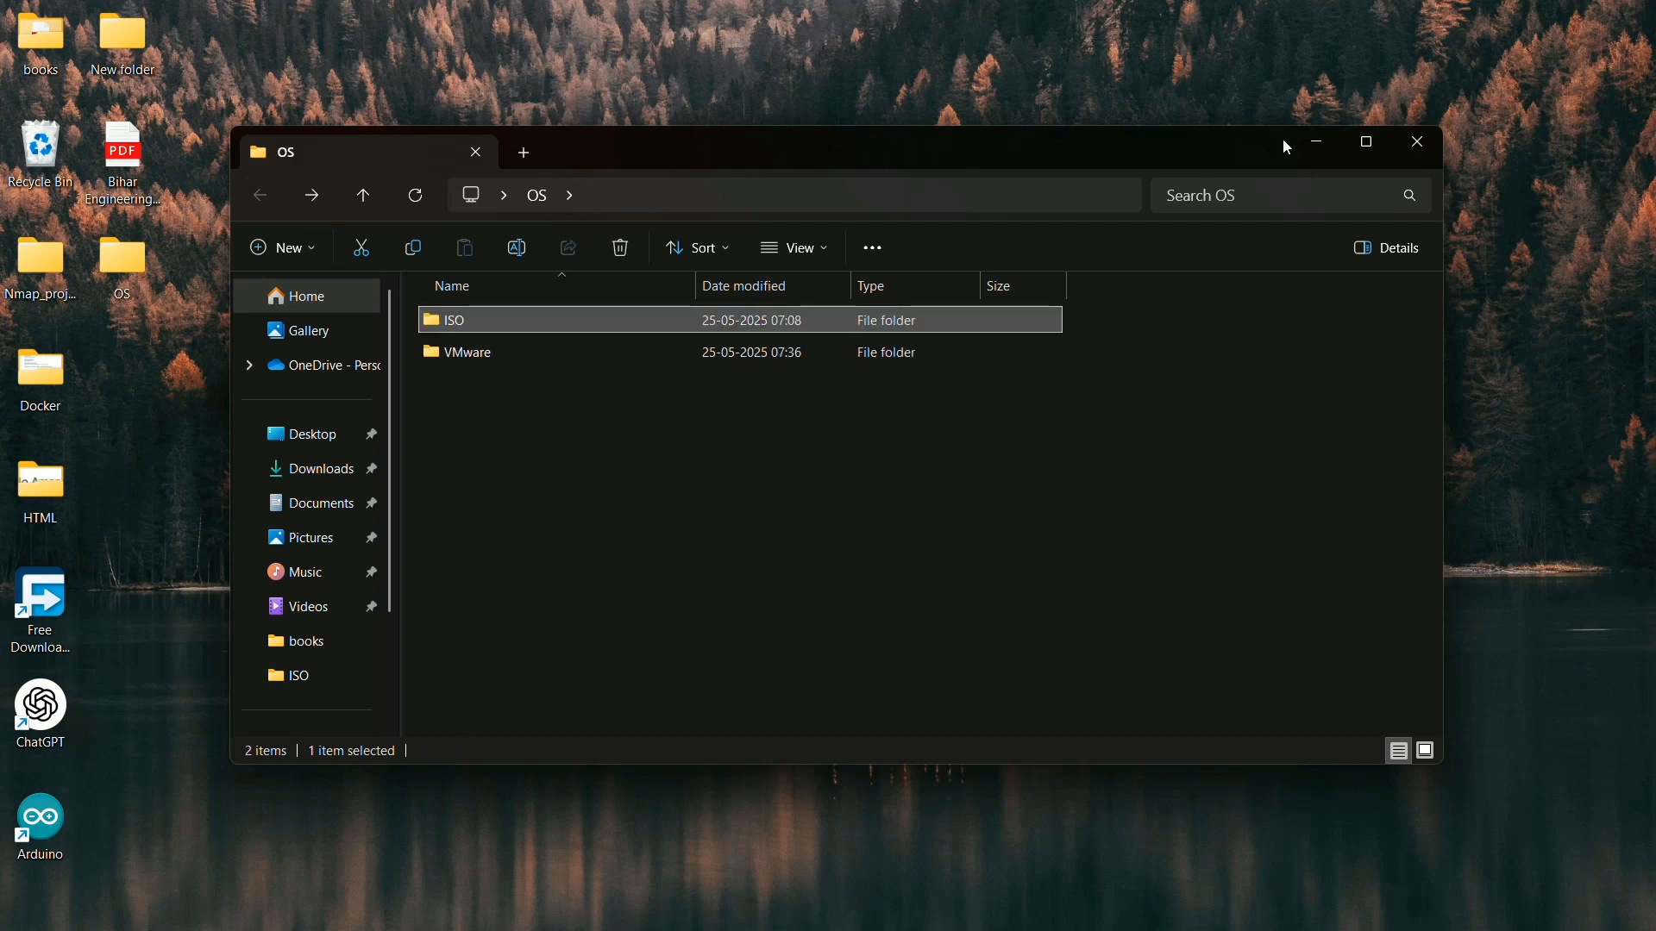
left_click(1419, 141)
left_click(1043, 905)
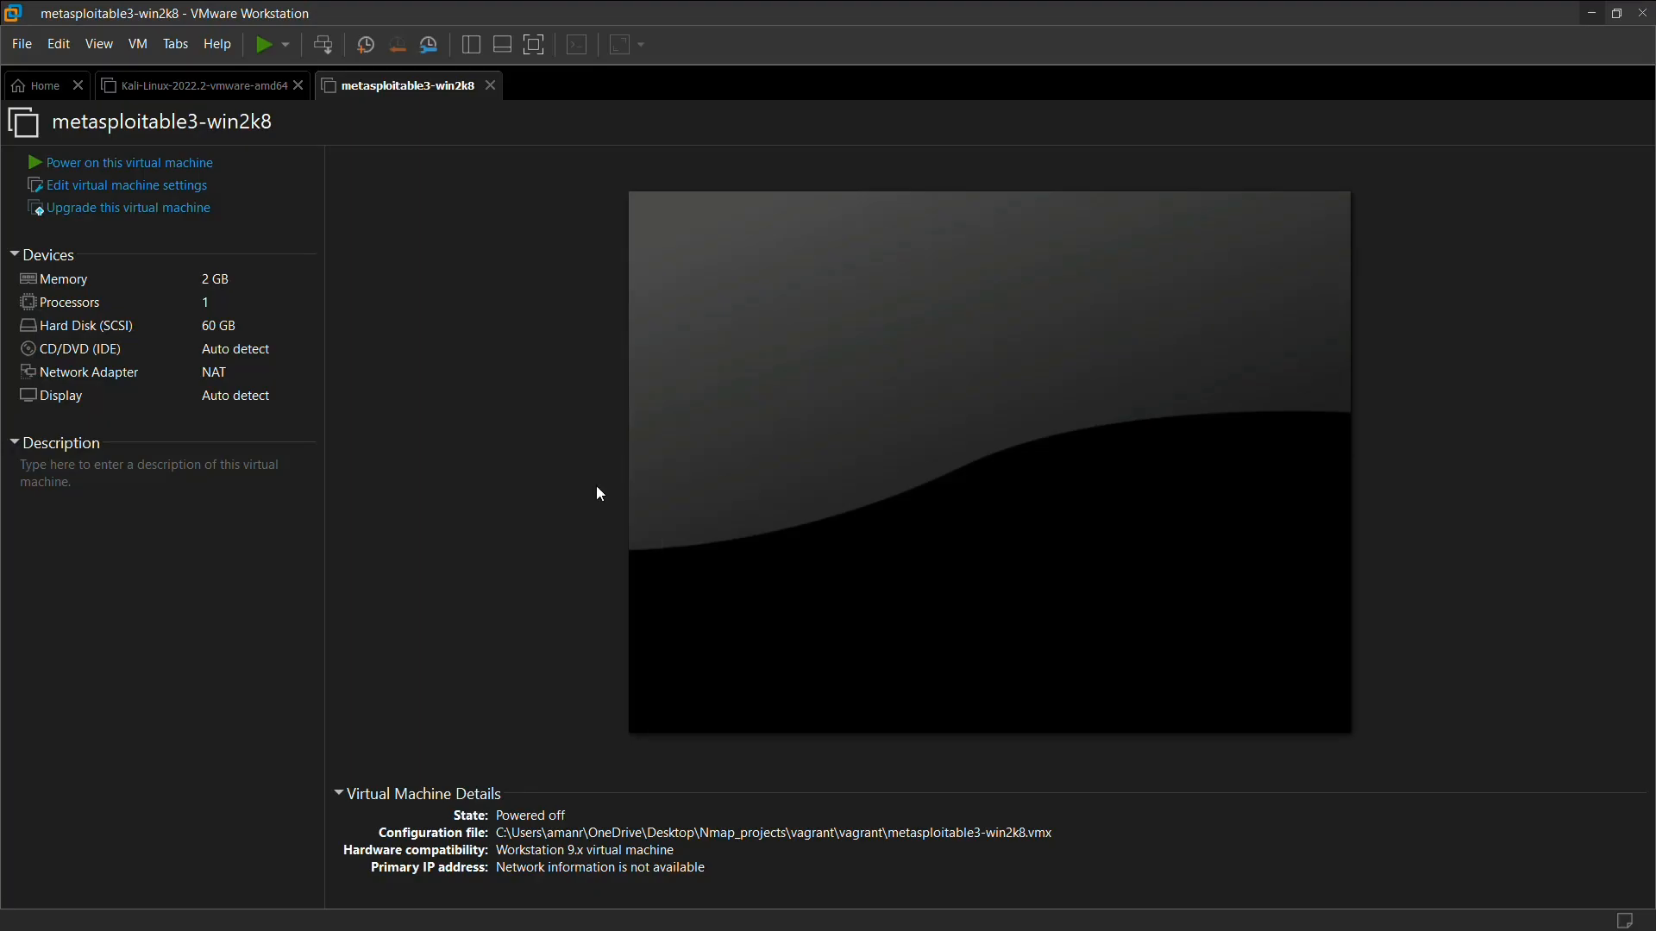
left_click(42, 90)
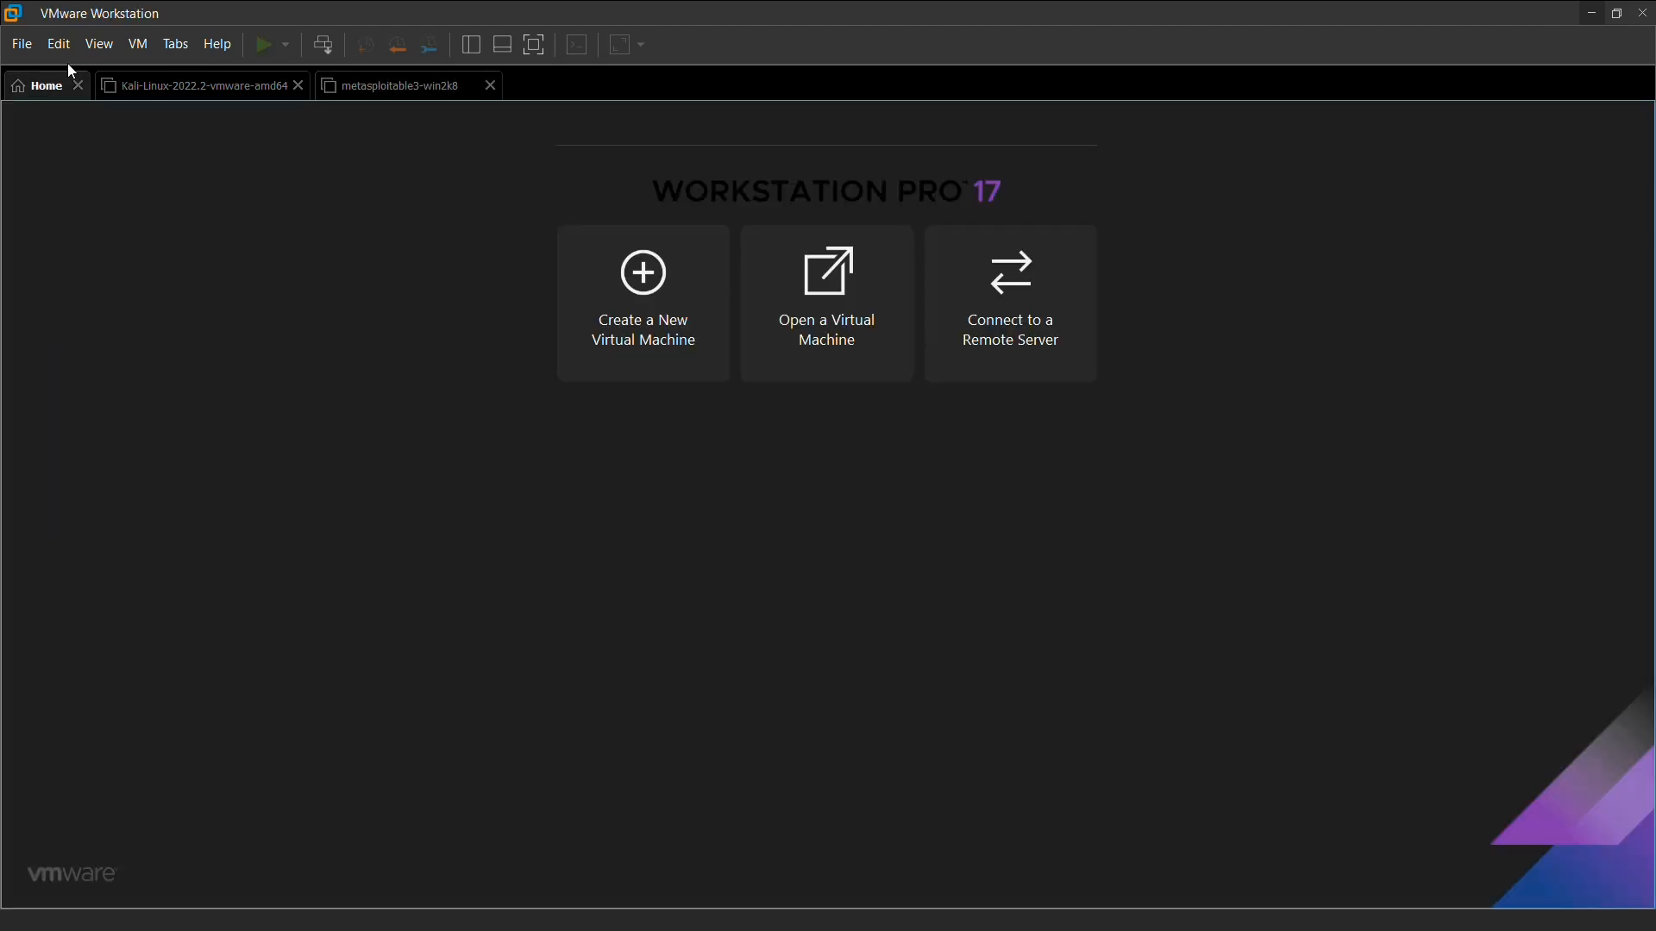
- Start the New Virtual Machine Wizard with the Typical configuration
left_click(22, 44)
left_click(95, 73)
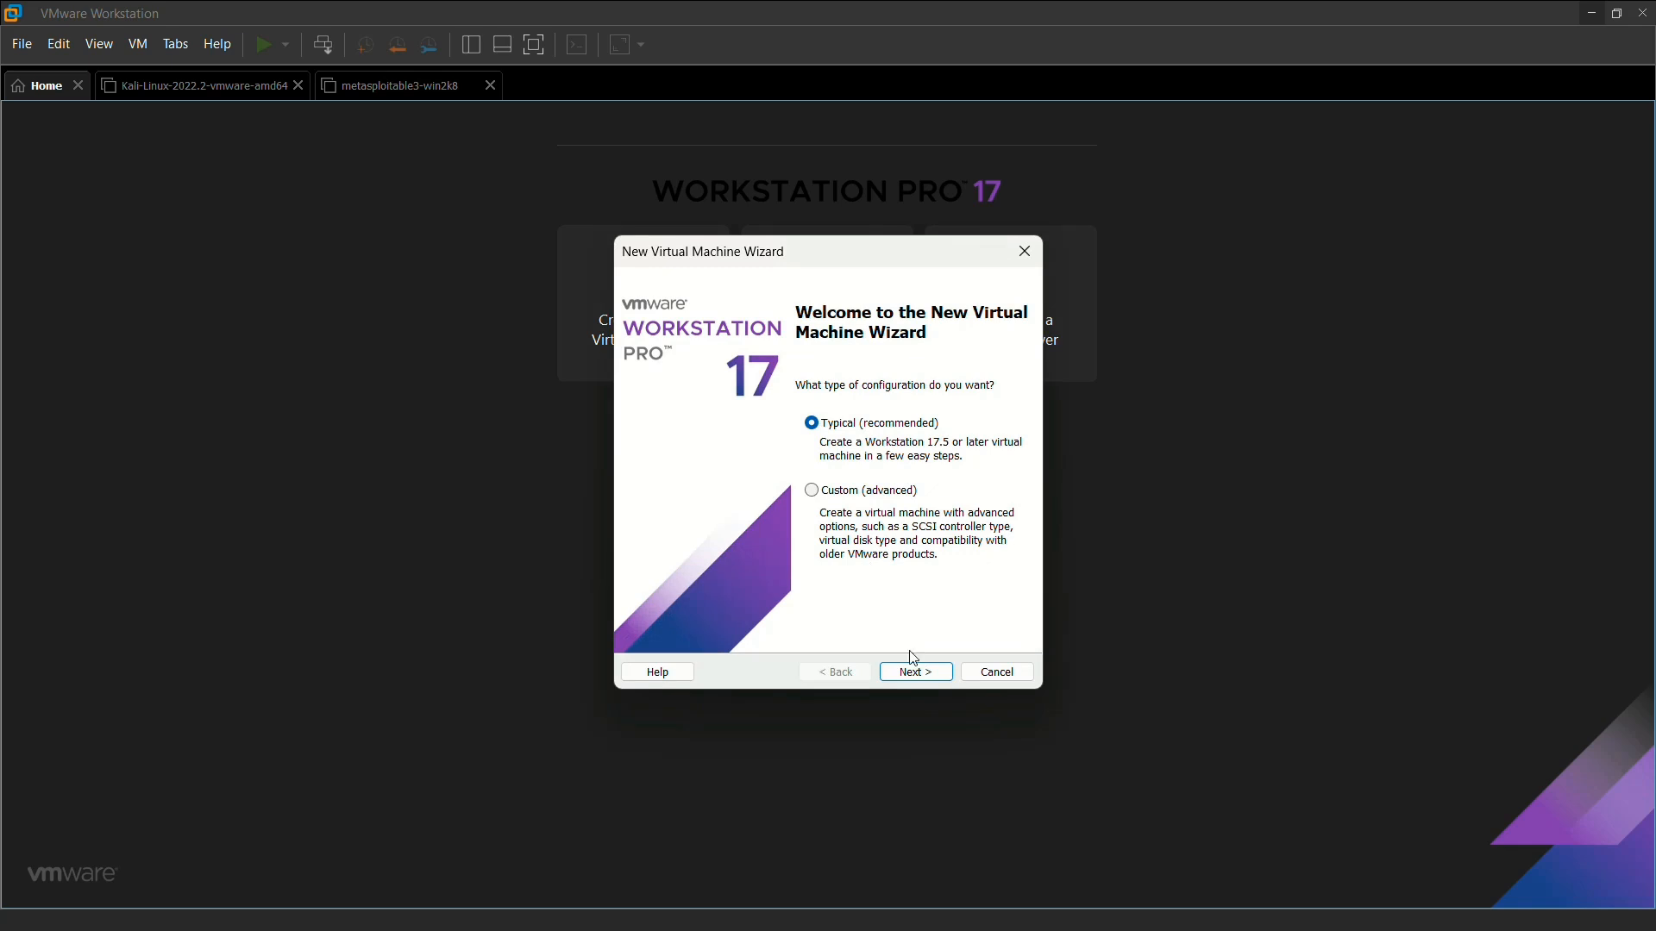
left_click(916, 672)
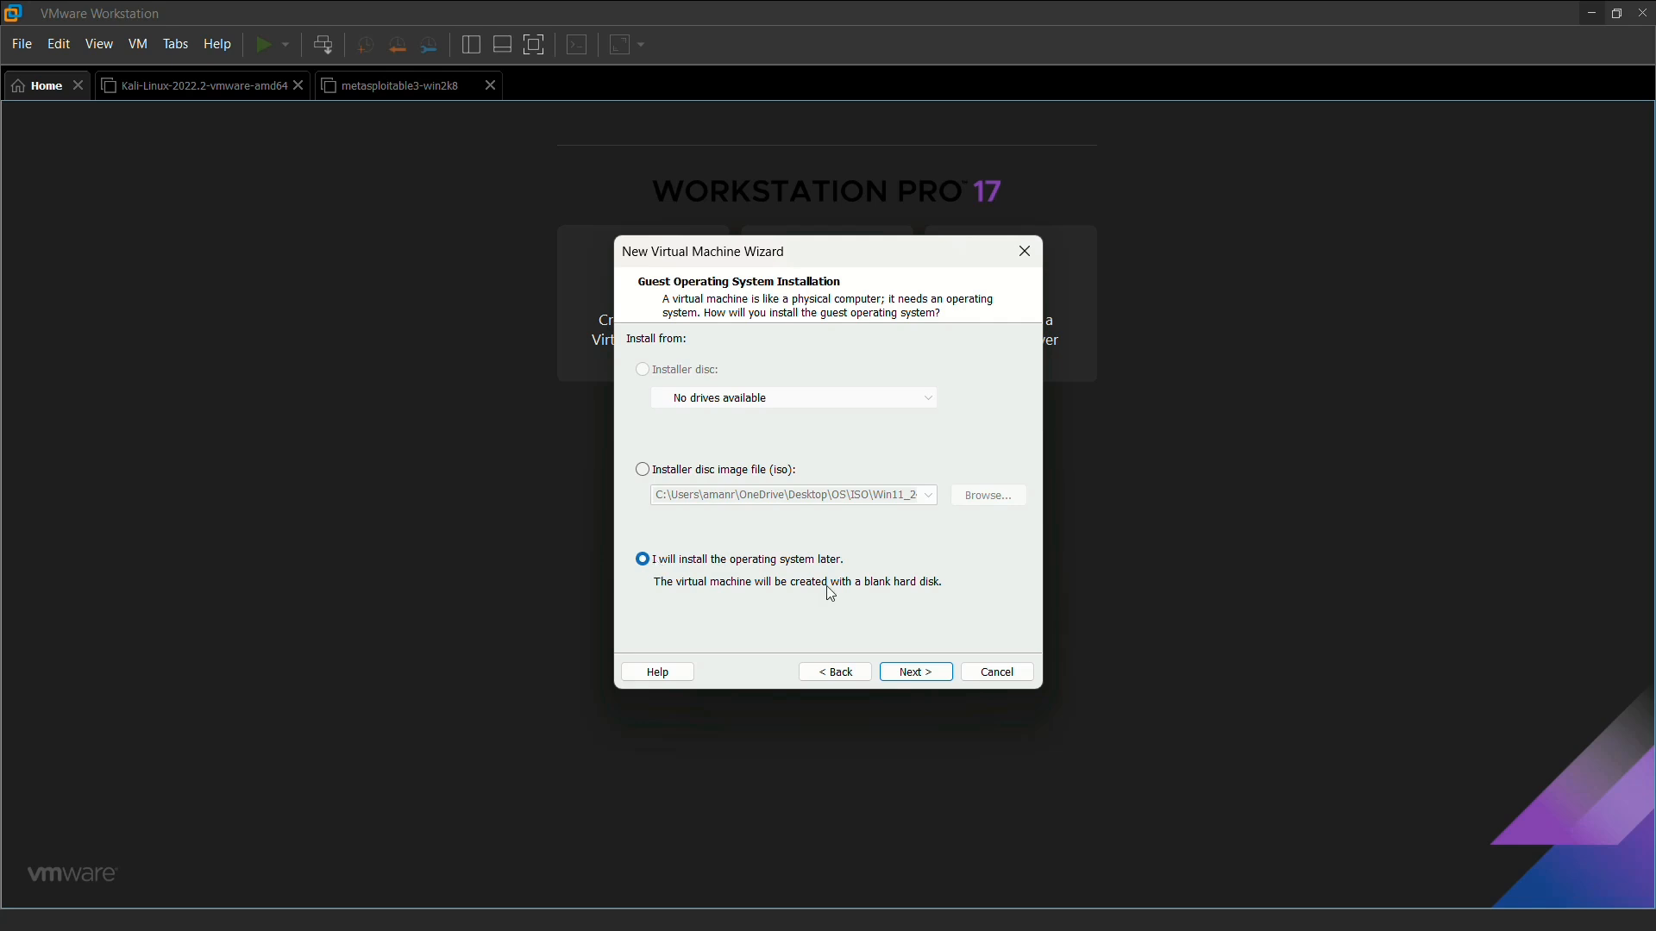
- Choose to install the operating system later and set the guest to Microsoft Windows, Windows 11 x64
left_click(906, 674)
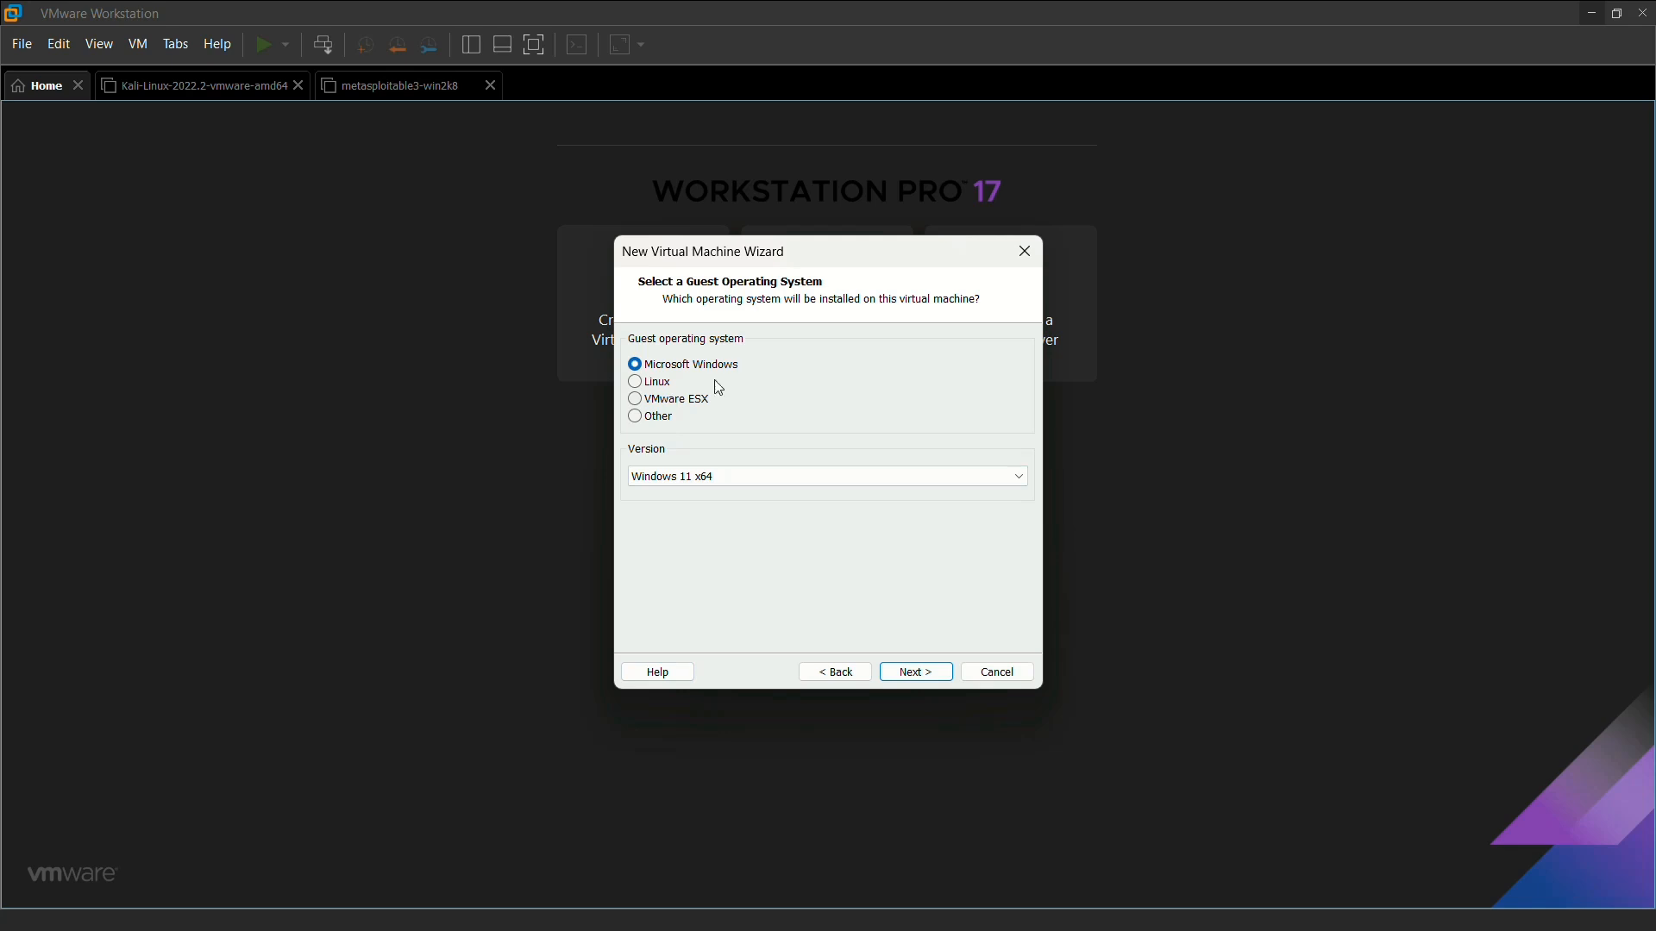
left_click(720, 477)
left_click(723, 493)
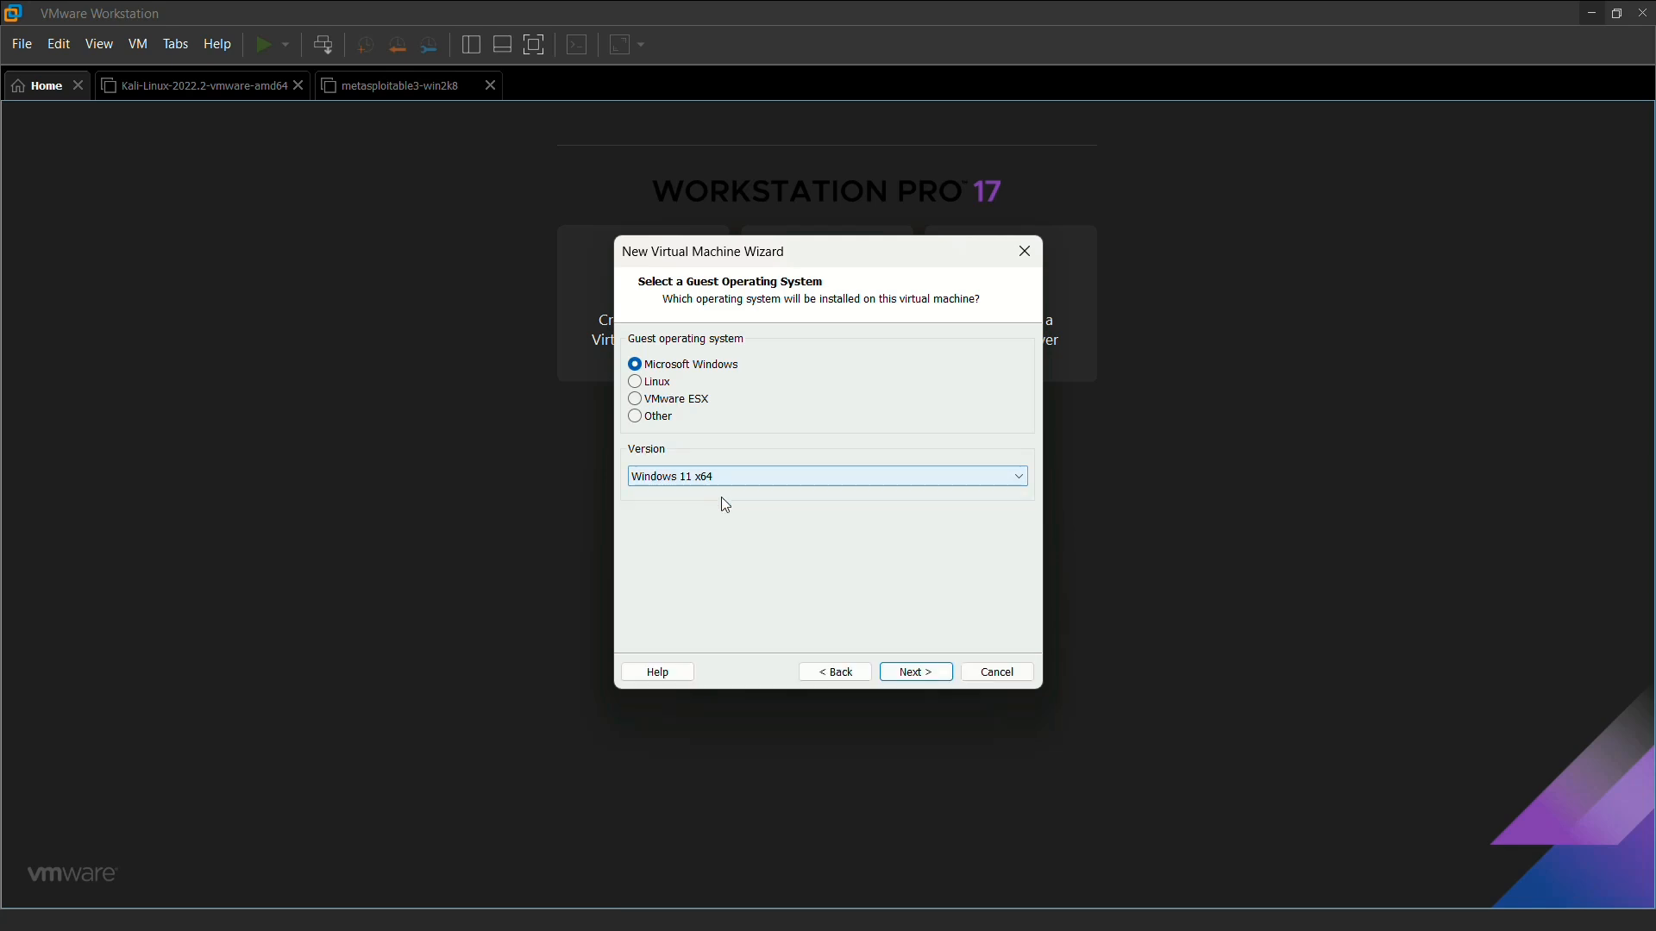
left_click(905, 671)
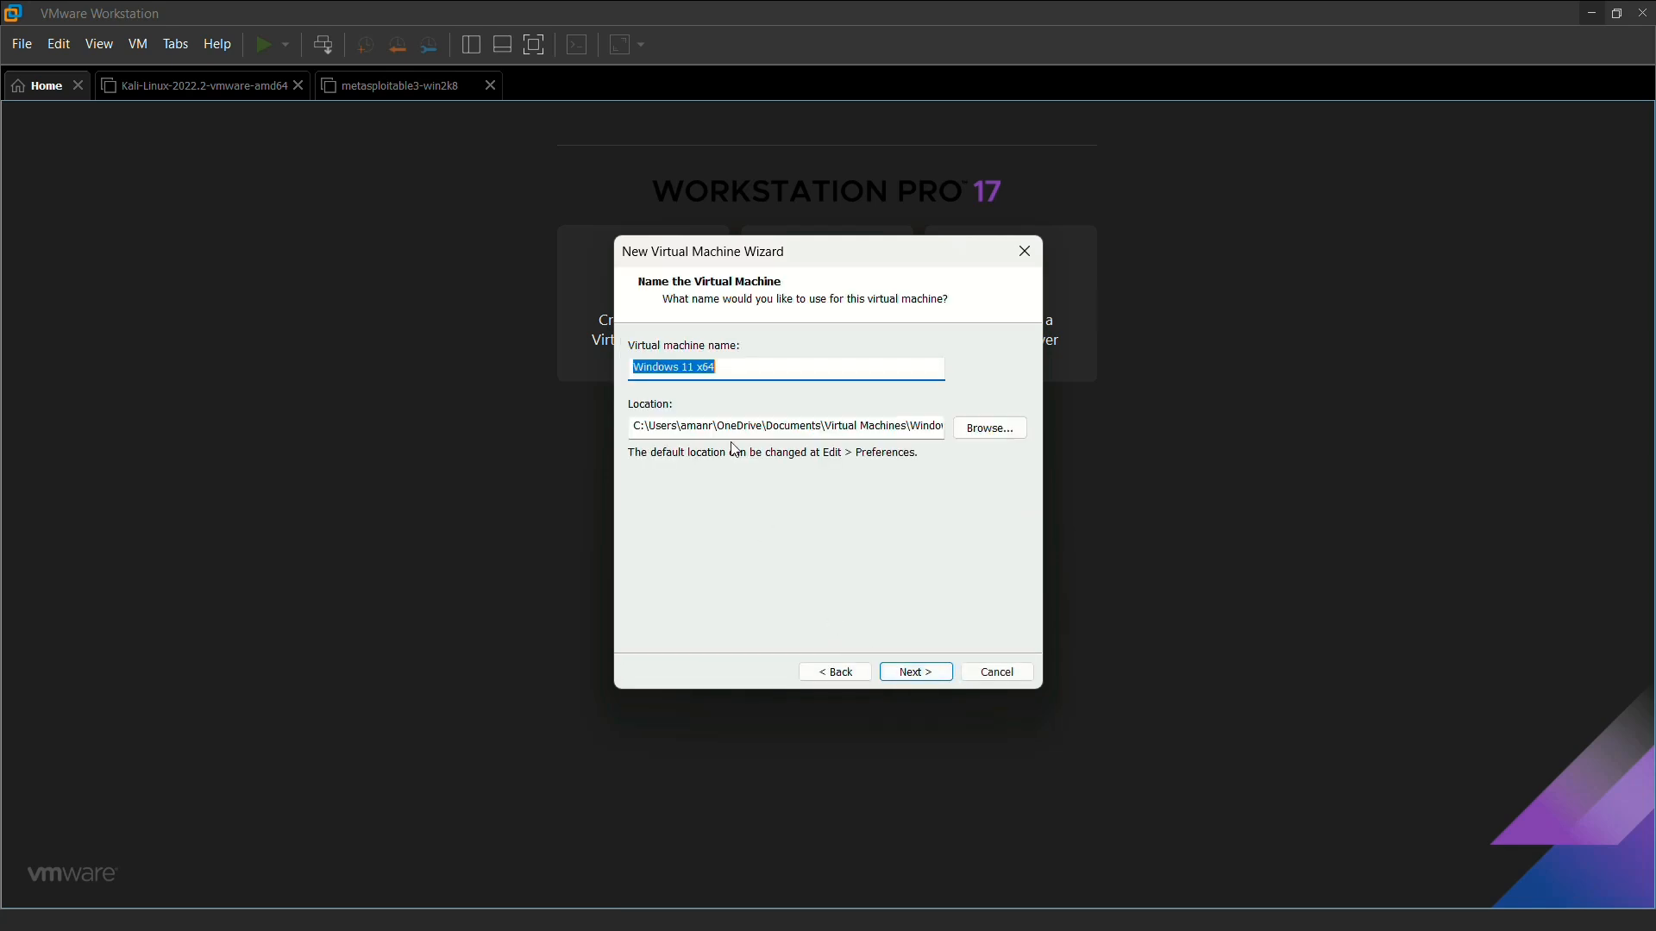
- Set the virtual machine's location to the Desktop > OS > VMware > Win11 folder
left_click(988, 429)
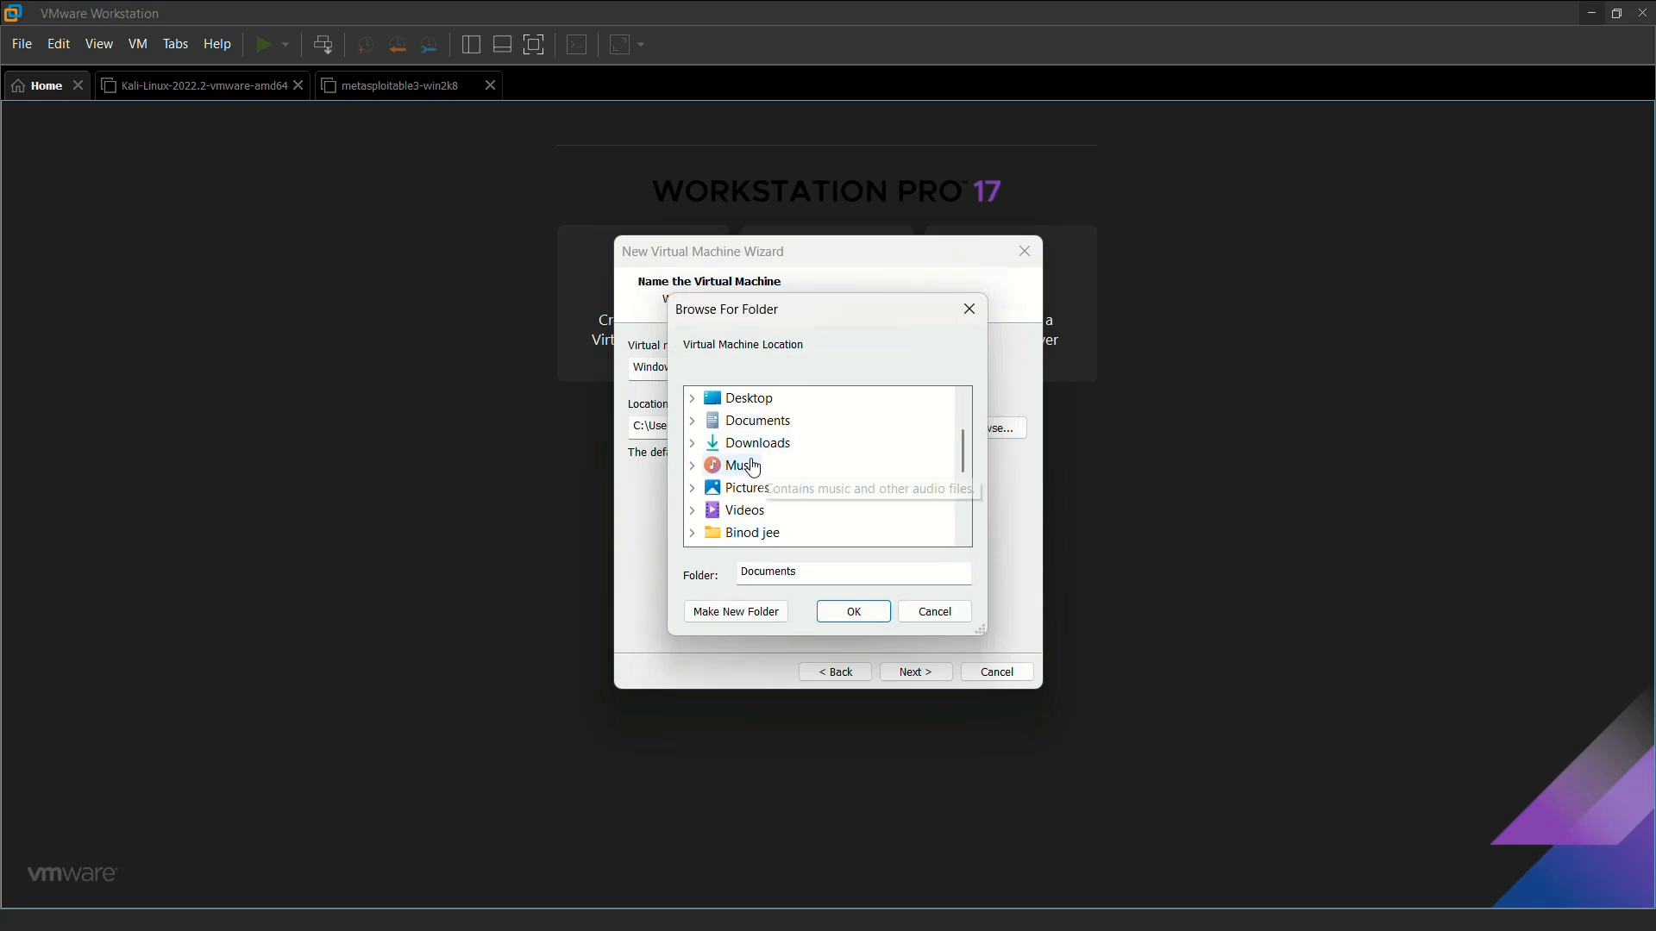
double_click(748, 421)
left_click(752, 465)
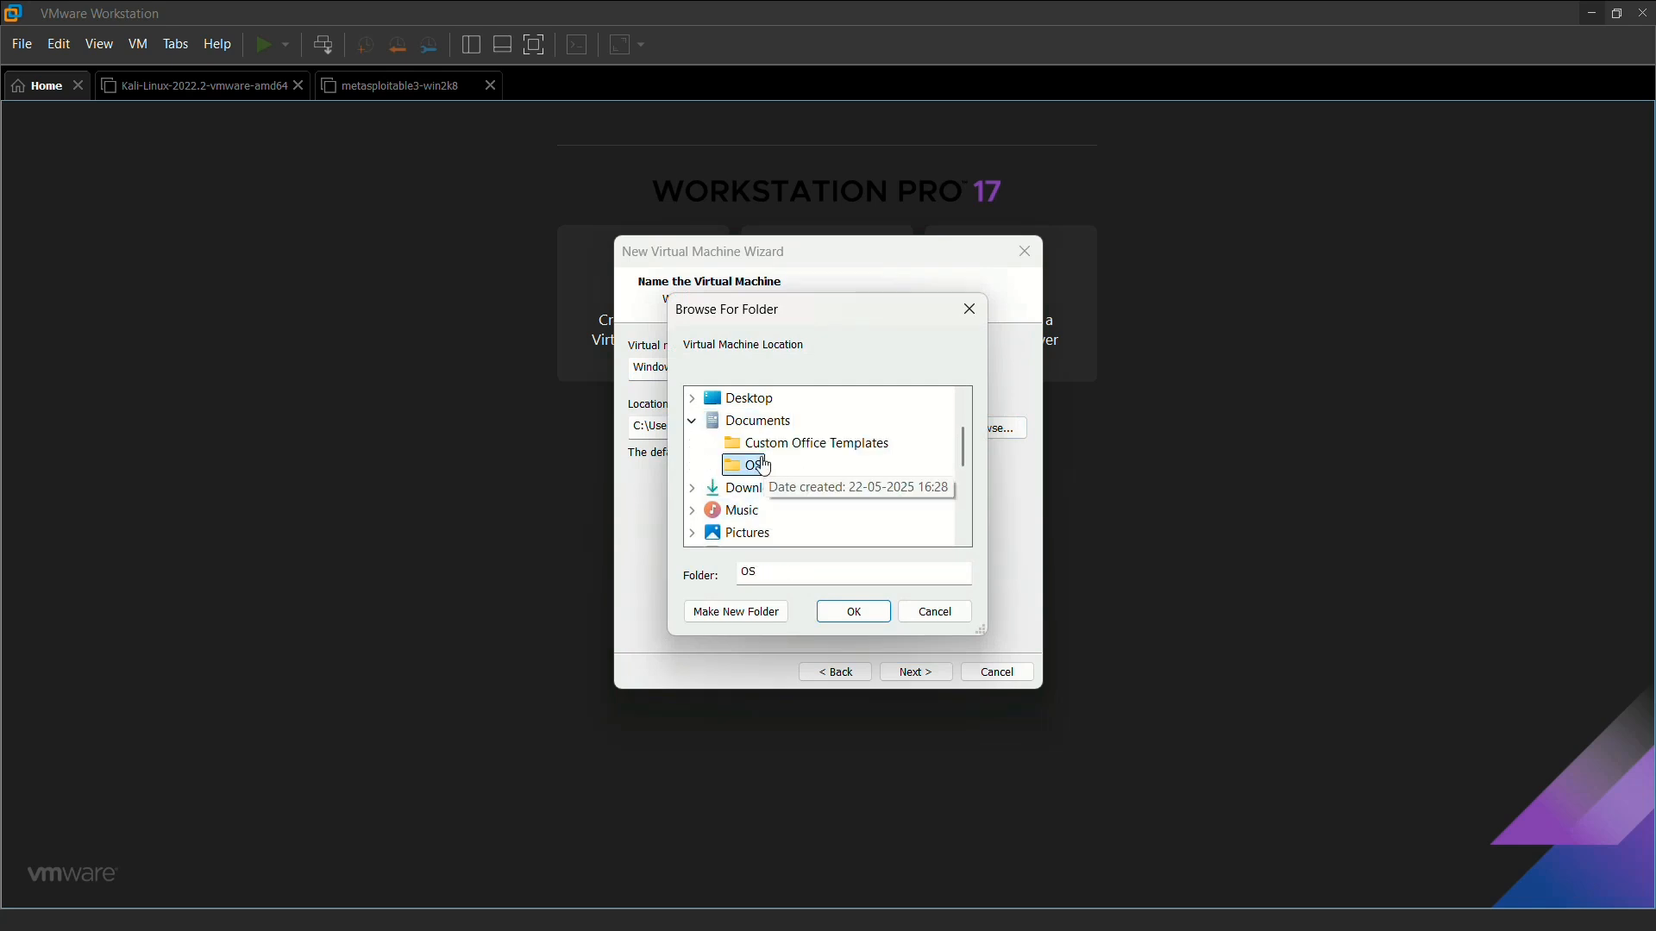
double_click(742, 398)
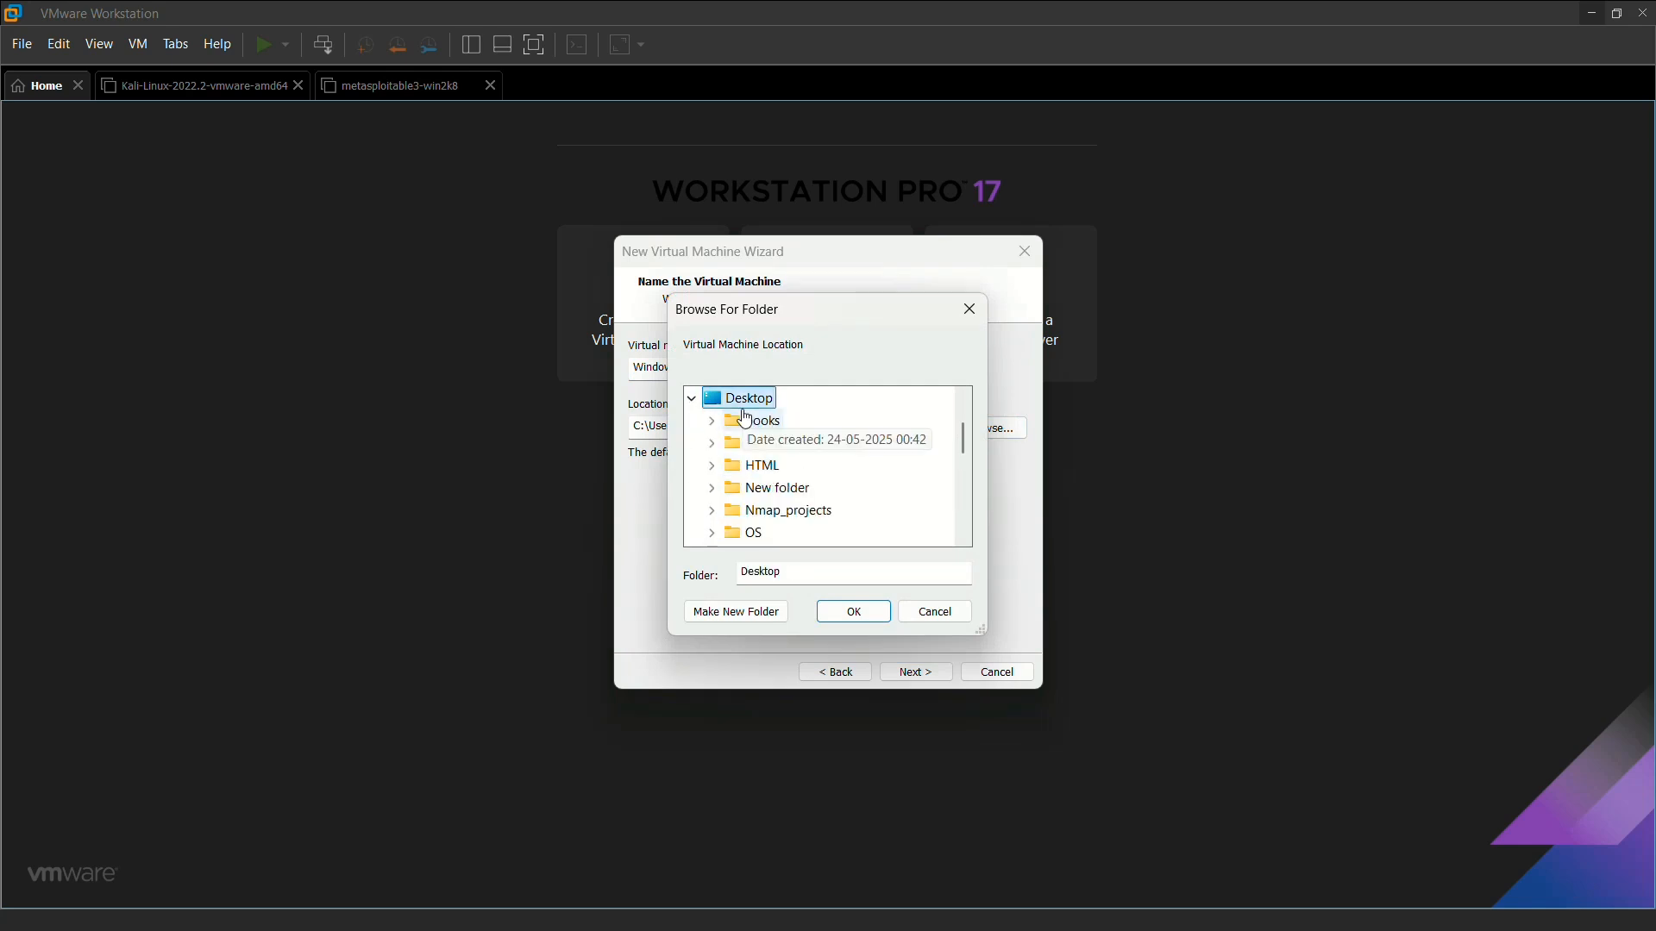
double_click(751, 533)
double_click(776, 466)
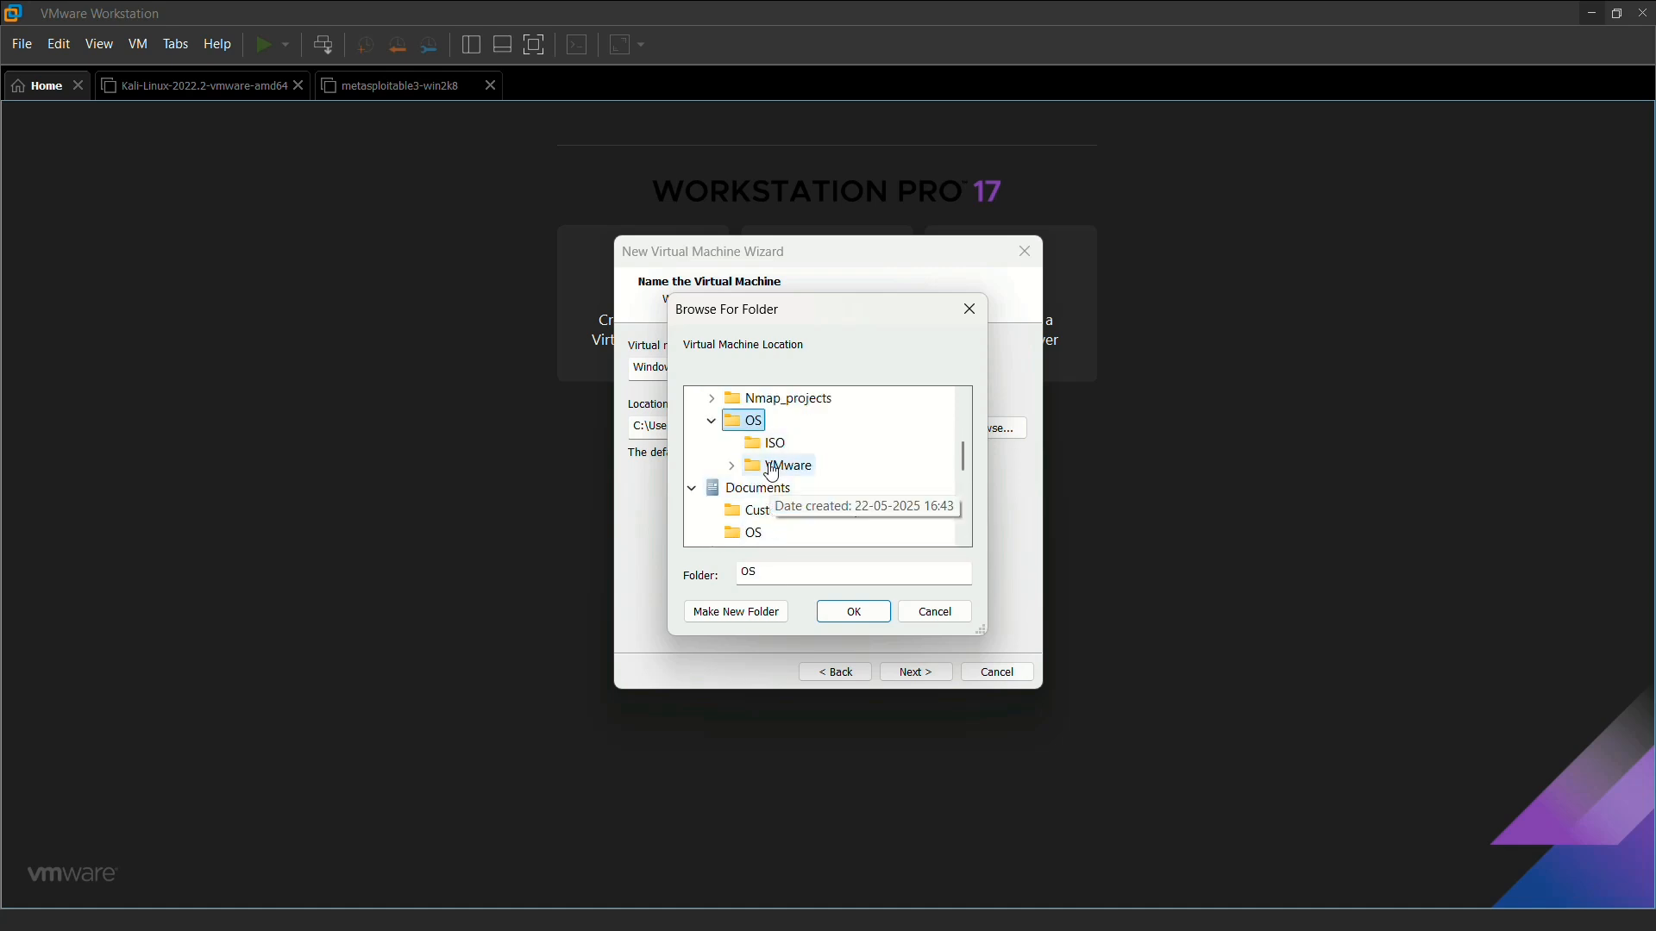
left_click(795, 511)
left_click(858, 609)
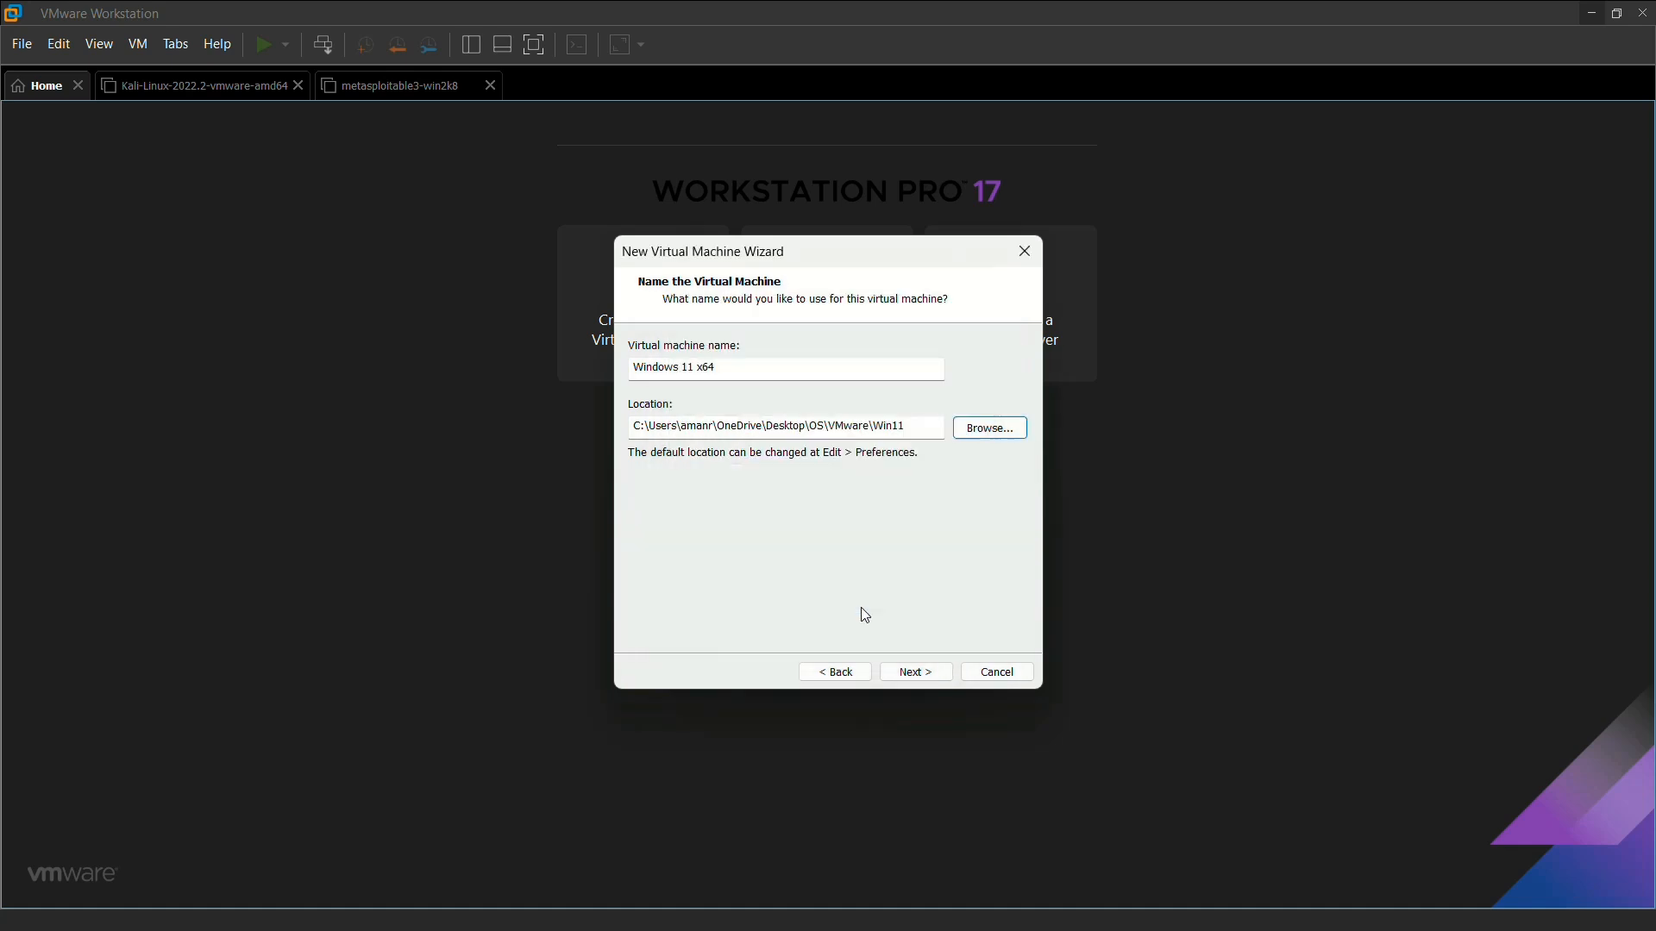
- Enter and confirm the encryption password, encrypting only the files needed for the TPM
left_click(909, 675)
left_click(783, 552)
key("Tab")
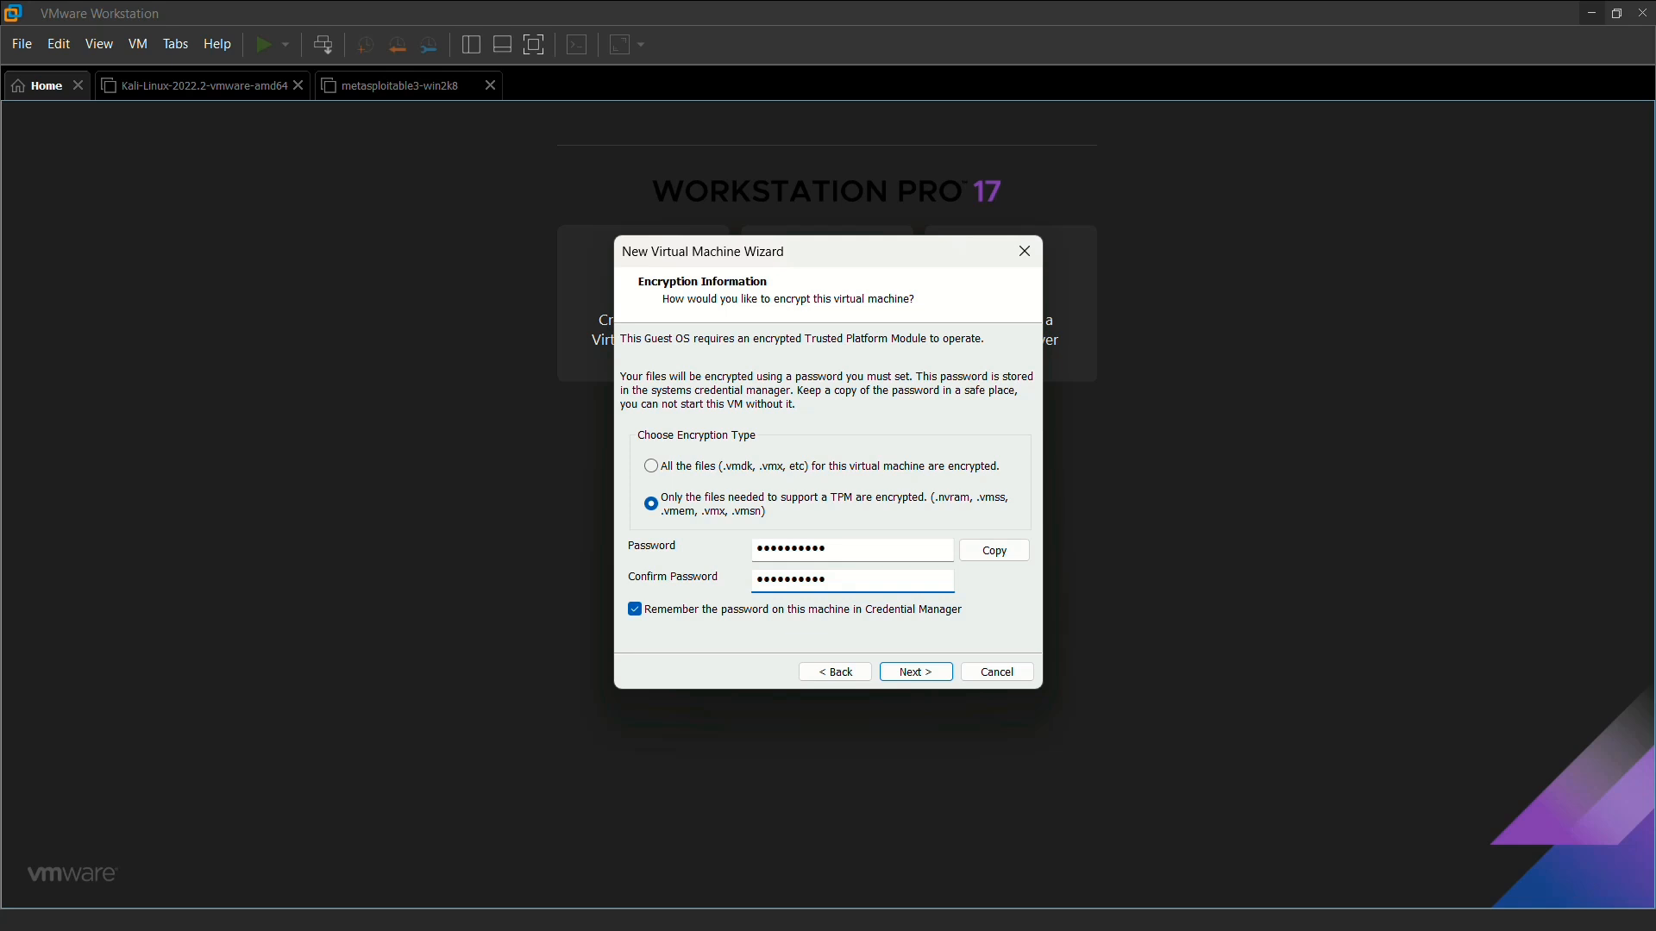
left_click(915, 673)
- Set the maximum disk size to 64 GB split into multiple files, and finish creating the virtual machine
left_click(837, 391)
left_click(832, 401)
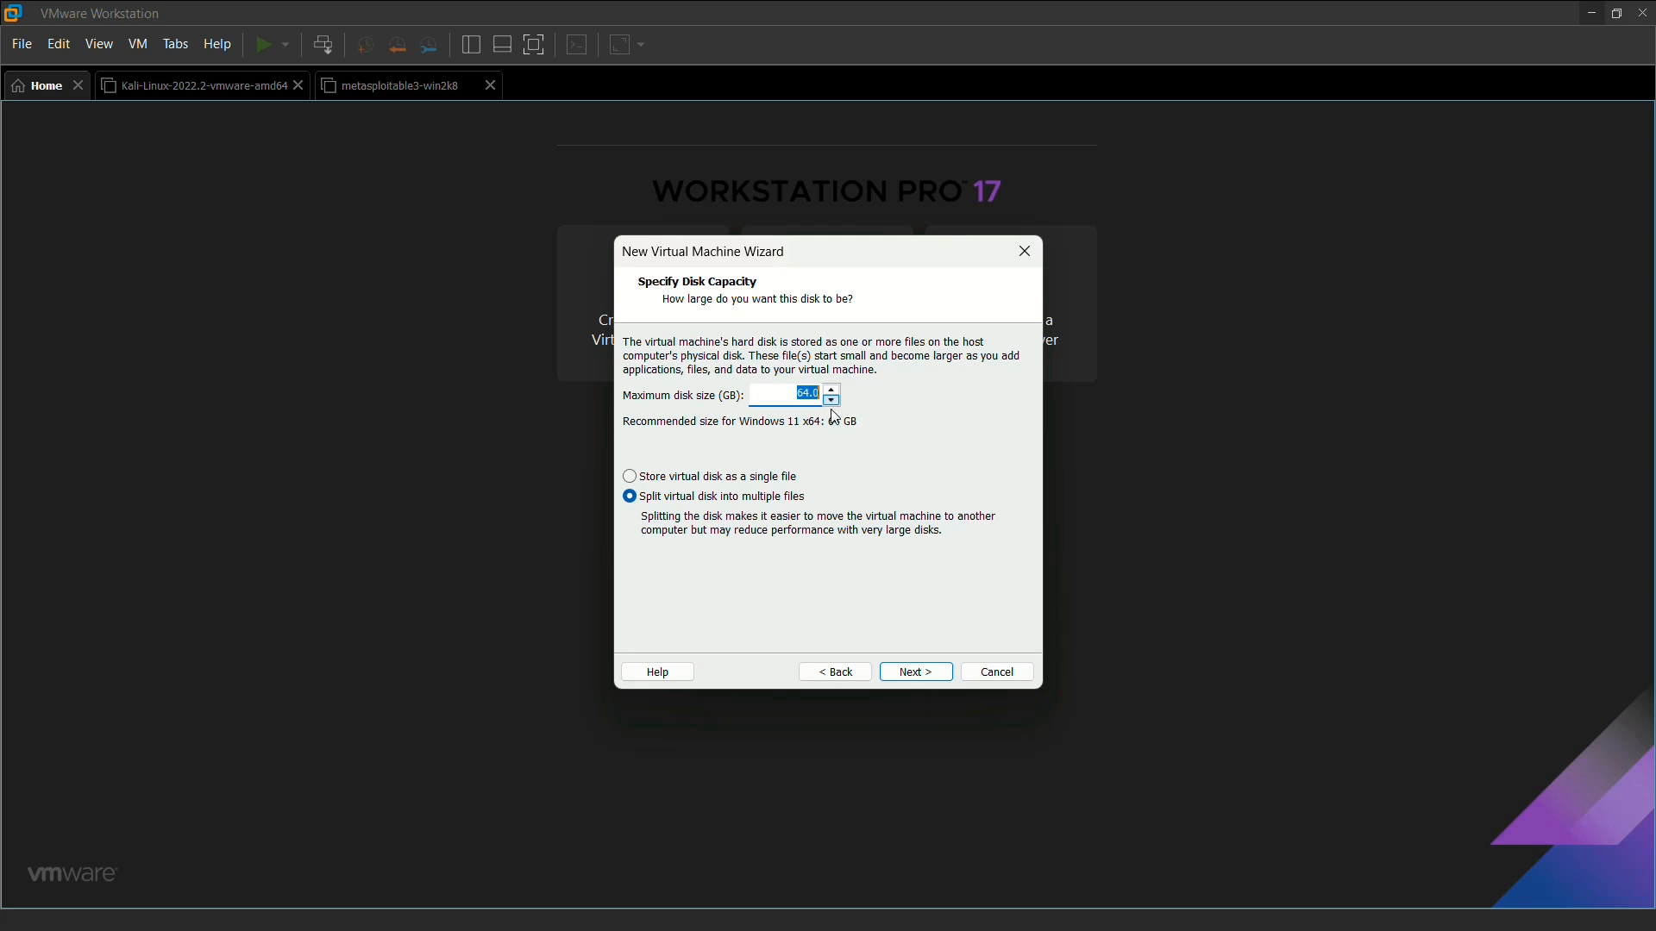
left_click(945, 680)
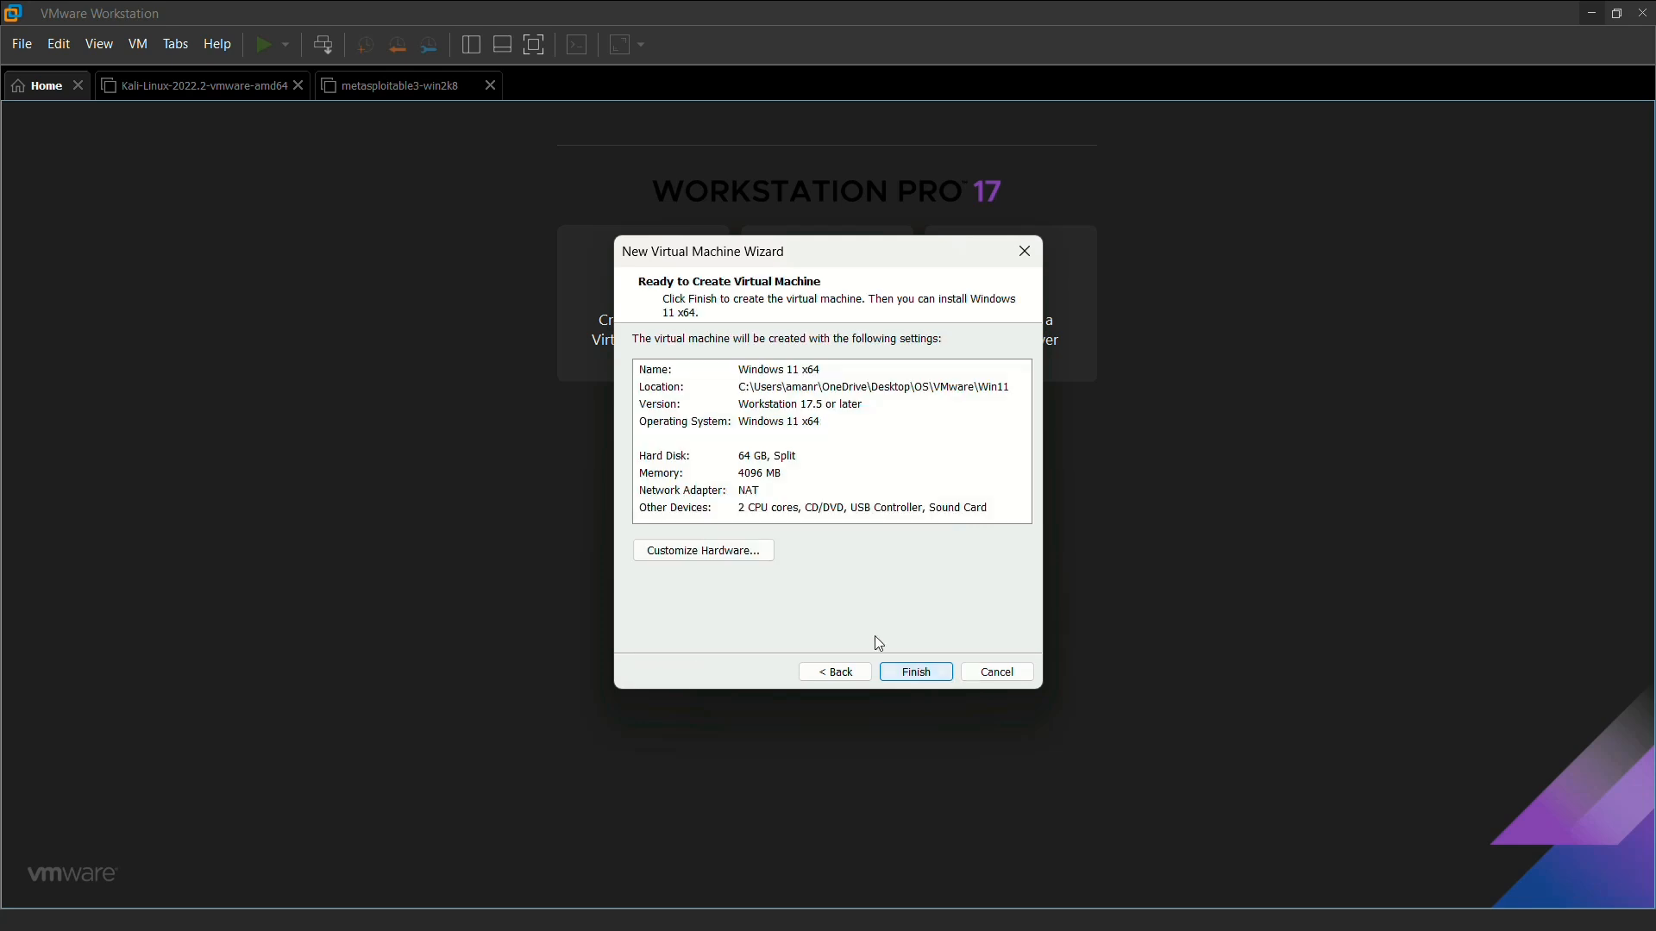
left_click(921, 672)
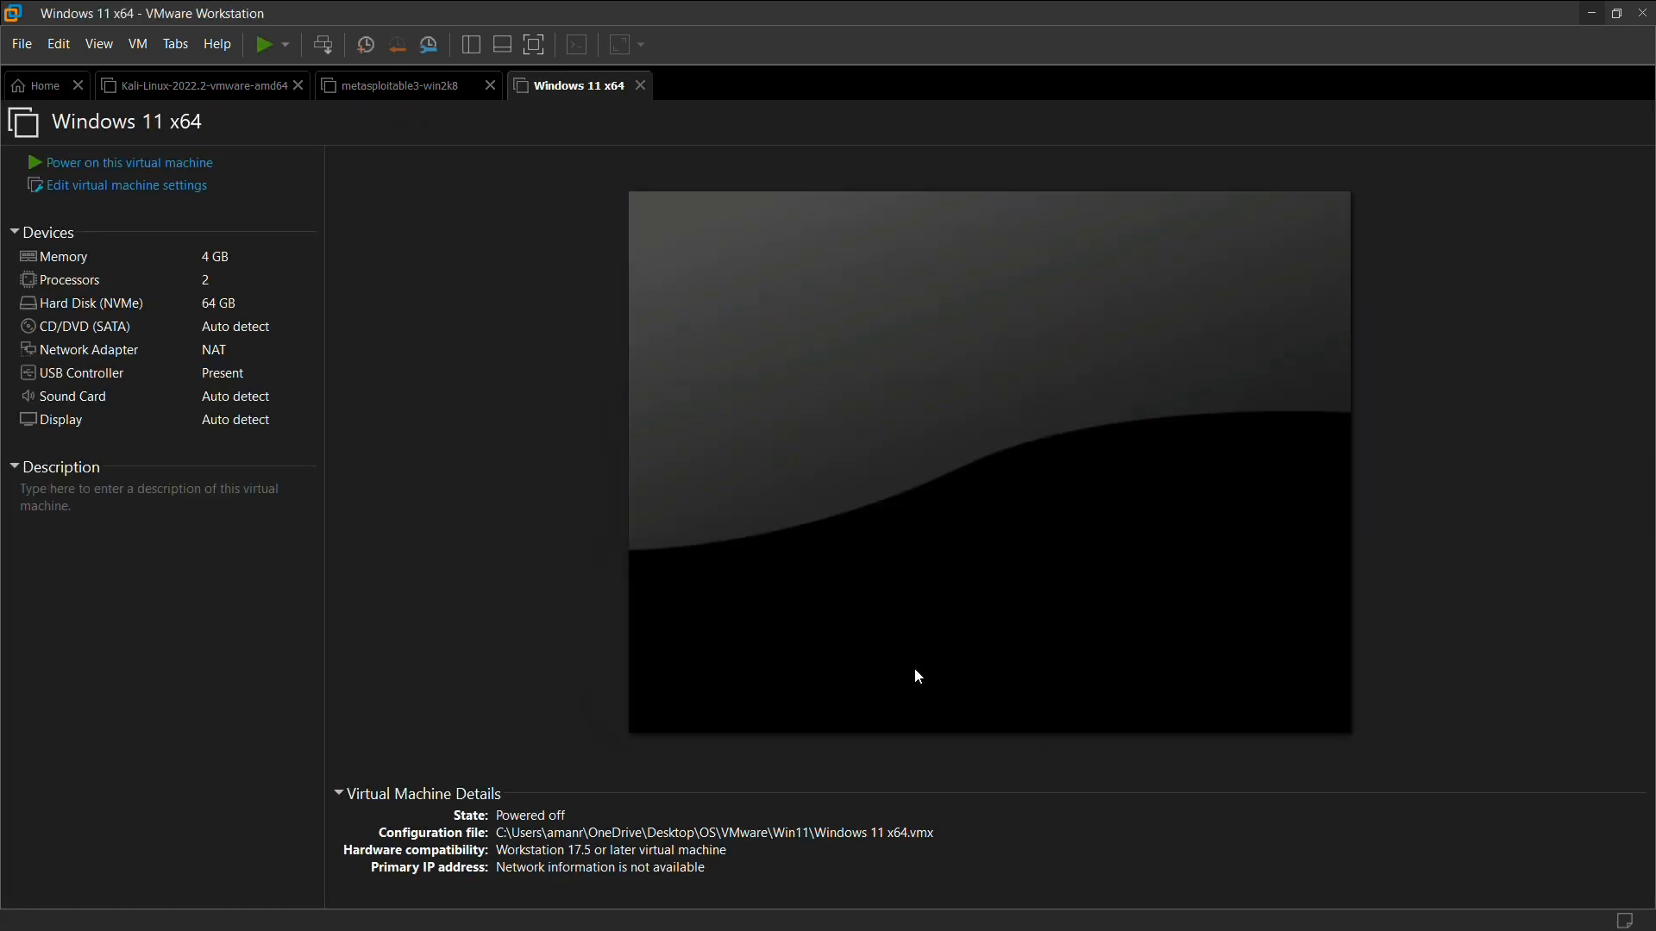
- Open the virtual machine settings and raise the memory to 8192 MB
left_click(149, 187)
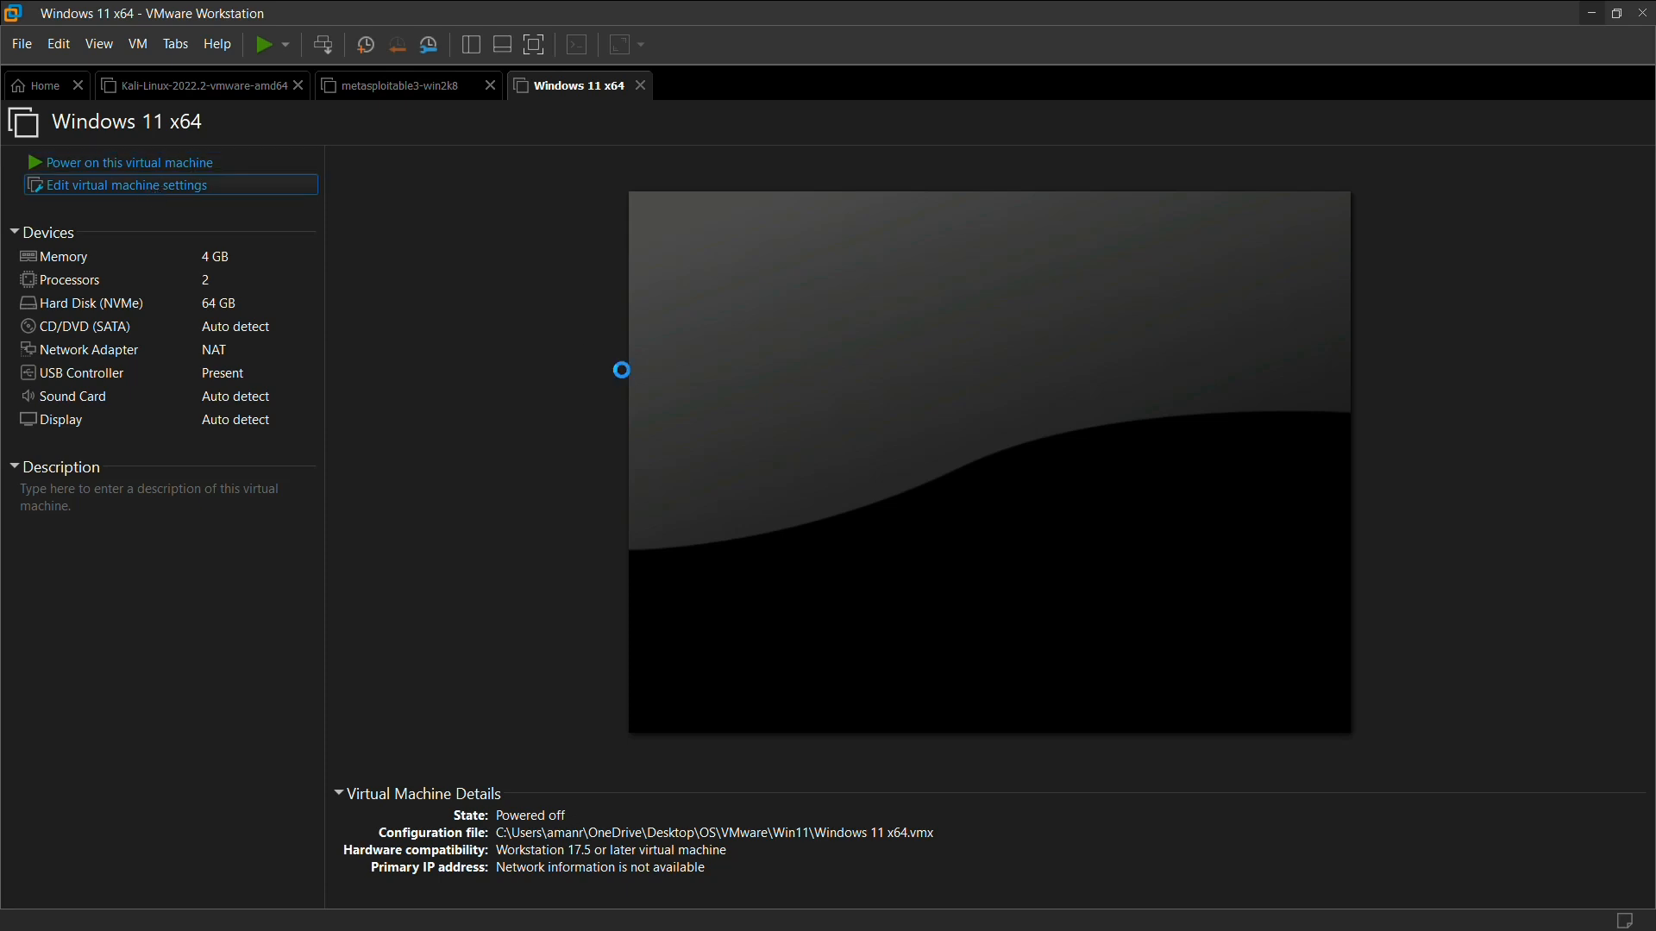
left_click_drag(862, 366, 868, 345)
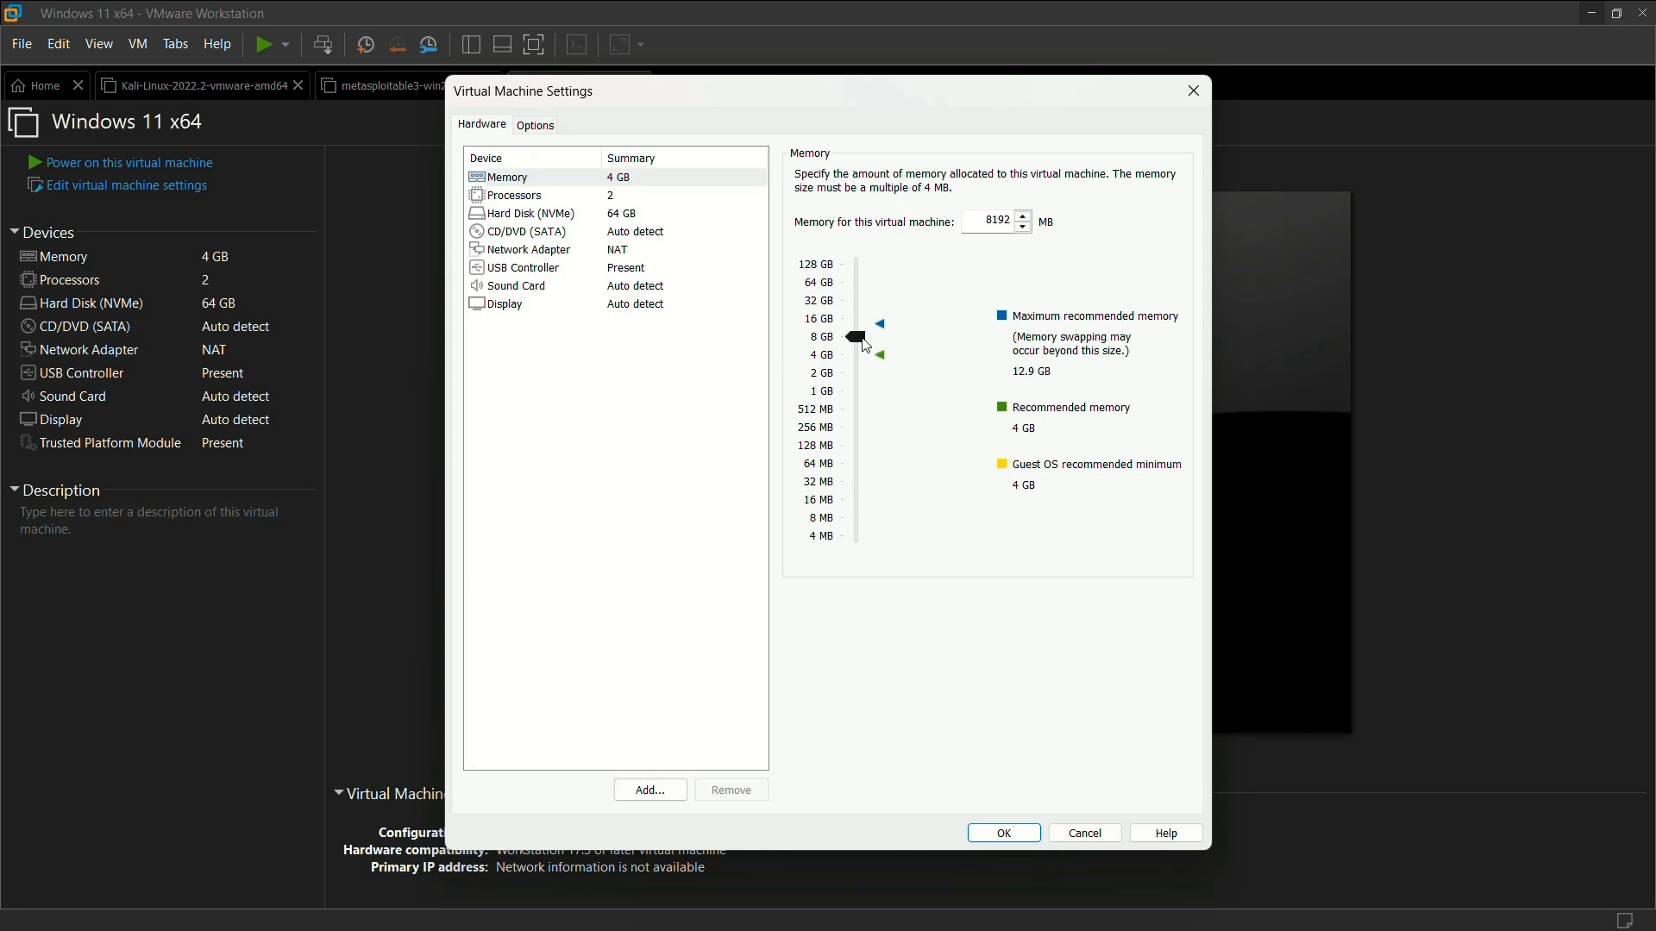
- Set the processors to 2 processors with 2 cores per processor
left_click(565, 196)
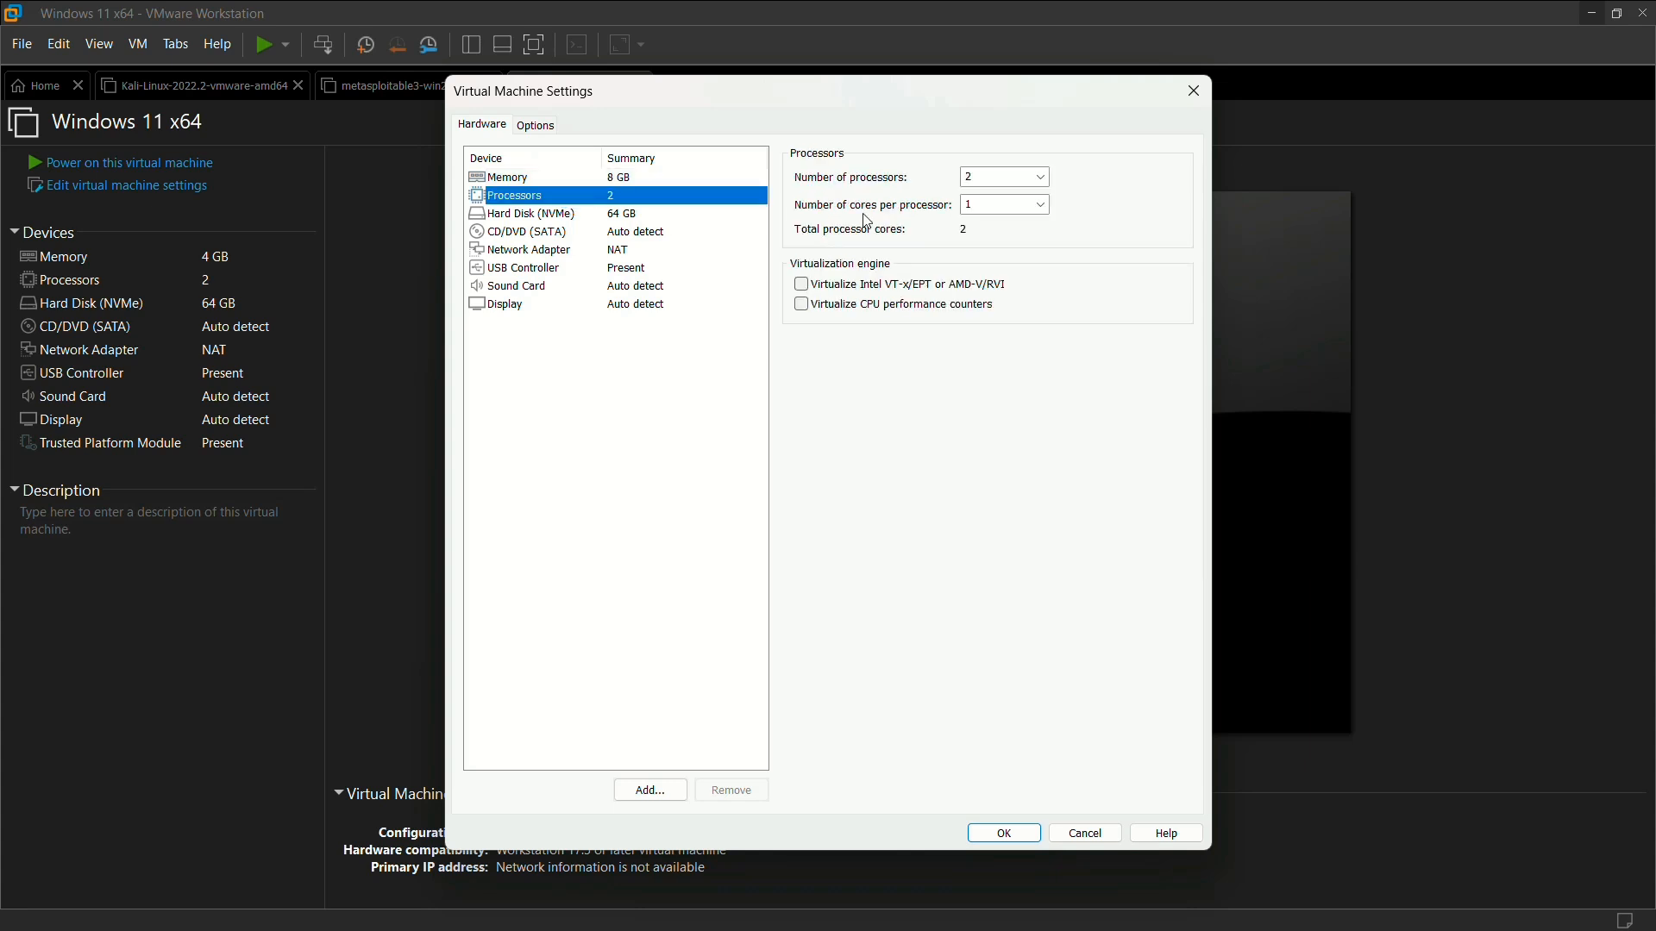
left_click(1040, 204)
left_click(1001, 240)
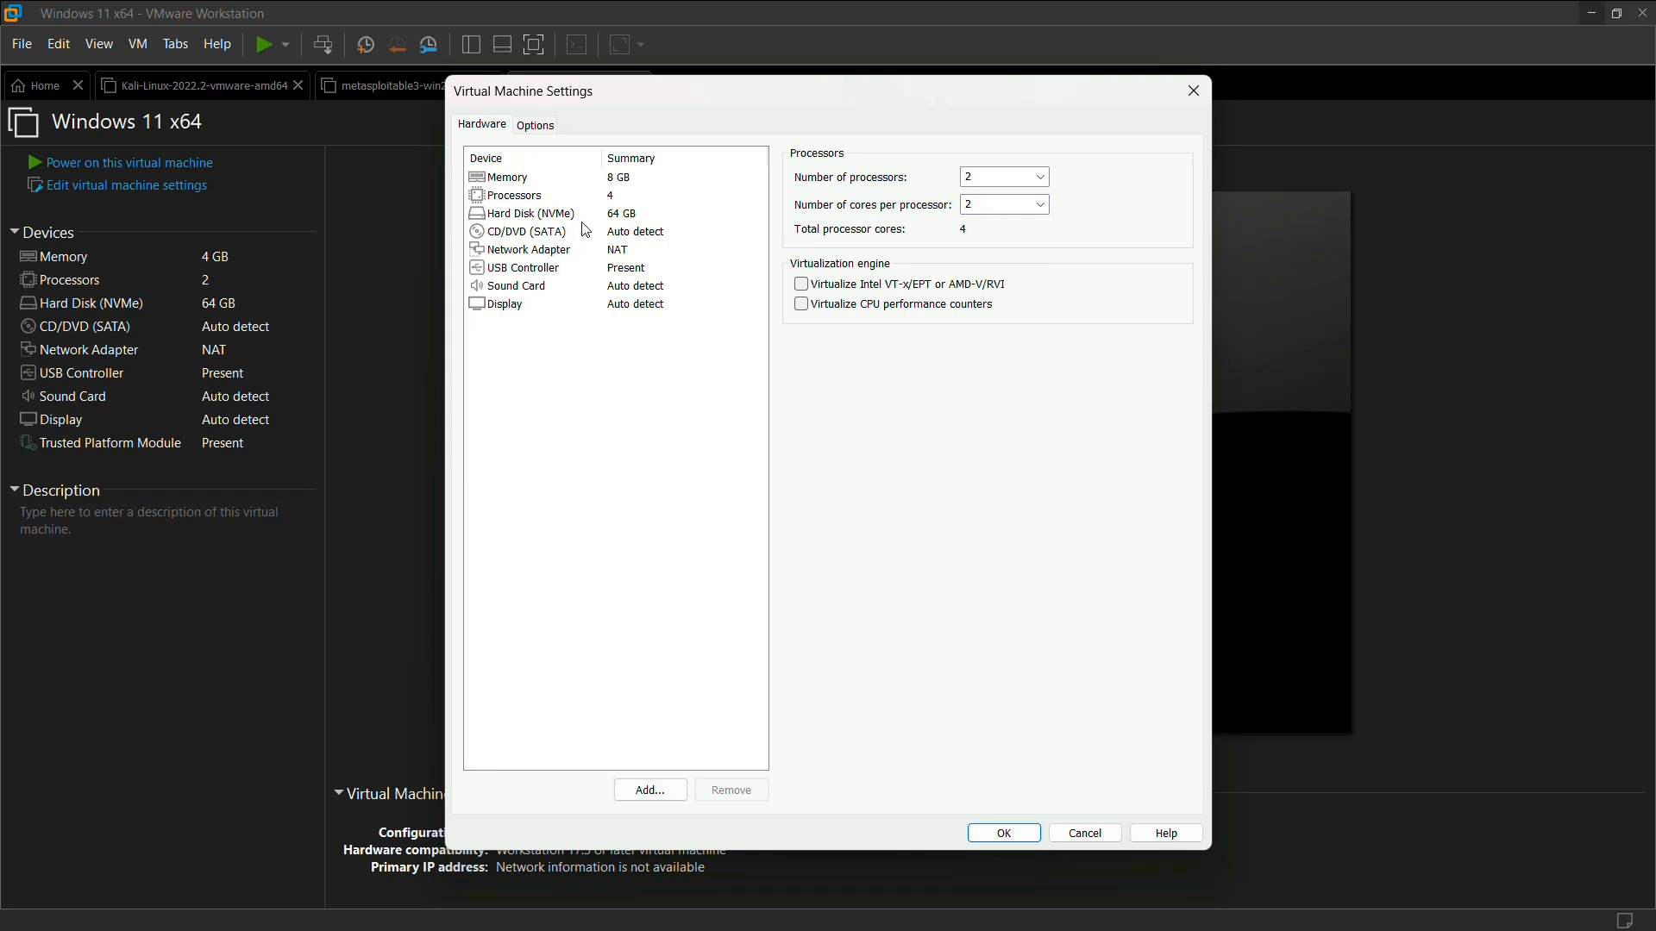
- Add a Trusted Platform Module to the virtual machine's hardware
left_click(651, 791)
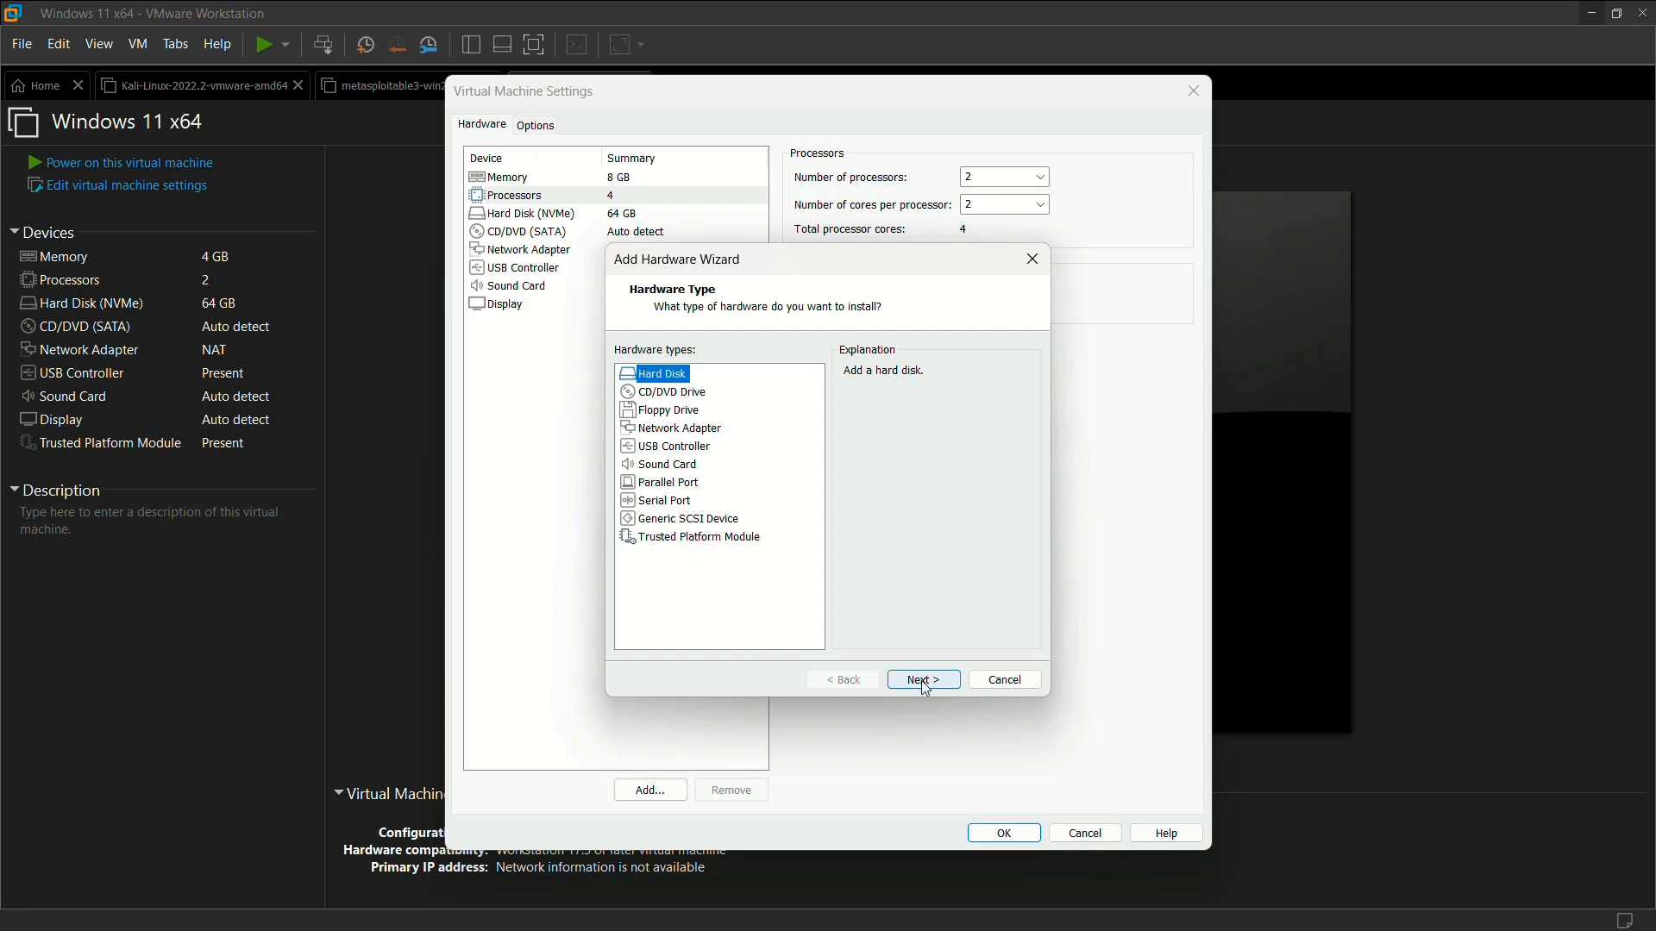
left_click(699, 537)
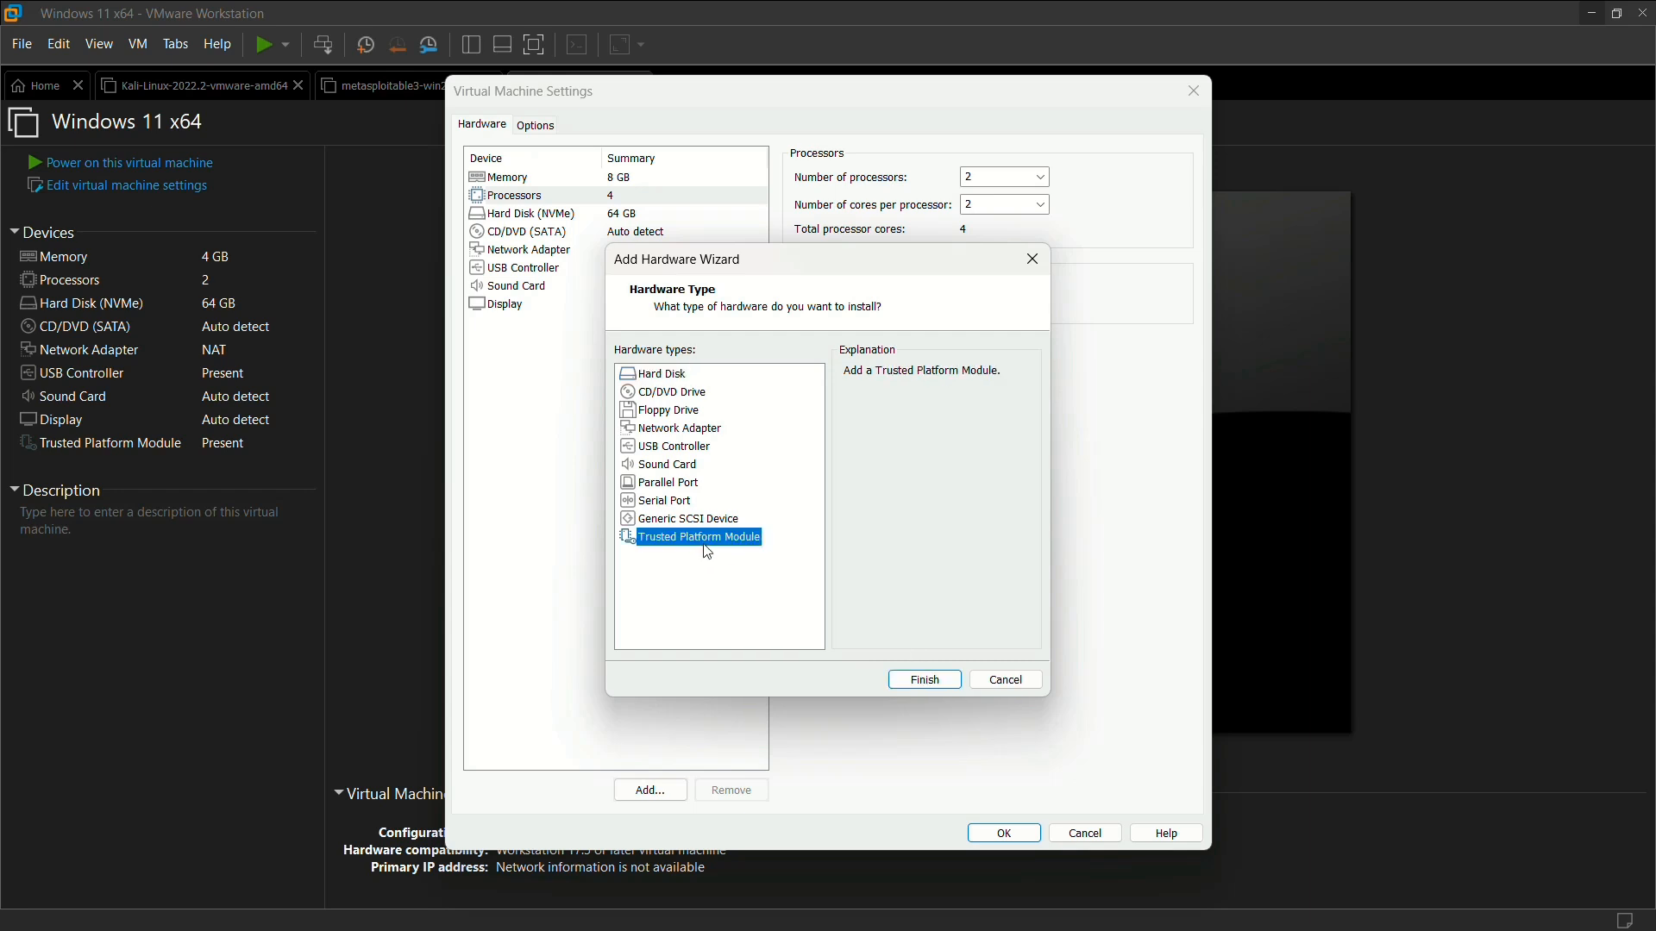
left_click(925, 680)
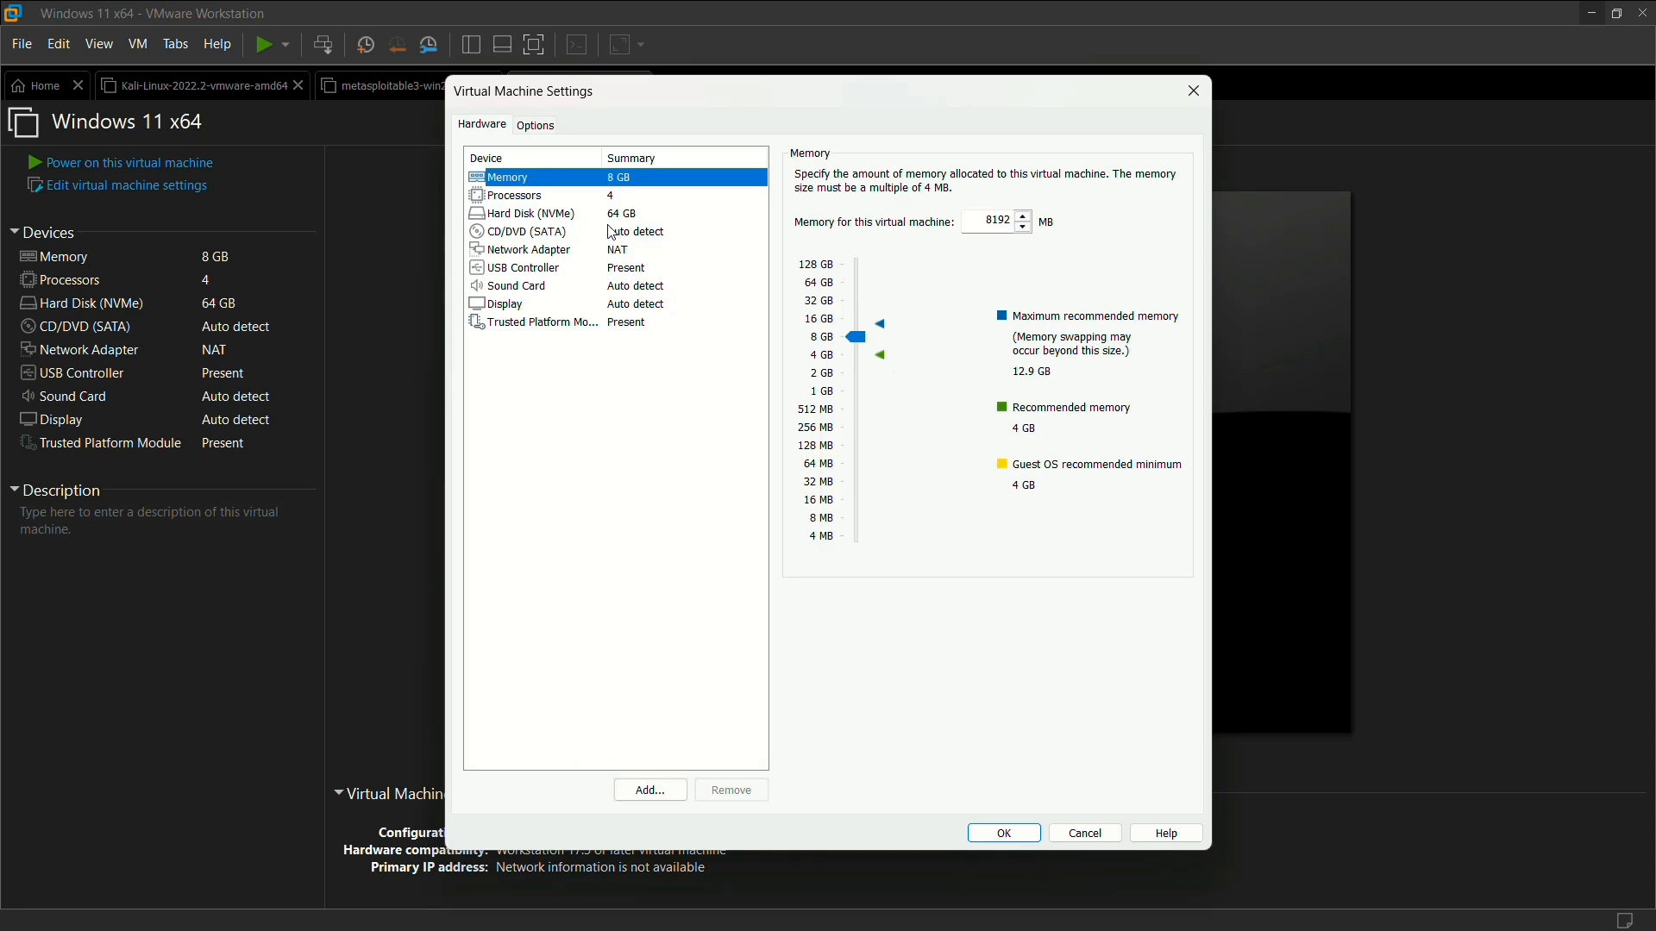
- Point the CD/DVD drive to the Win11_24H2_English_x64.iso image in Desktop > OS > ISO and save the settings
left_click(611, 233)
left_click(802, 300)
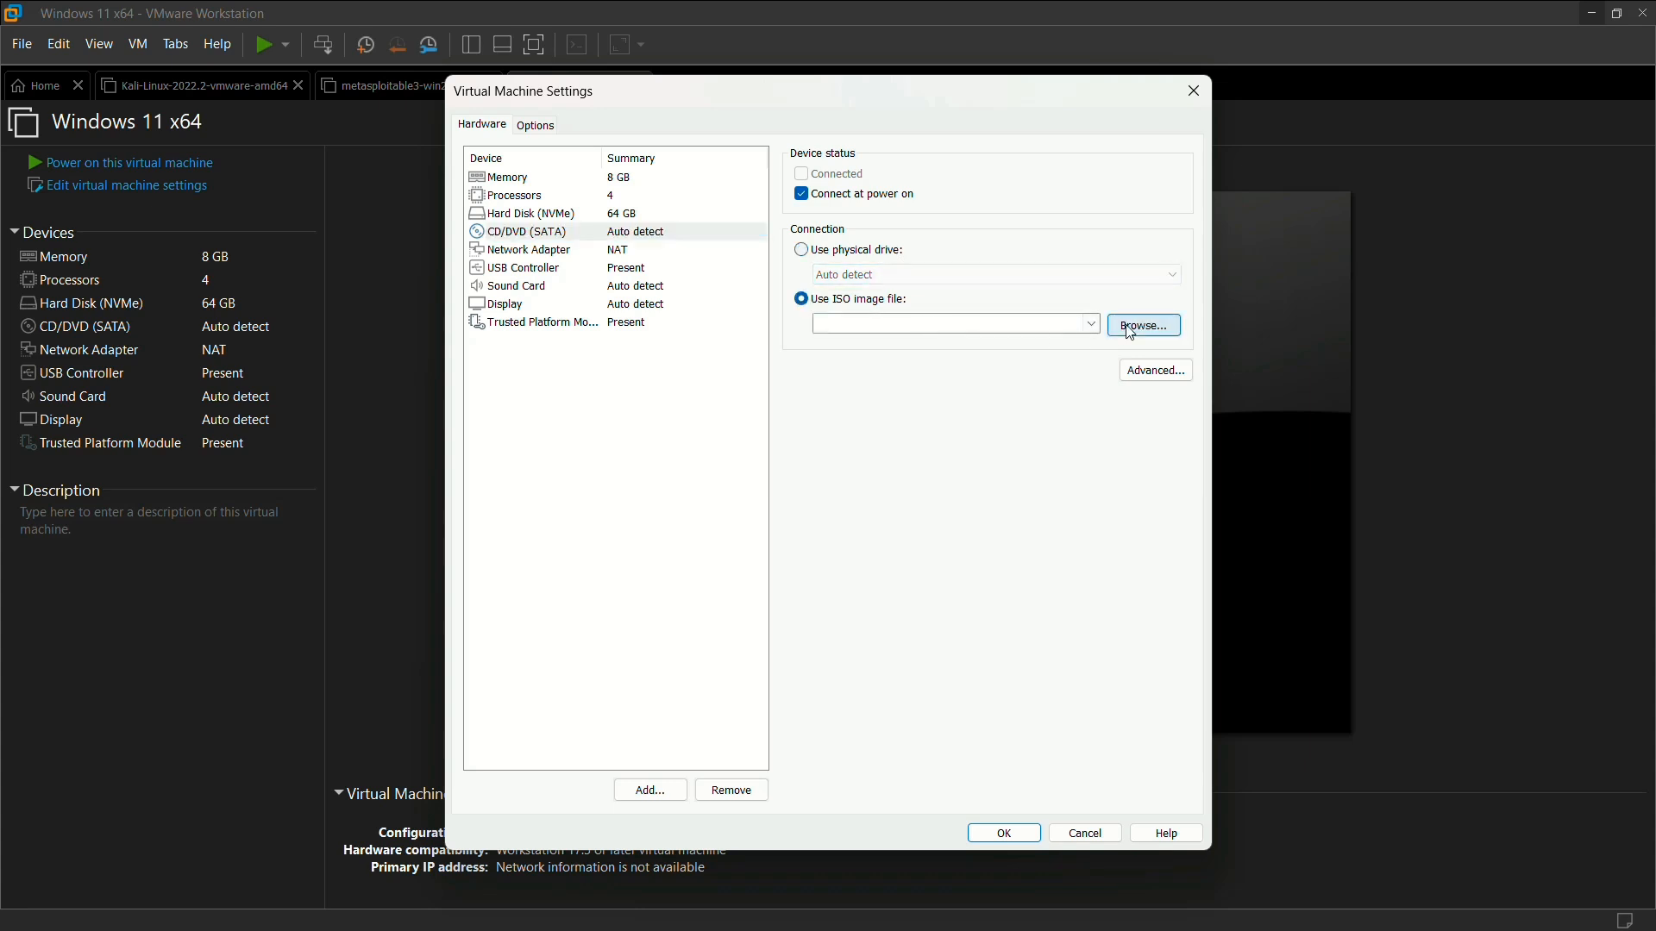
left_click(1131, 331)
left_click(543, 395)
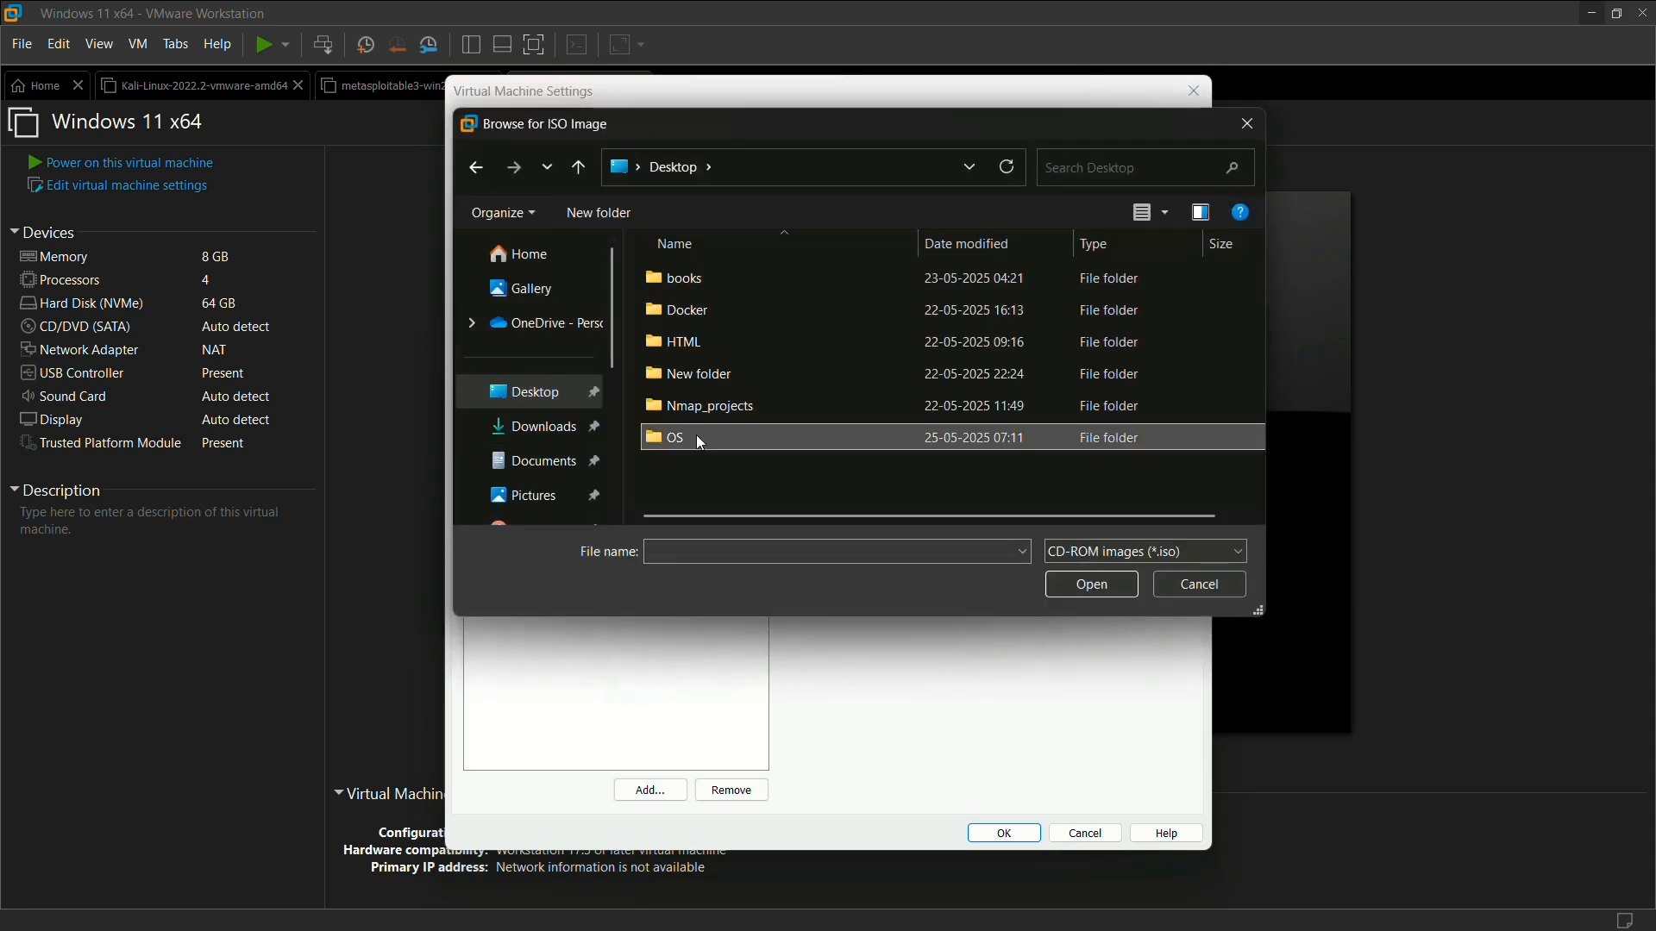
double_click(701, 441)
double_click(721, 276)
left_click(706, 357)
left_click(1088, 586)
left_click(1016, 835)
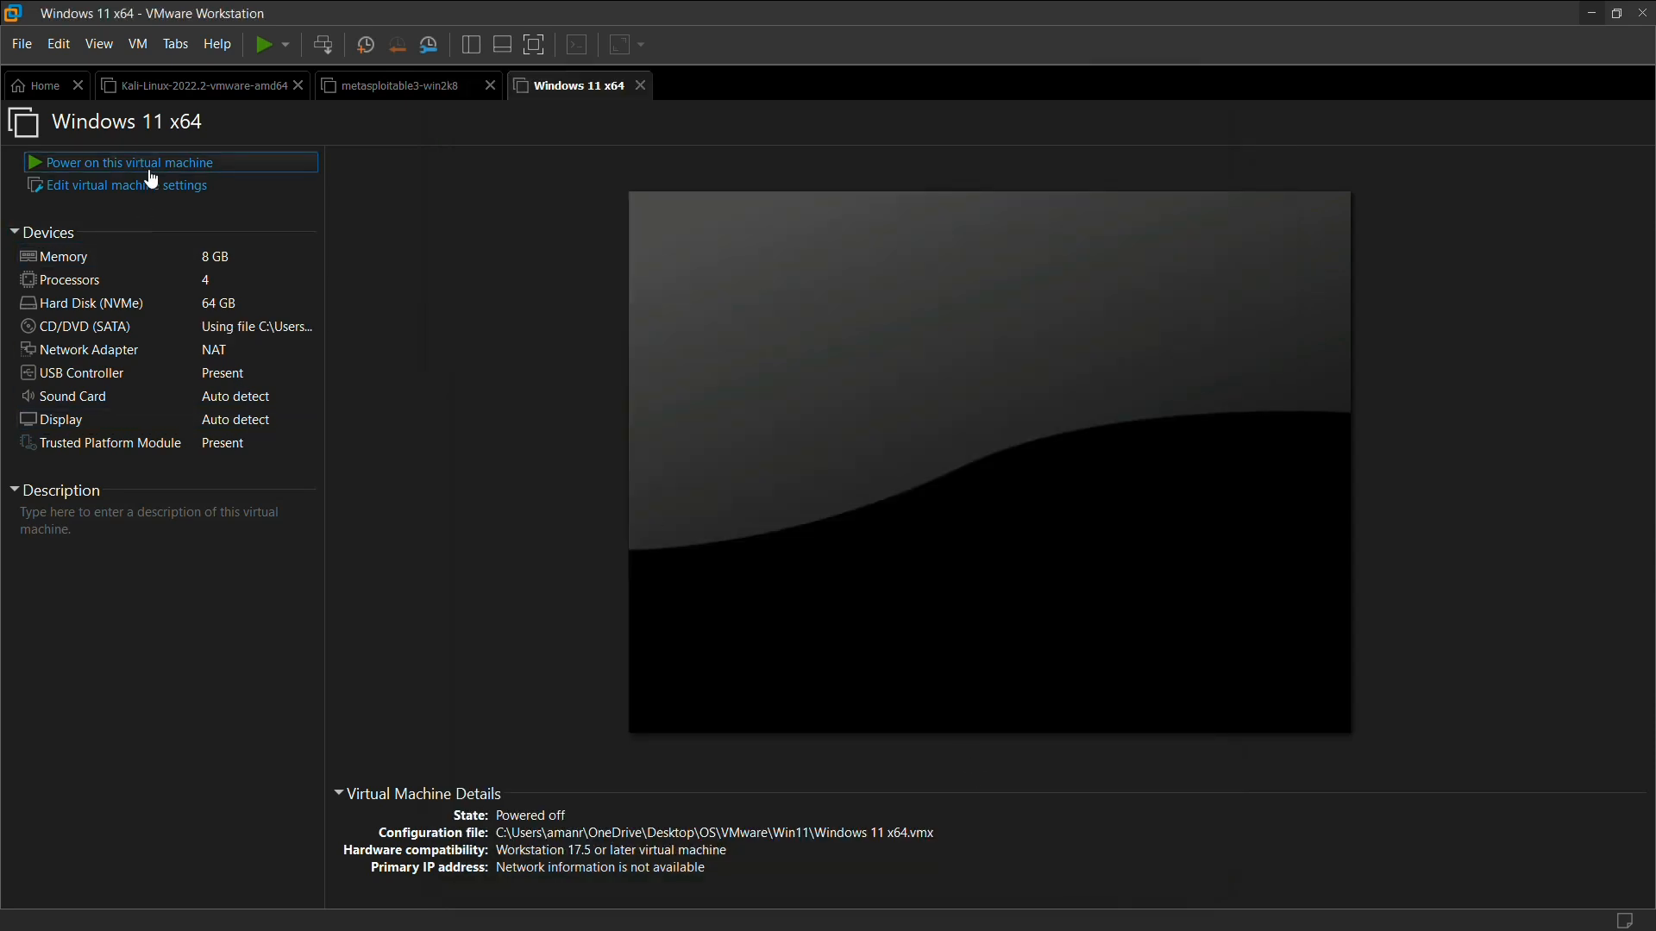
- Power on the virtual machine and boot it from the Windows 11 installation DVD
left_click(150, 172)
left_click(984, 353)
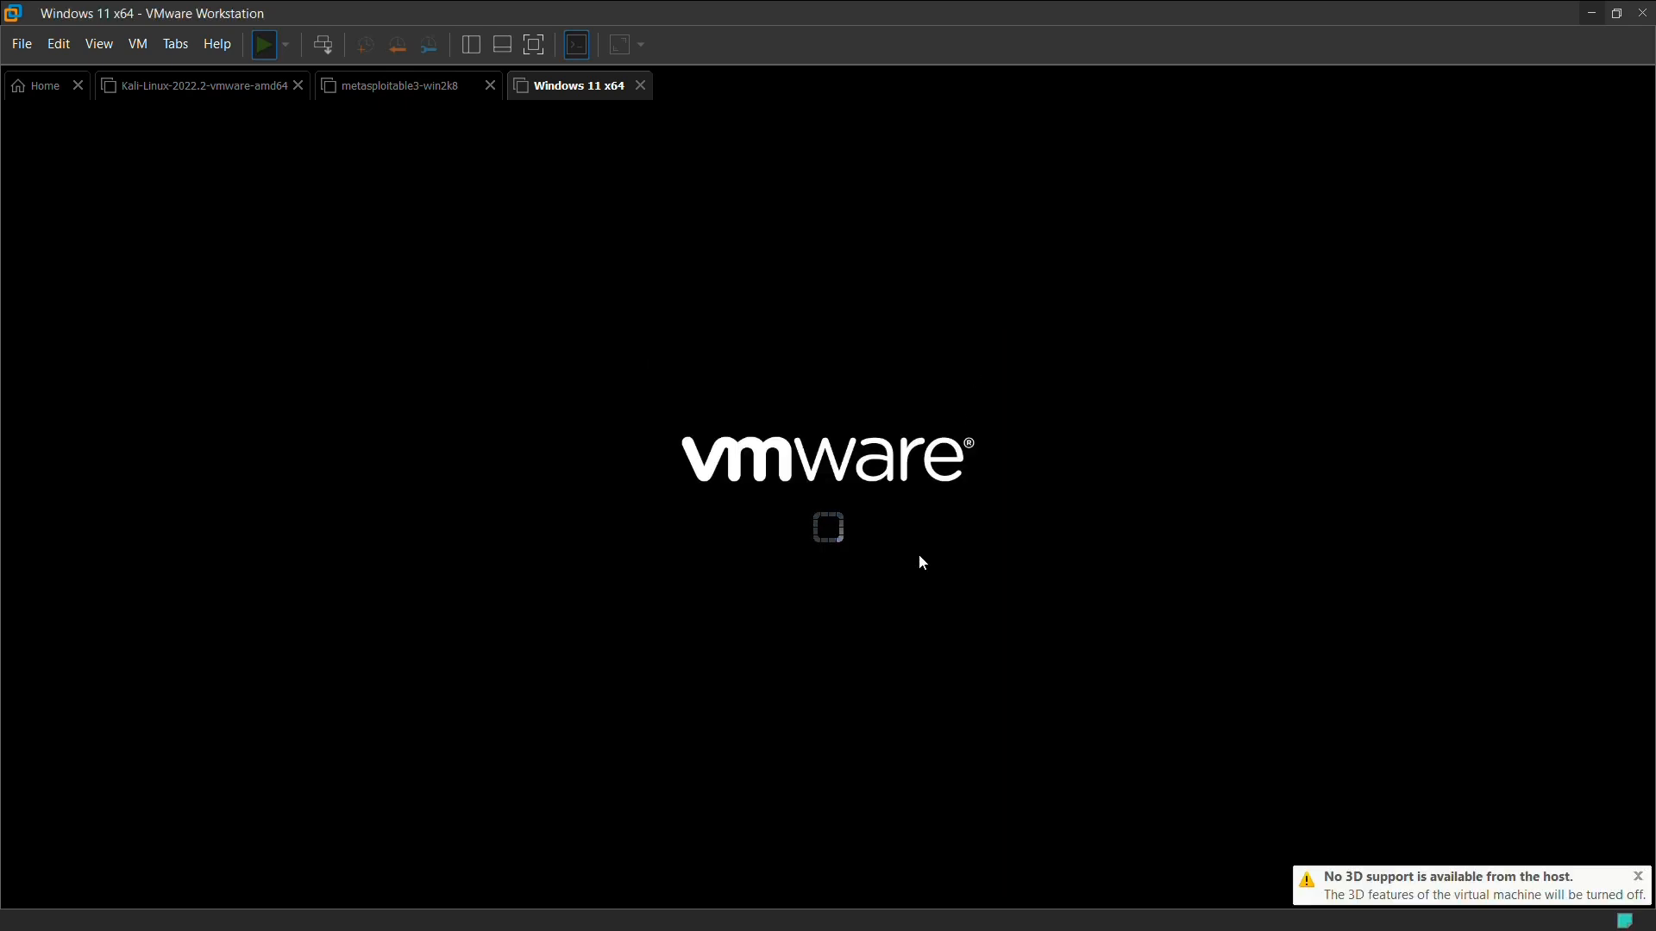
left_click(1485, 880)
left_click(847, 537)
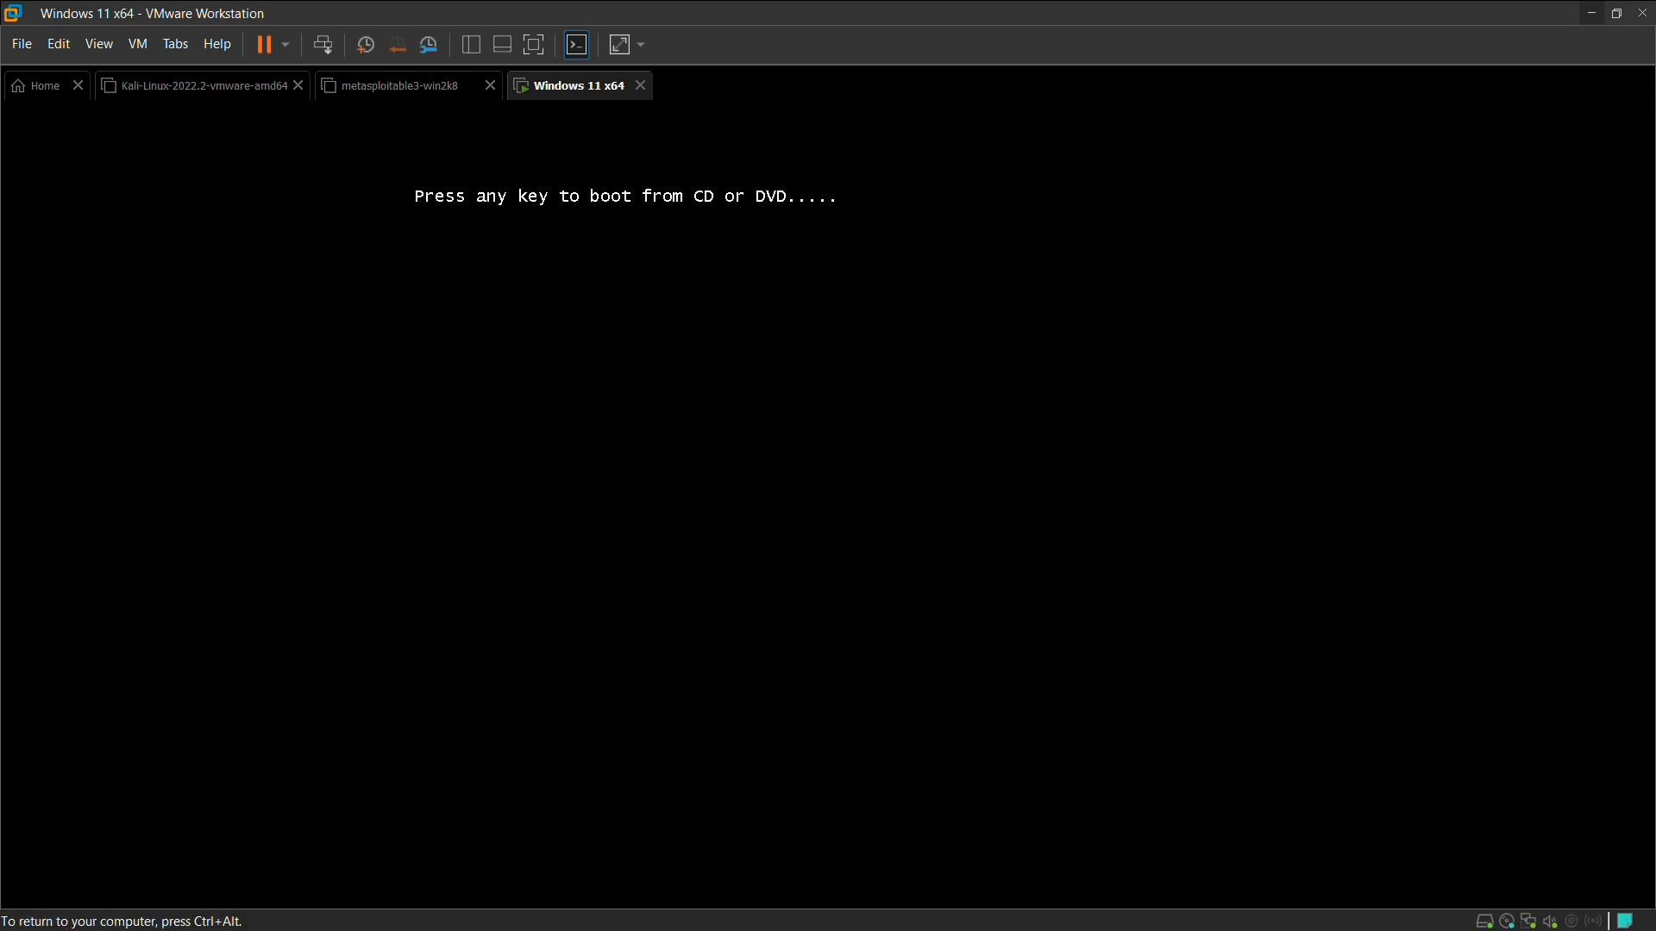
key("Return")
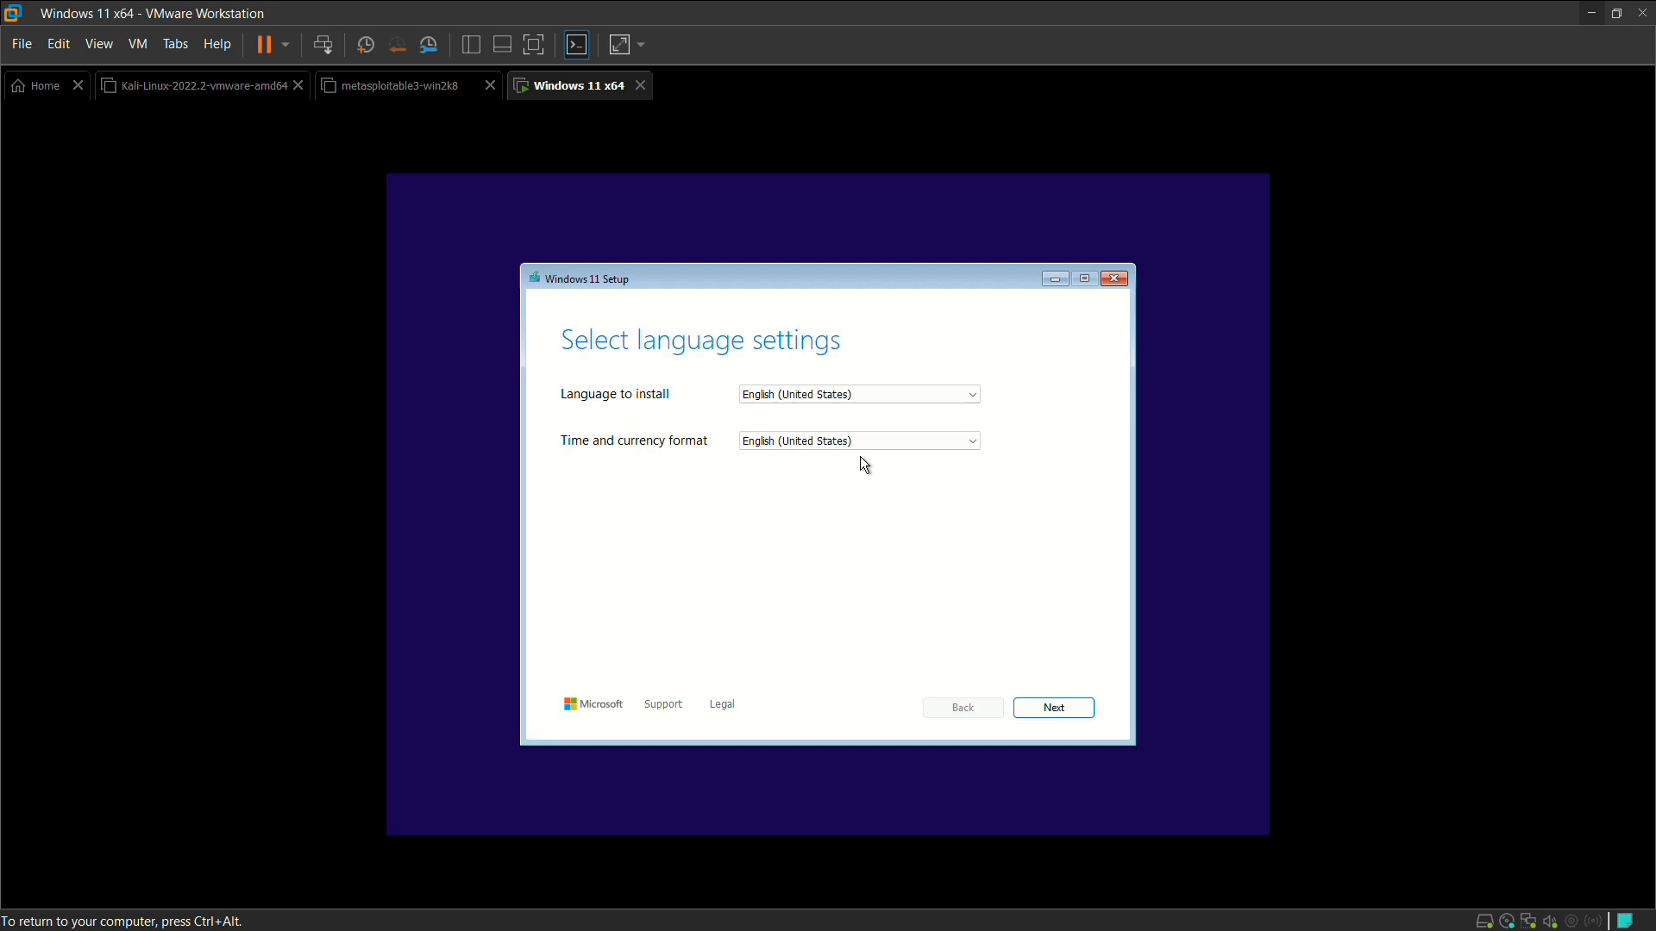
- Accept English (United States) language and US keyboard settings, and choose to install Windows 11
left_click(1032, 716)
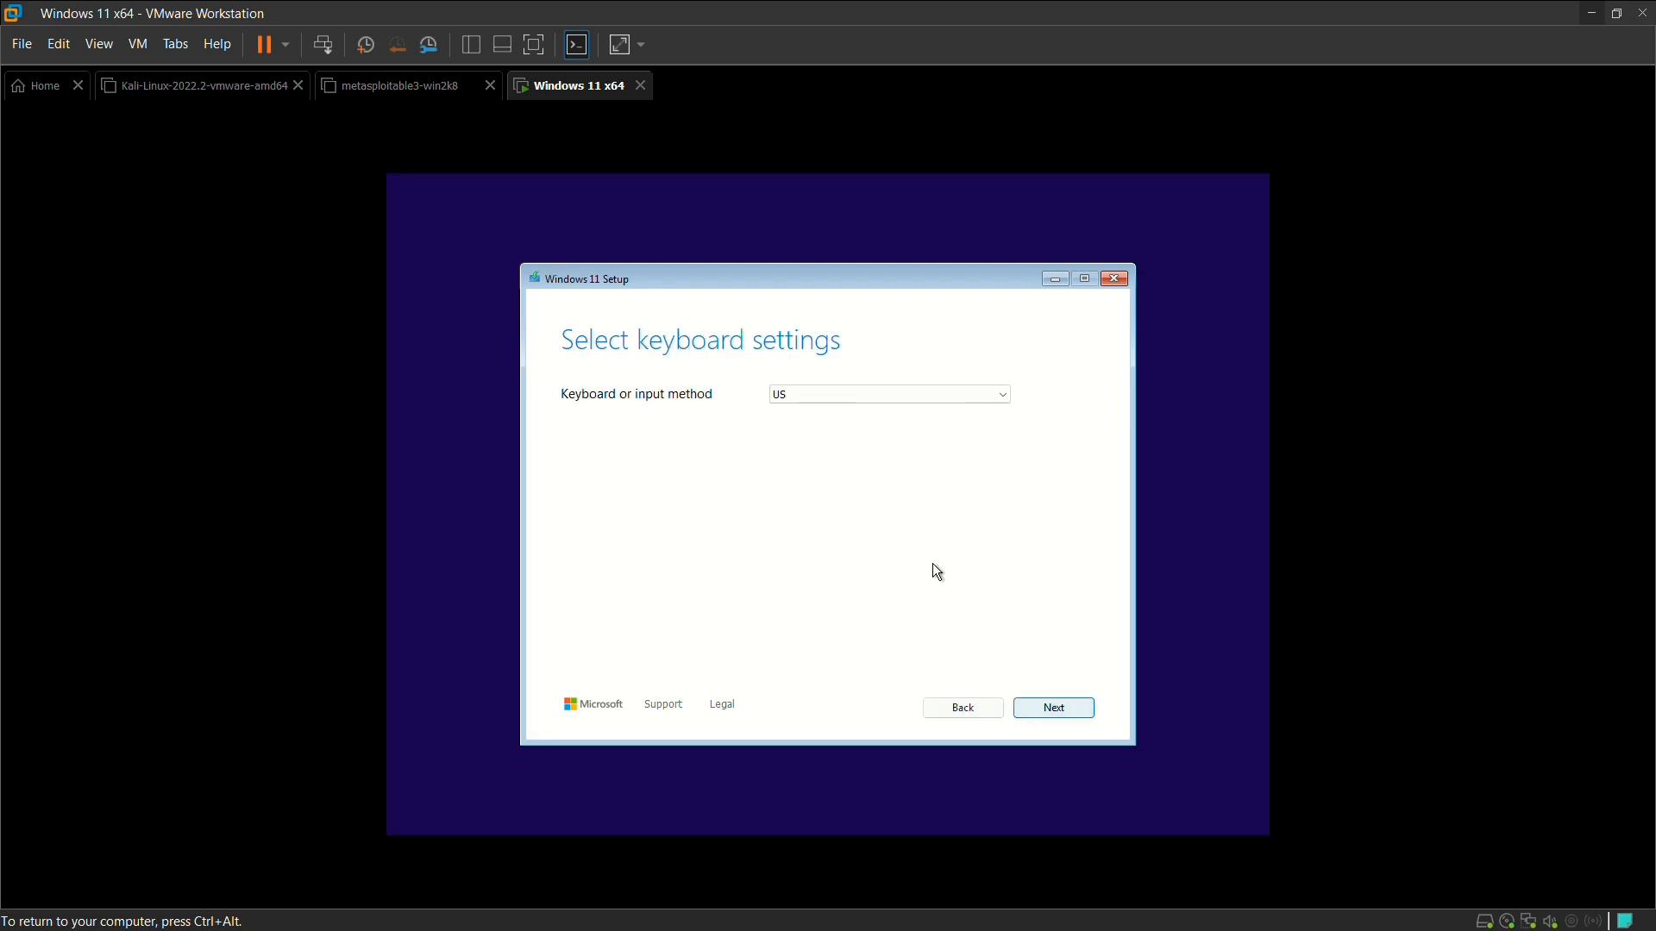
left_click(1046, 713)
left_click(588, 485)
left_click(1054, 708)
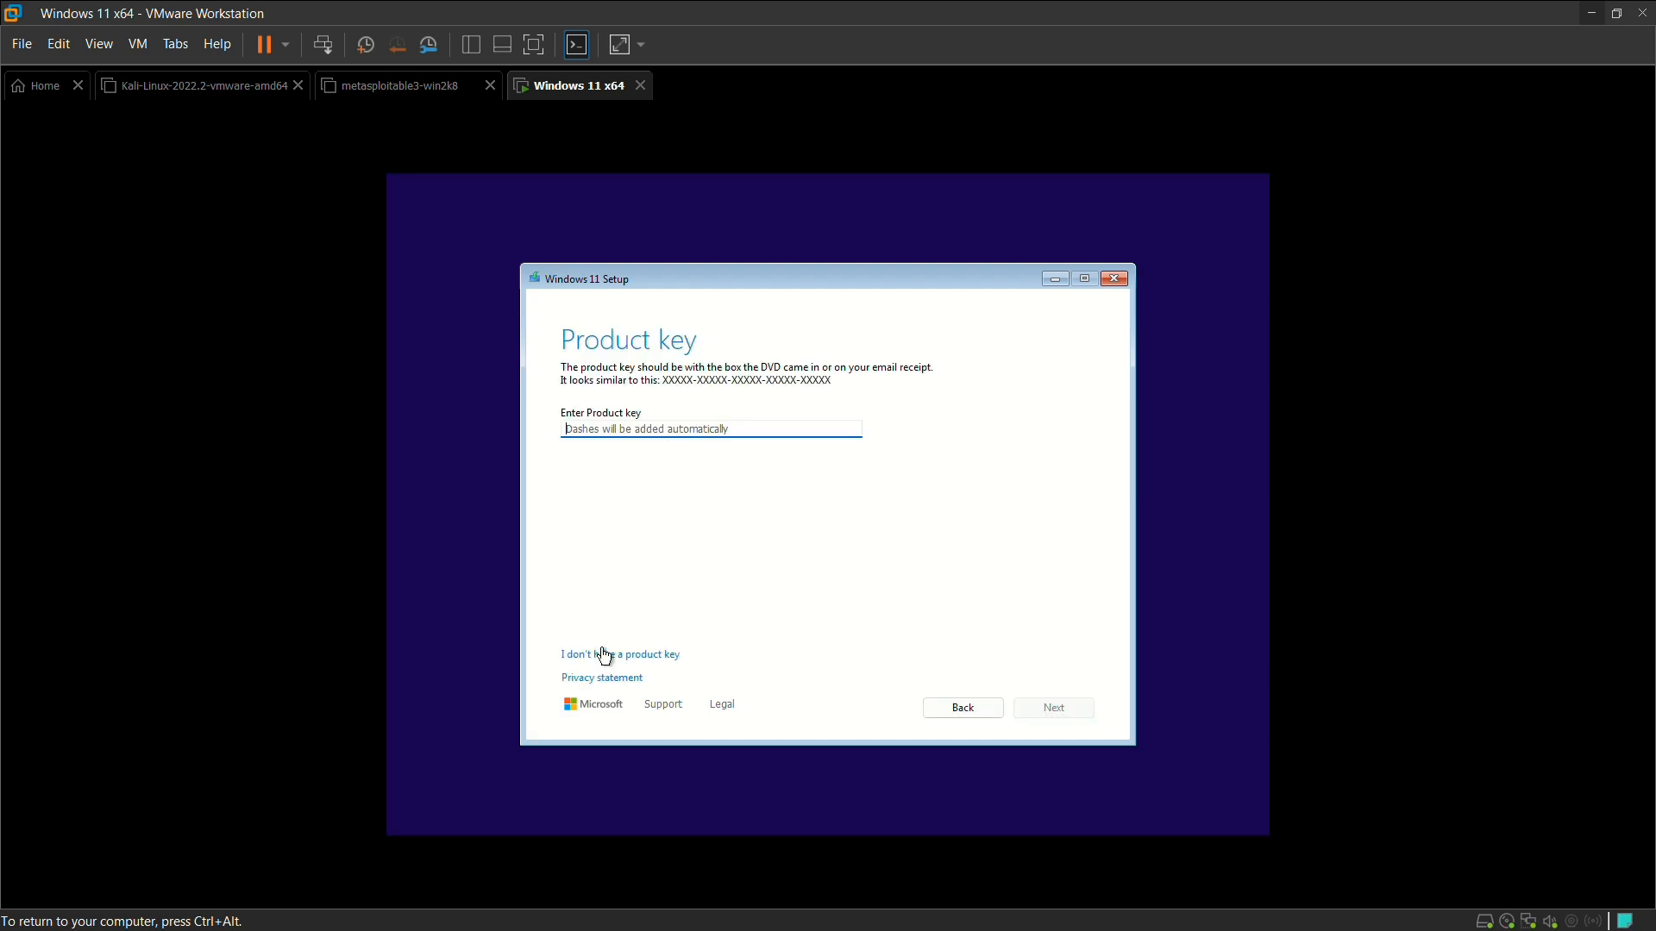
- Skip the product key and select Windows 11 Pro as the edition to install
left_click(613, 657)
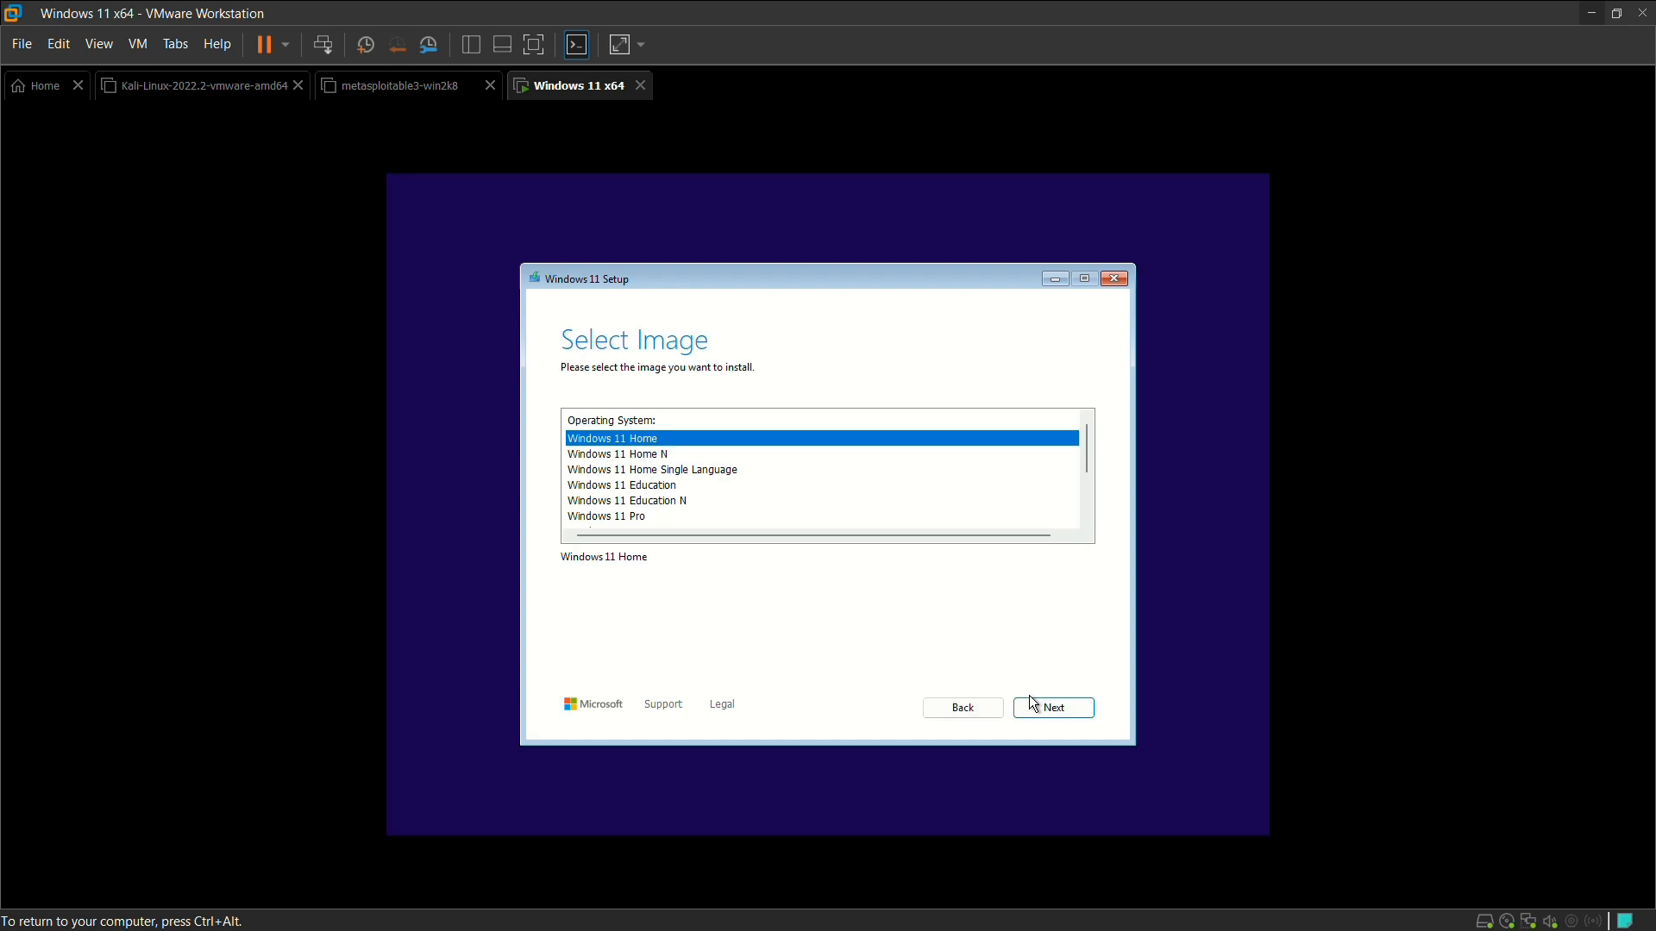
left_click(643, 519)
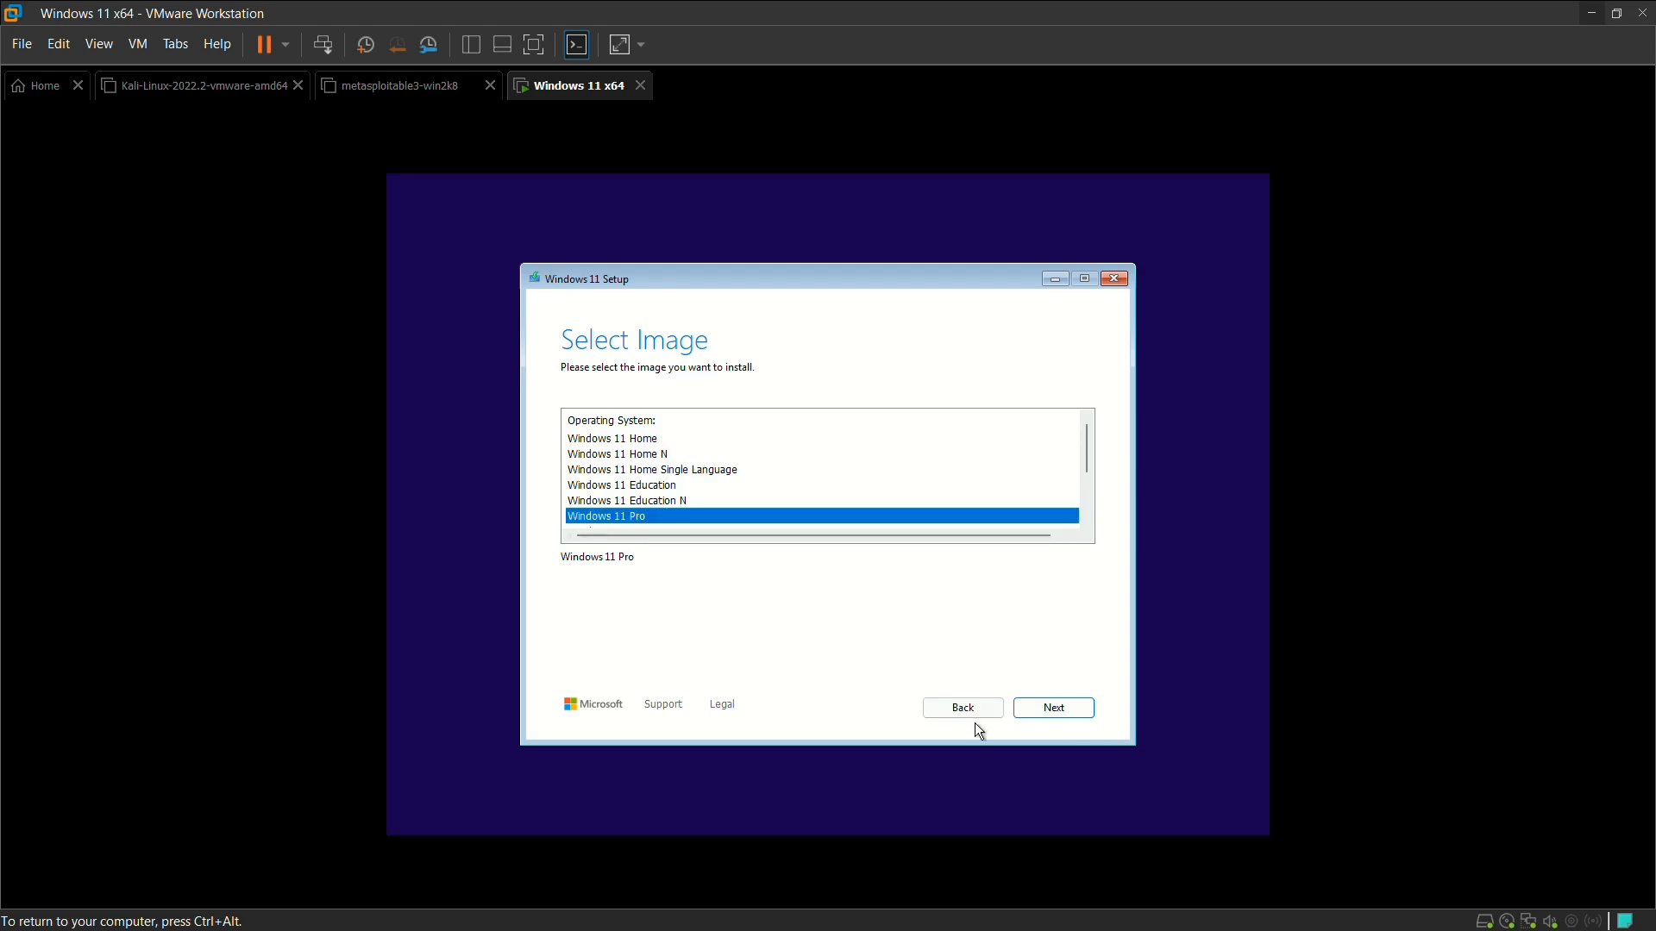
left_click(1038, 709)
- Accept the license terms, choose Disk 0's unallocated space, and start installing Windows 11 Pro
scroll(736, 566, "down", 5)
left_click(1024, 701)
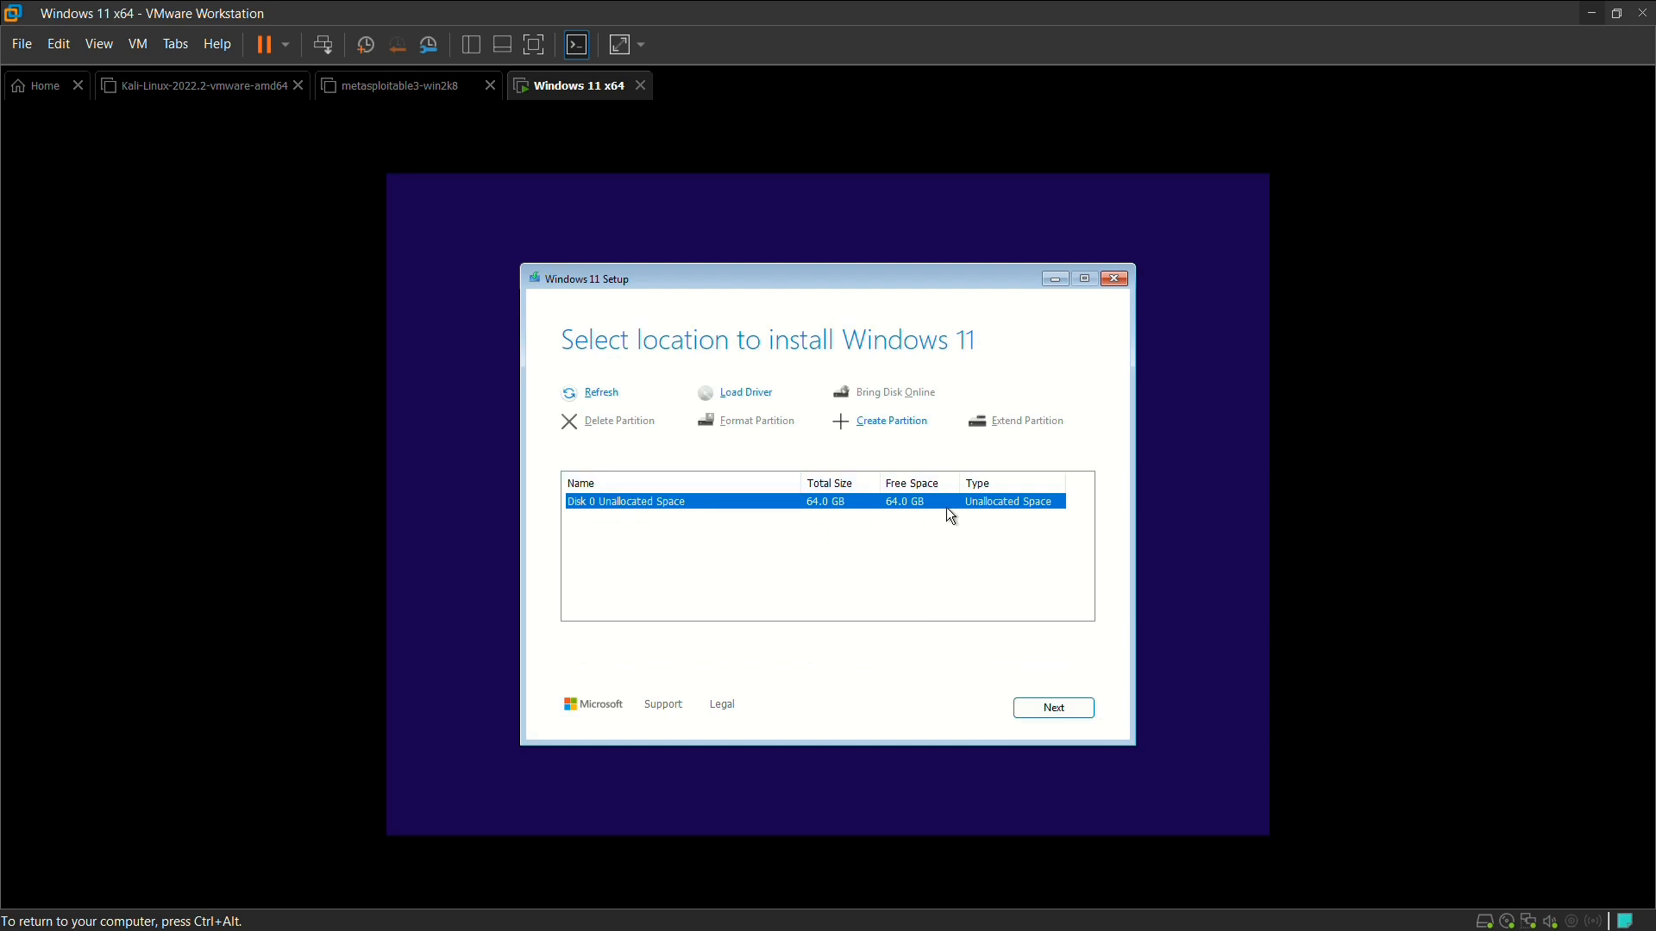
left_click(1053, 707)
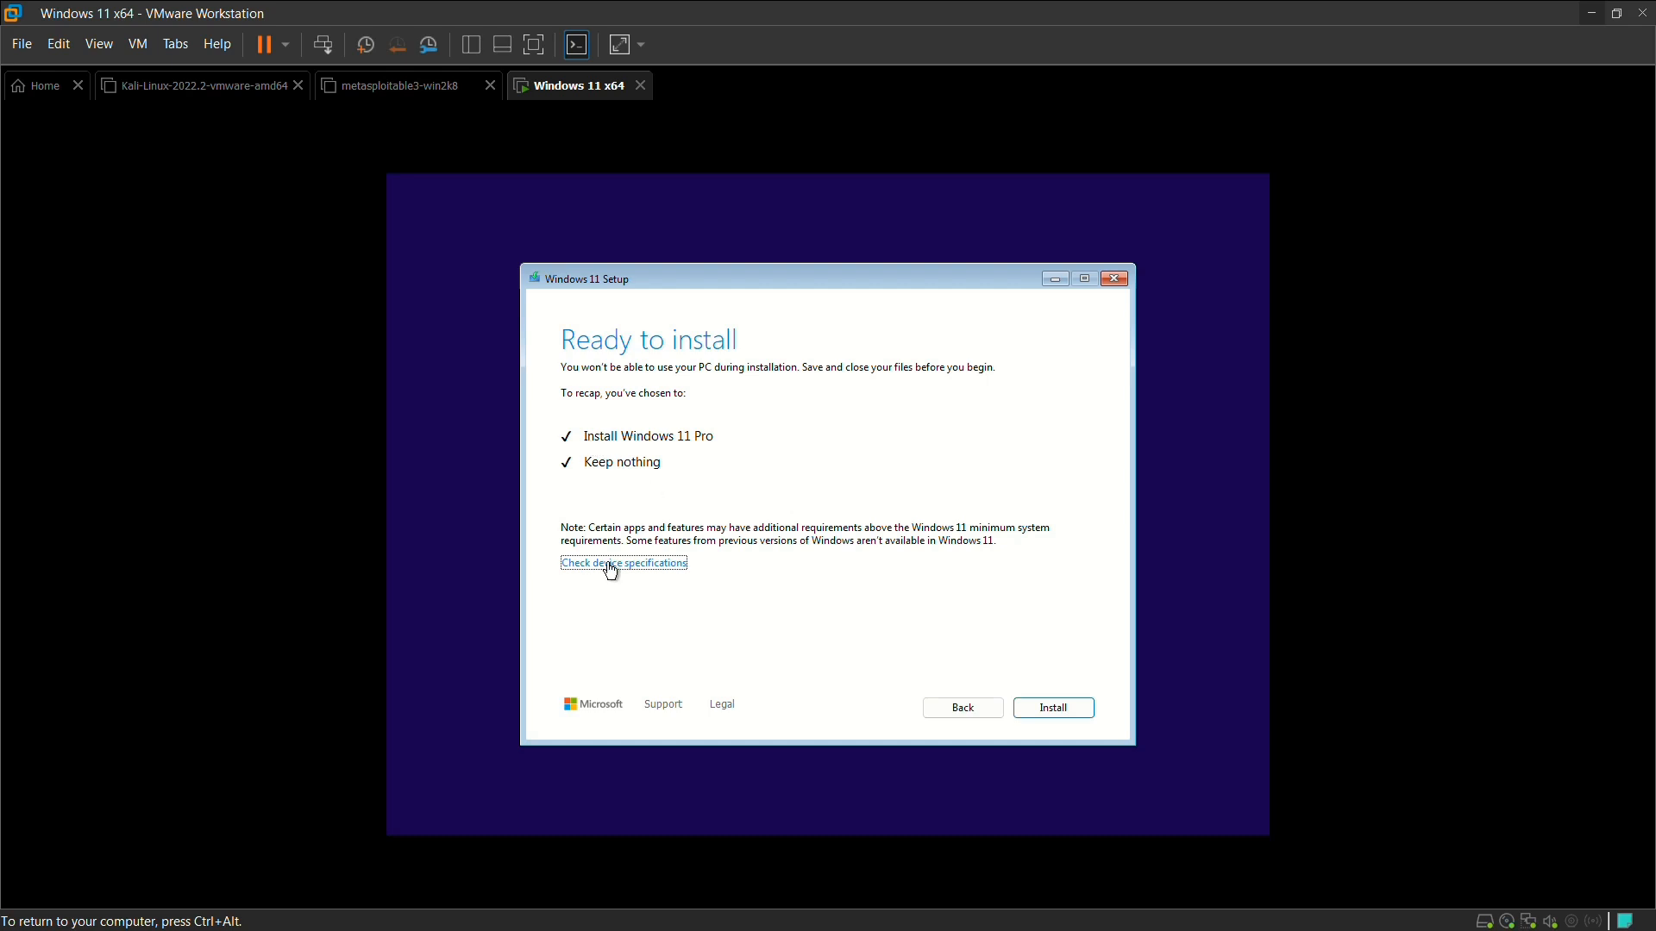
left_click(1042, 707)
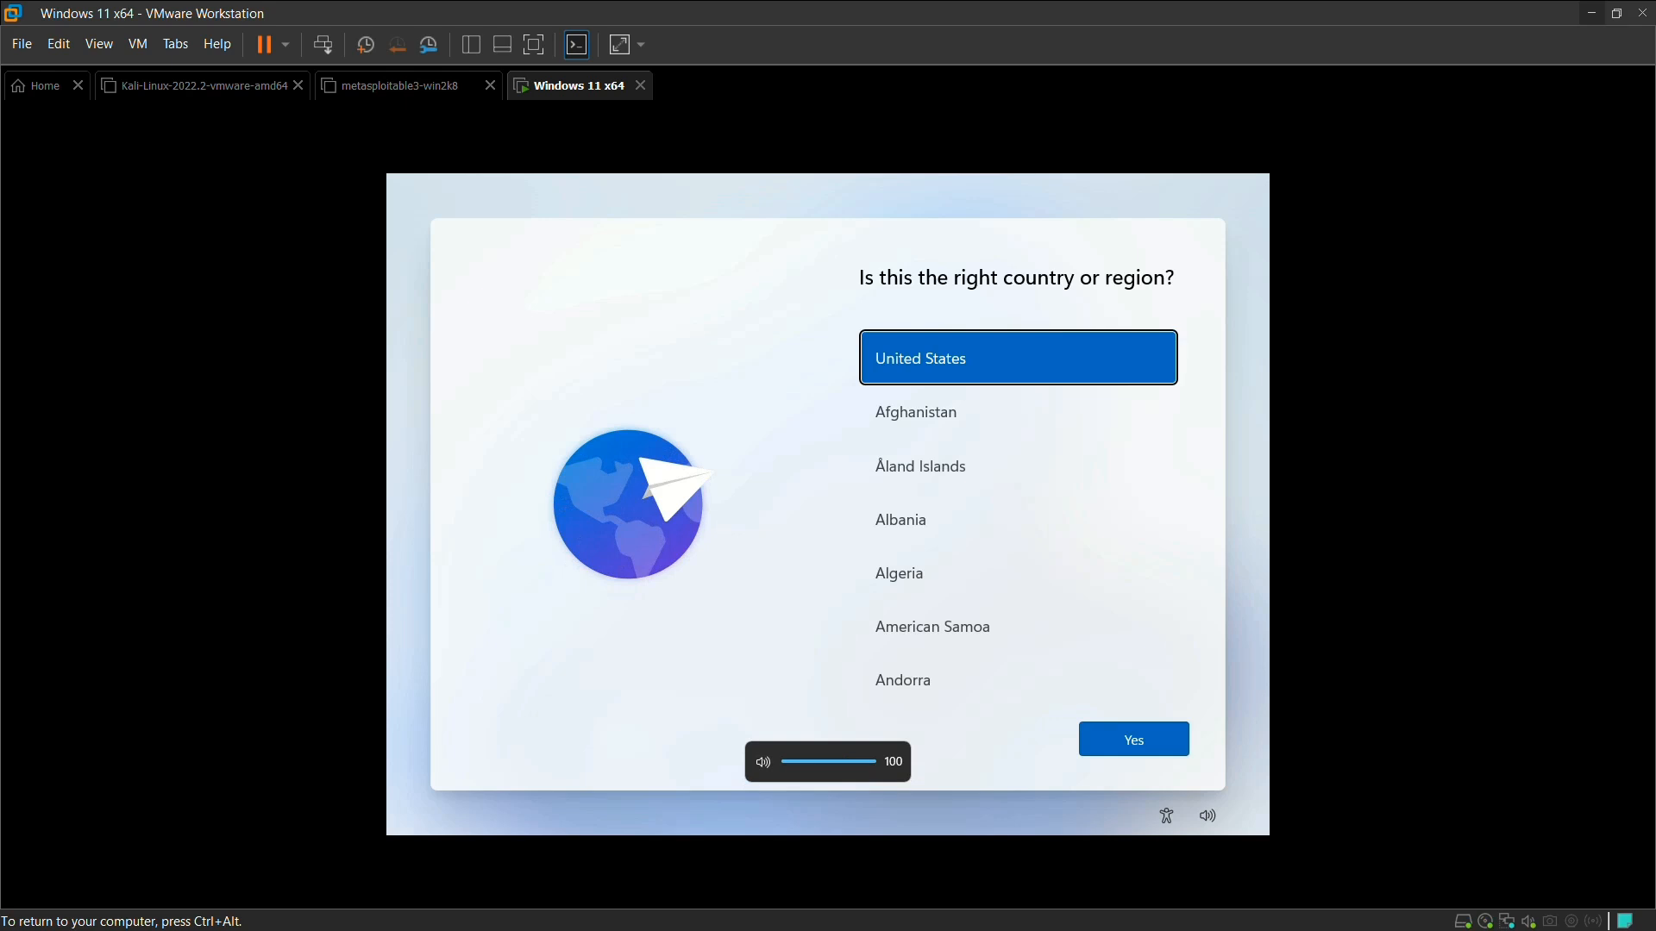
- Confirm United States as the region, pick the English (India) keyboard layout, and skip a second layout
left_click(1114, 739)
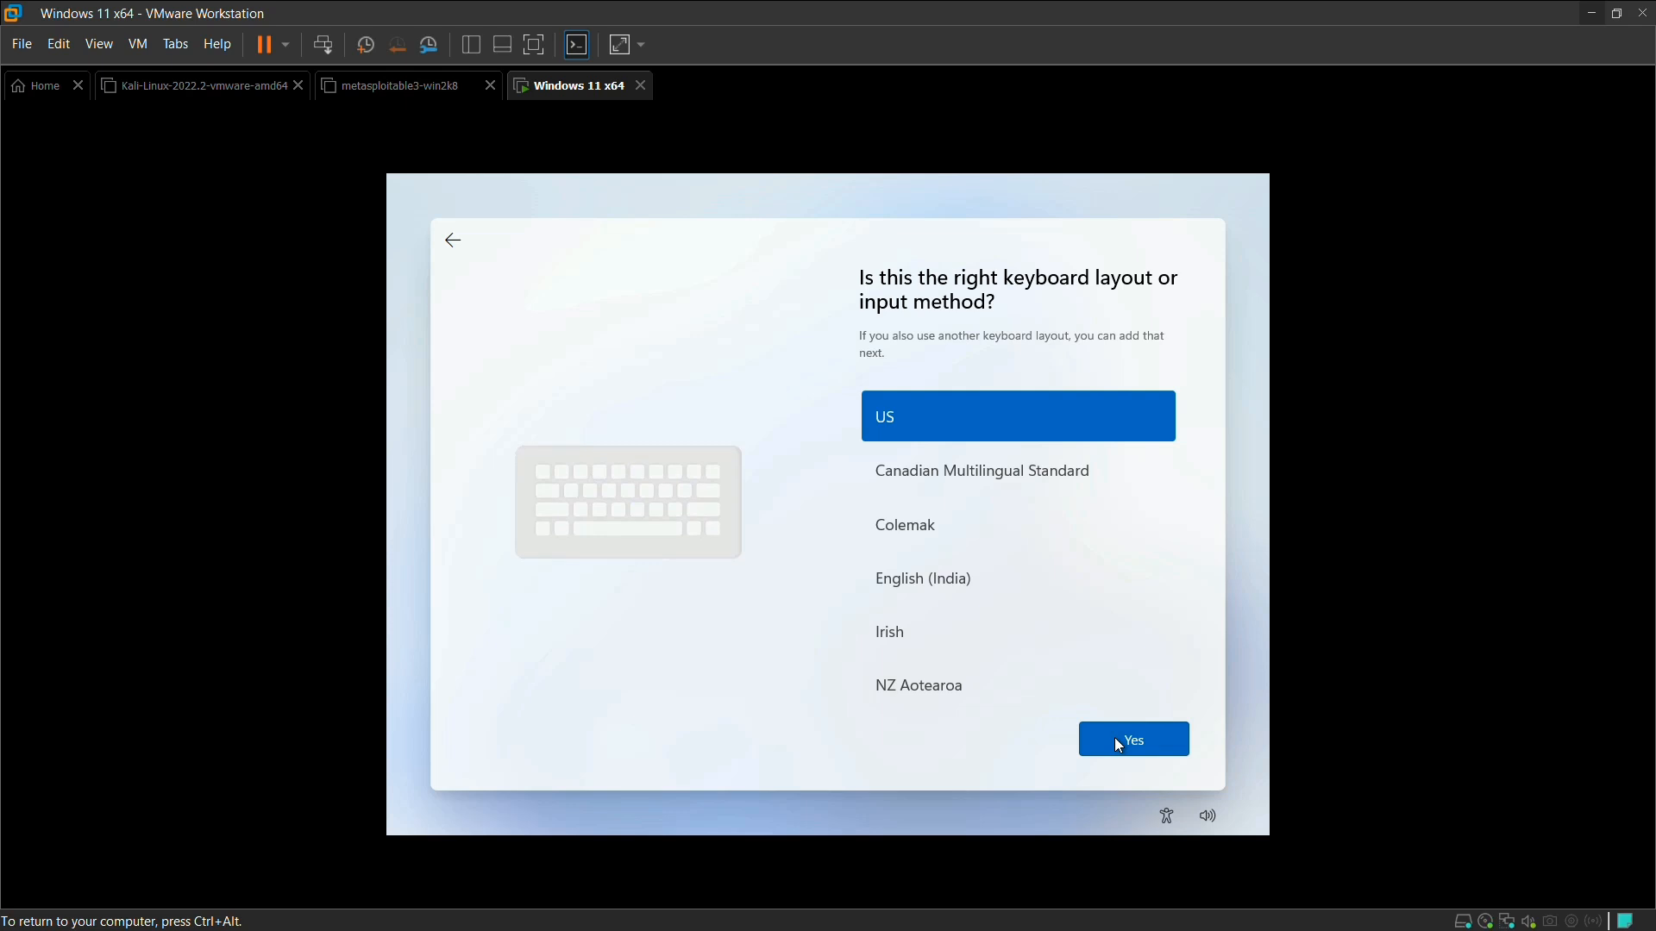
left_click(923, 579)
left_click(1112, 742)
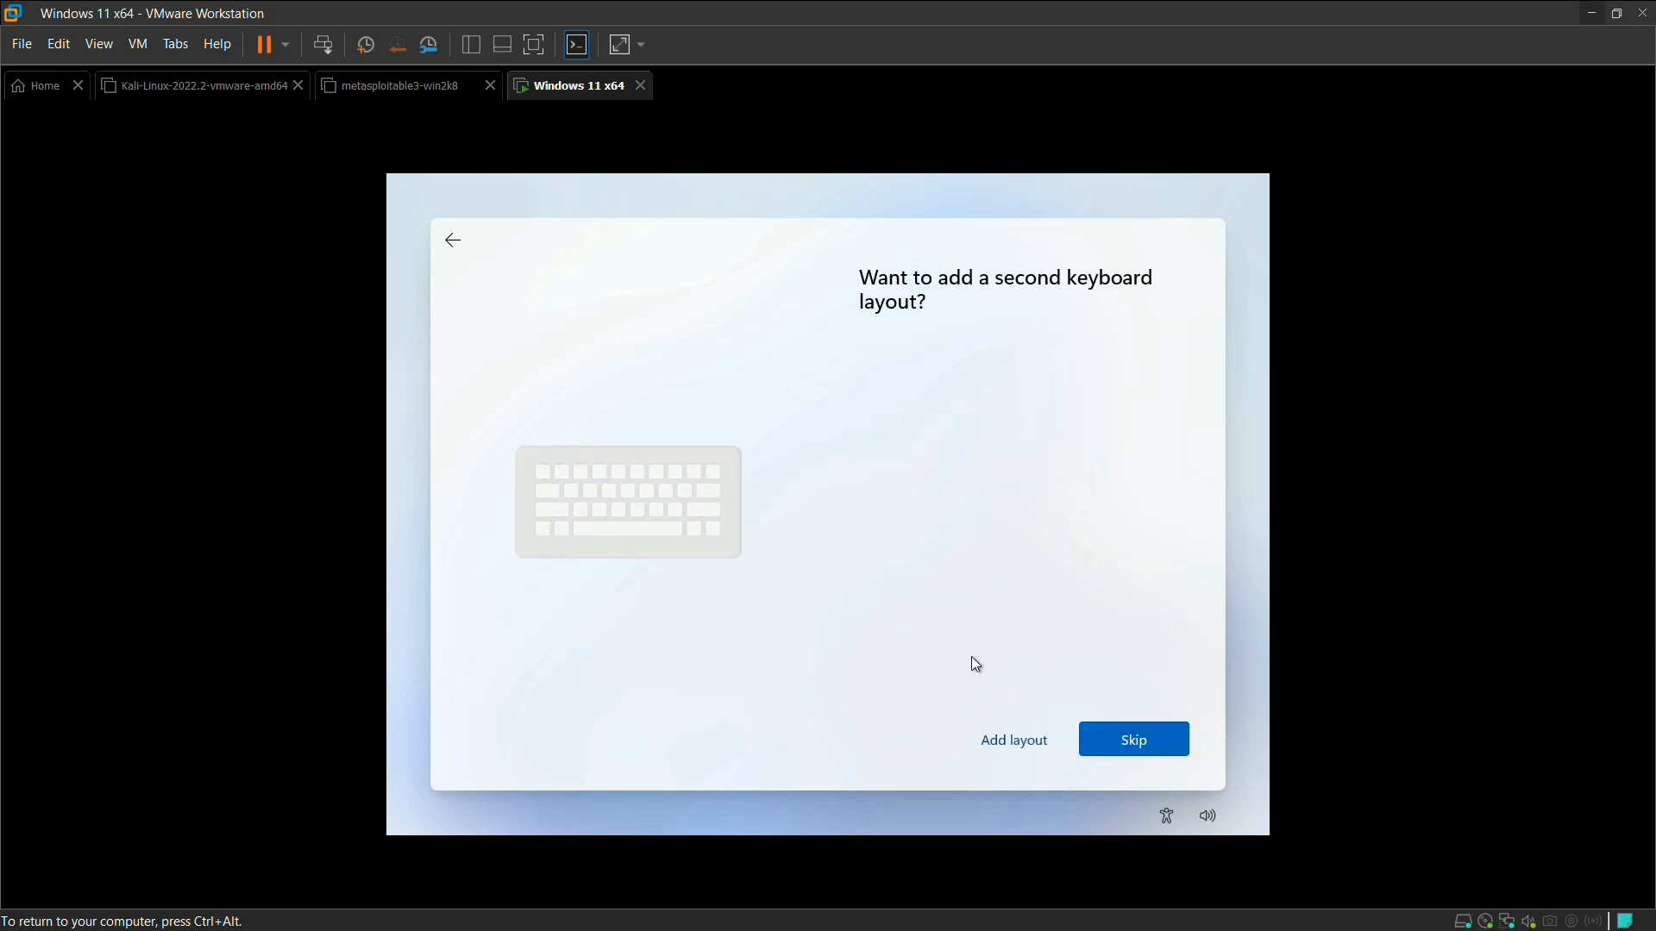
left_click(1116, 747)
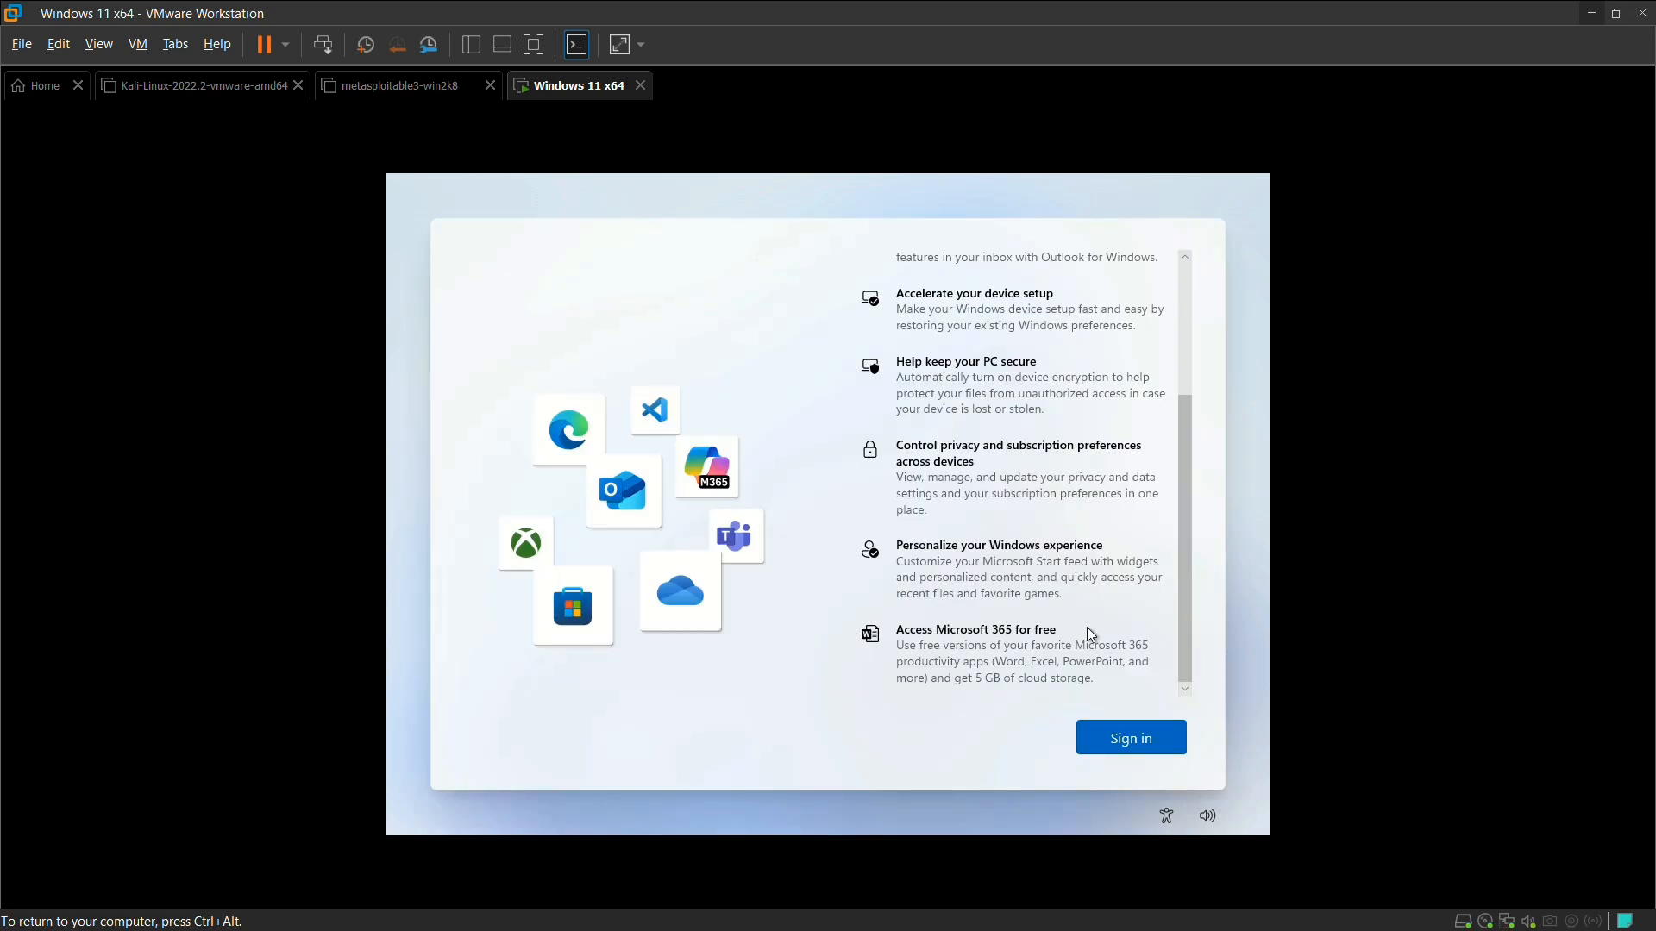
- Start creating a new Microsoft account and enter the account's e-mail address
left_click(1147, 739)
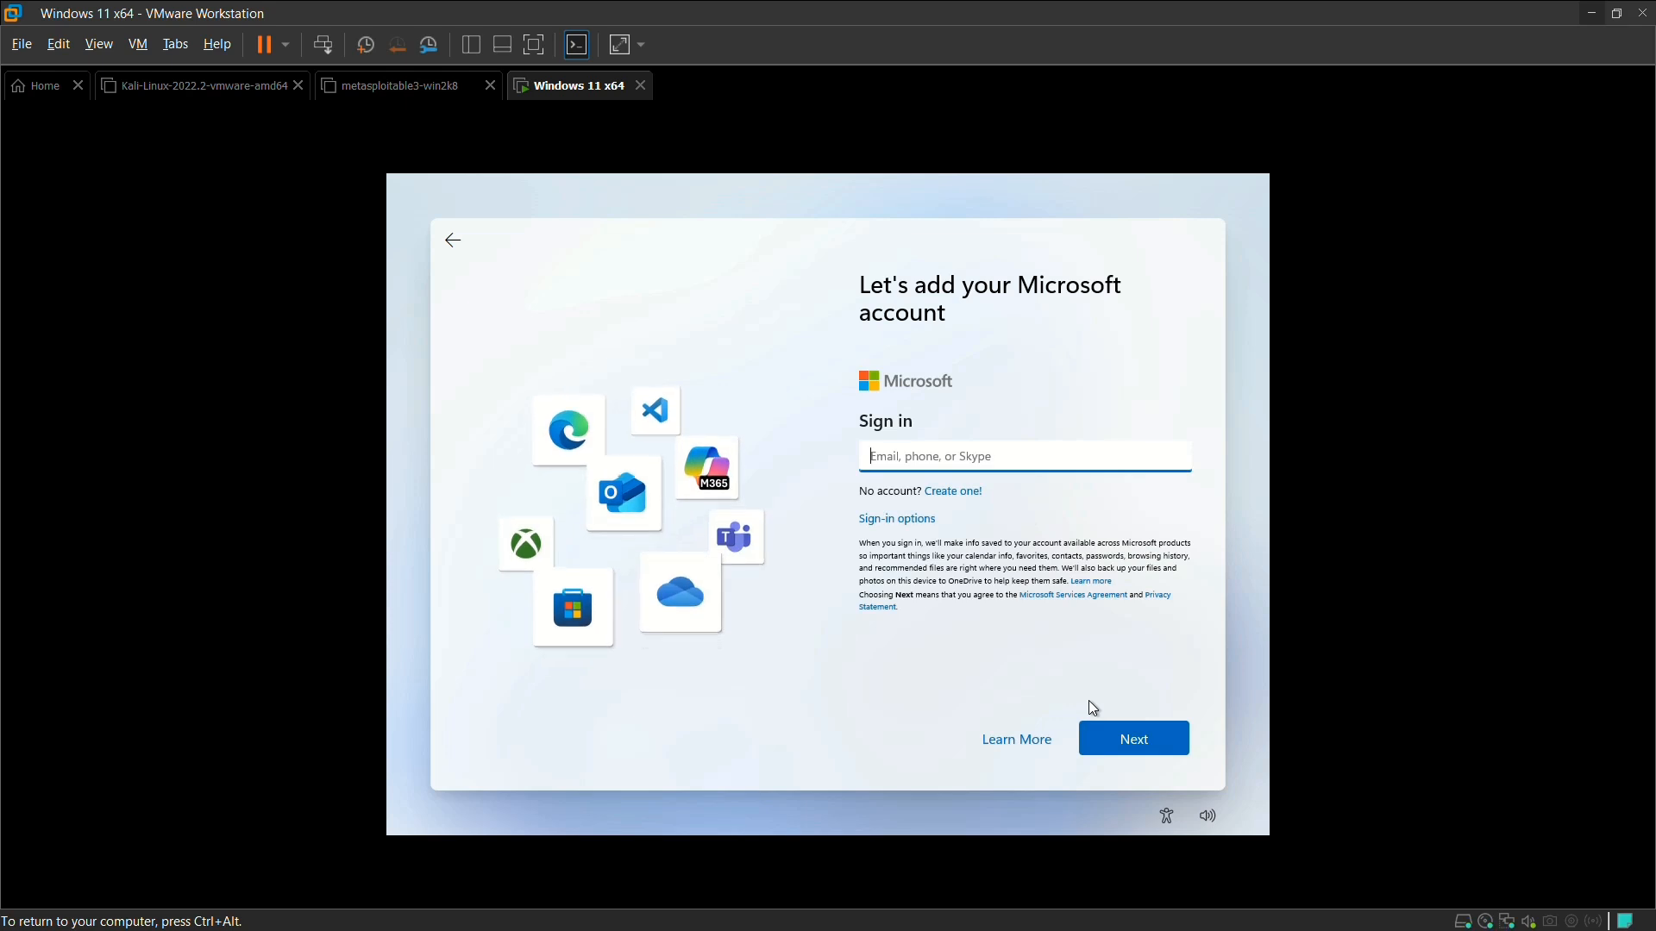
left_click(954, 493)
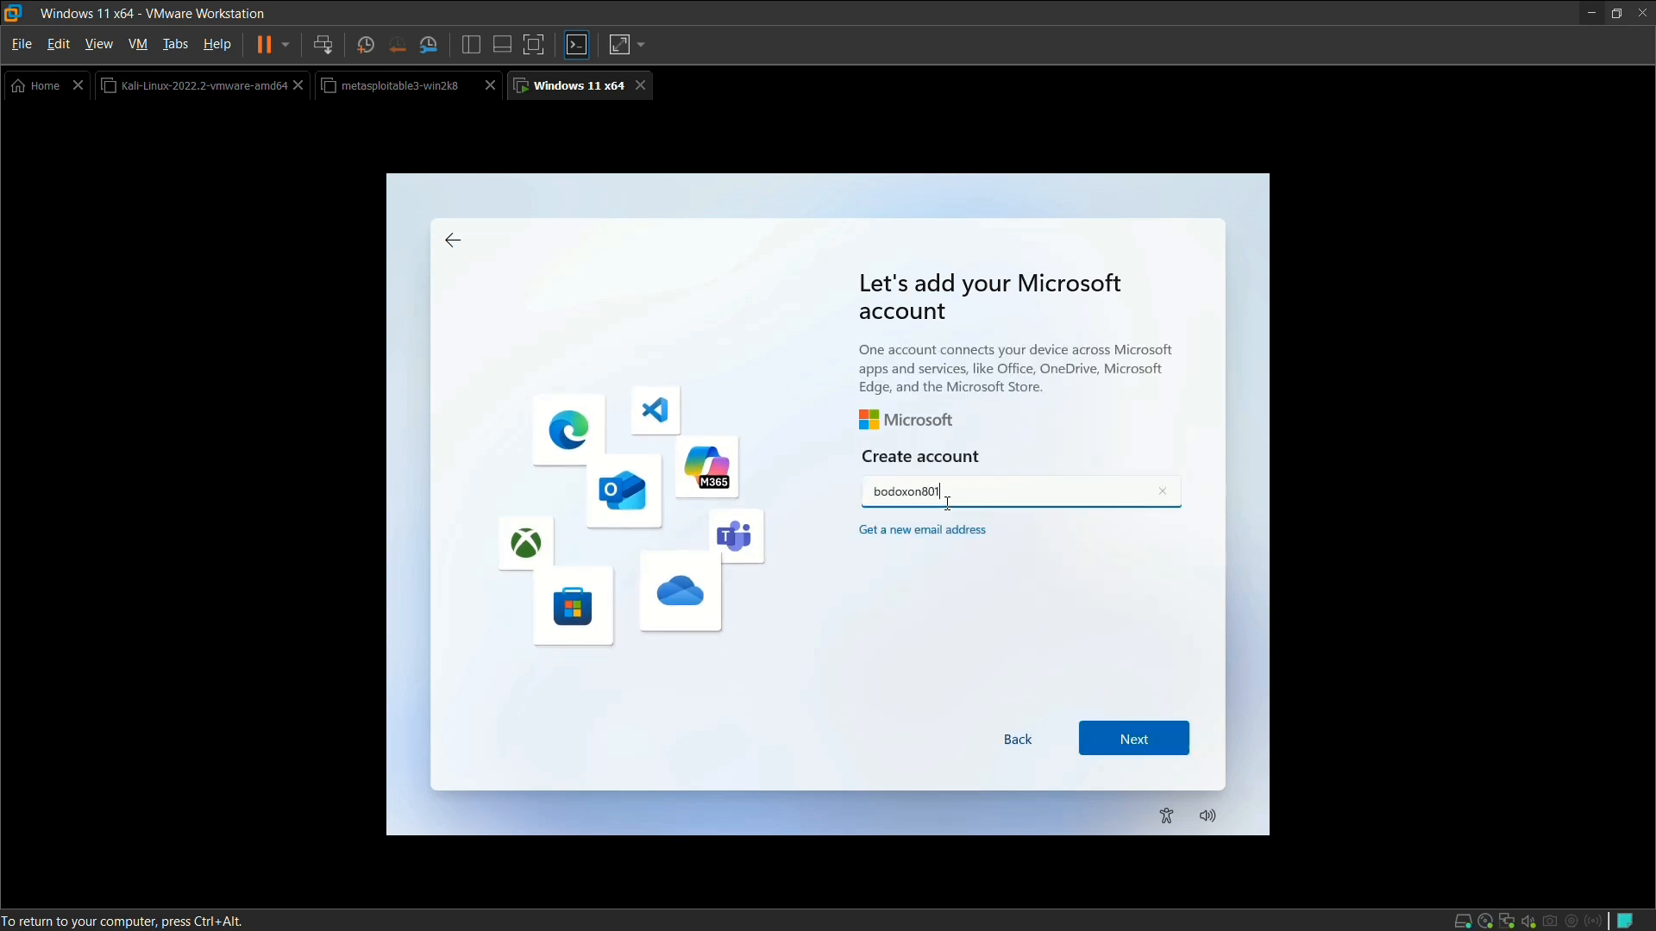
- Set the new Microsoft account's password
left_click(1111, 757)
type("********")
key("Return")
- Fill in the account's first and last name
type("asd")
left_click(959, 596)
type("asd")
key("Return")
- Enter the account's country and date of birth
left_click(935, 651)
left_click(922, 673)
left_click(1026, 651)
left_click(1065, 587)
key("Tab")
type("2000")
key("Return")
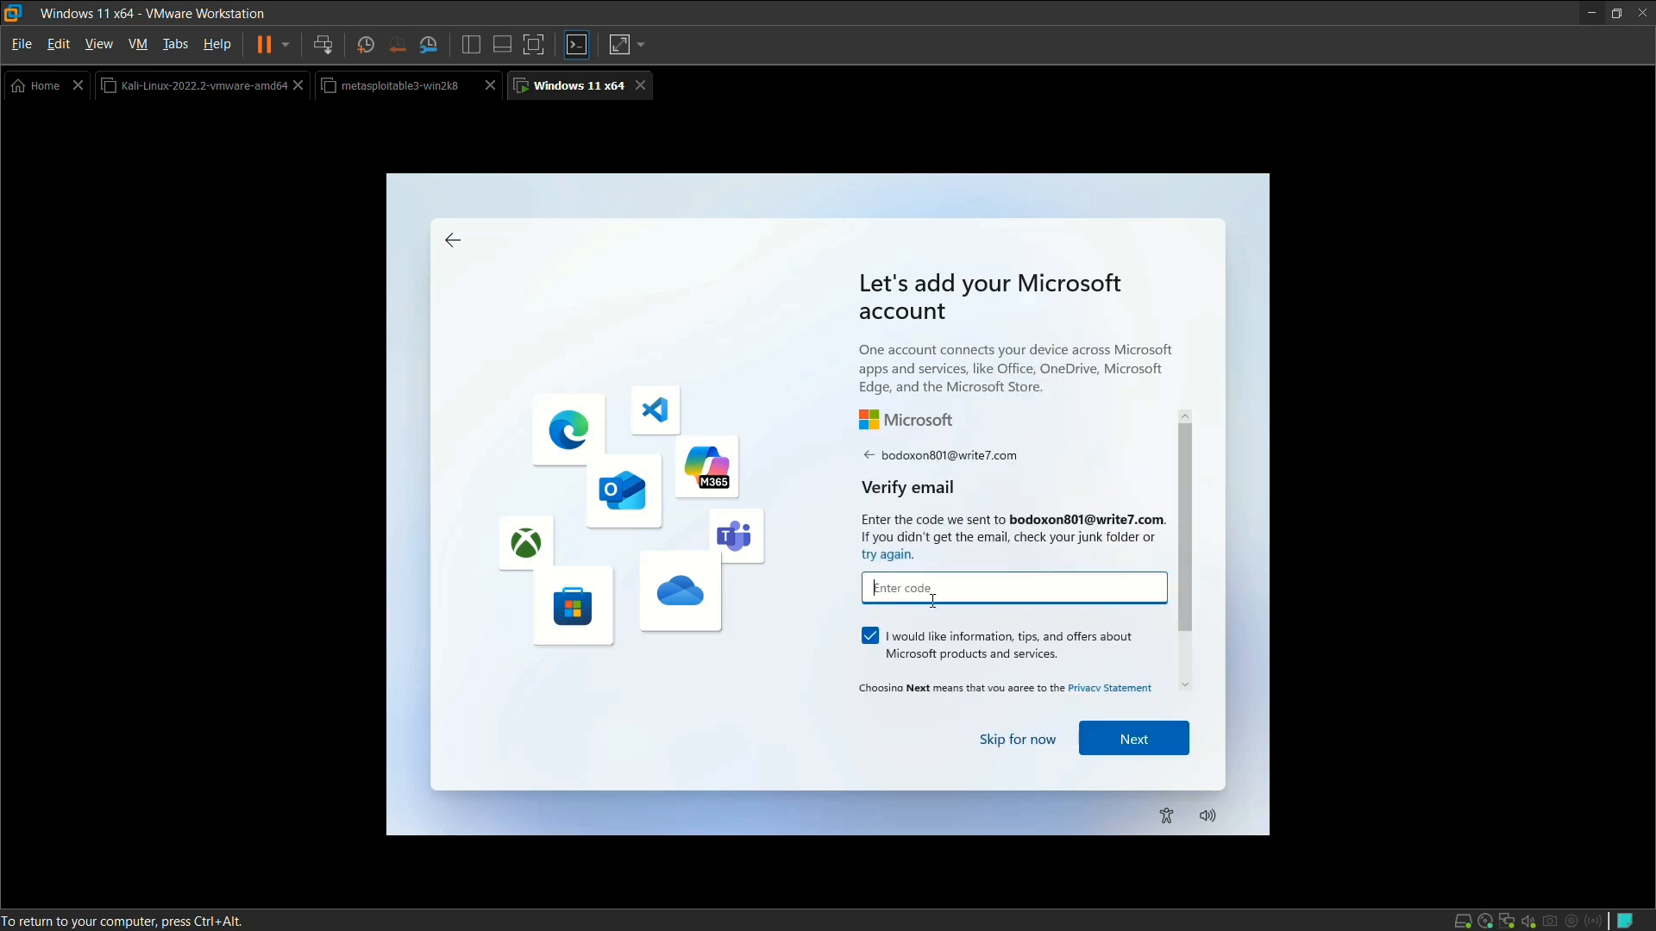
- Enter the e-mail verification code sent to the new account and continue
left_click(1111, 749)
left_click(971, 579)
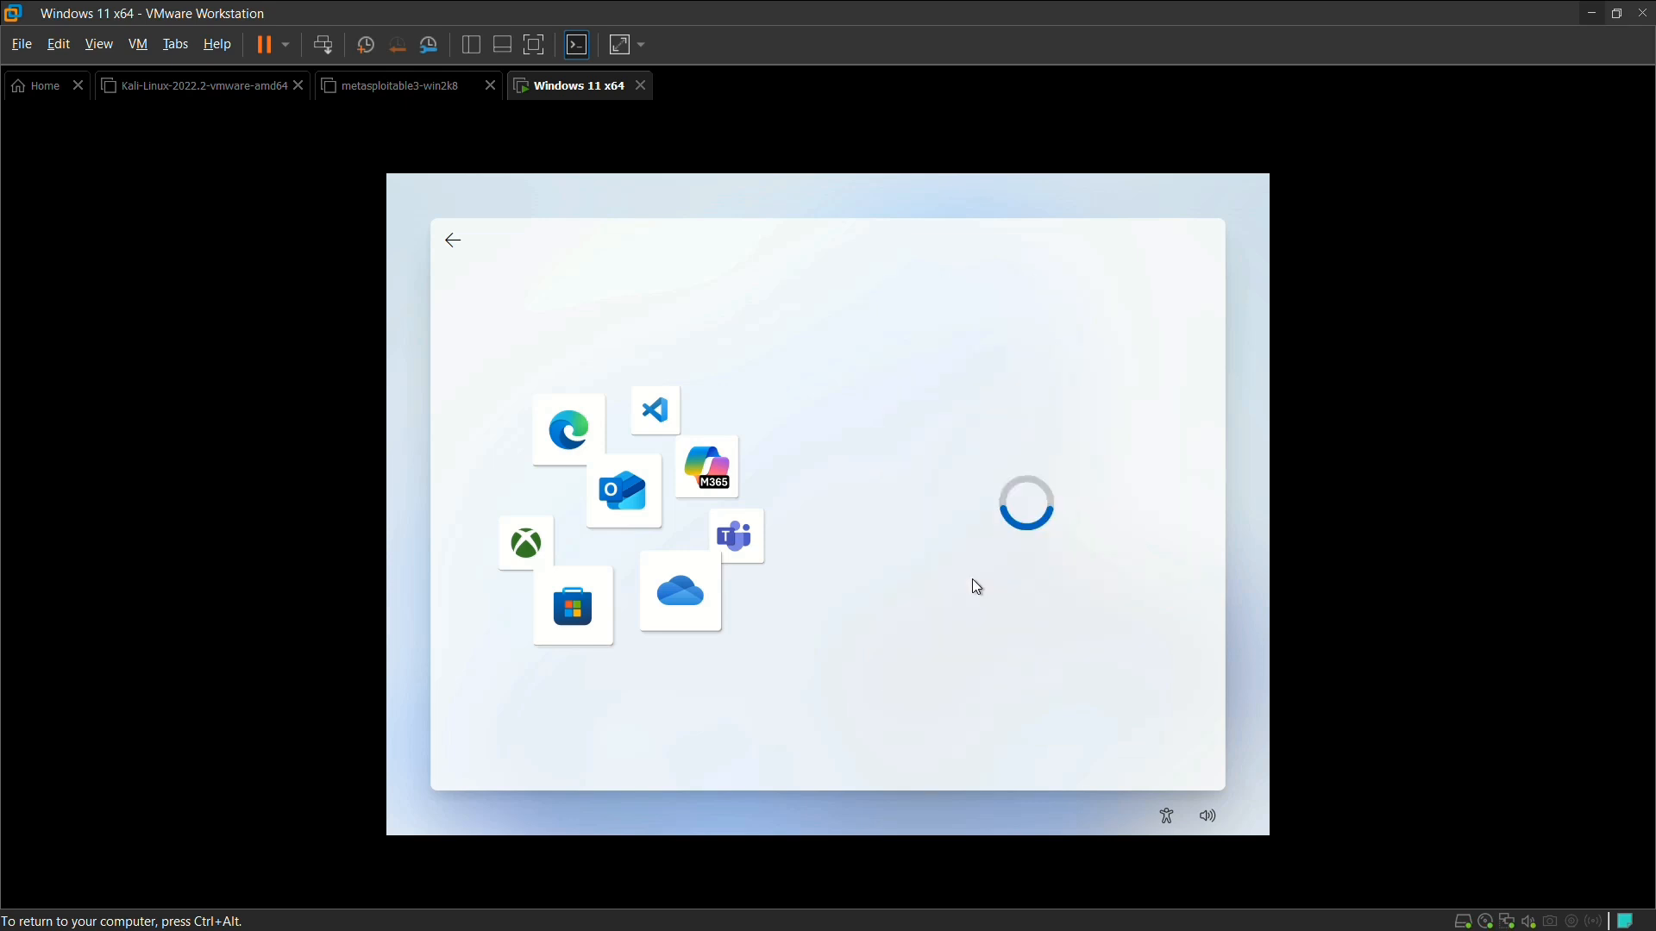
- Enter and confirm the requested security codes on the following sign-in setup screens
left_click(1104, 740)
left_click(938, 496)
key("Return")
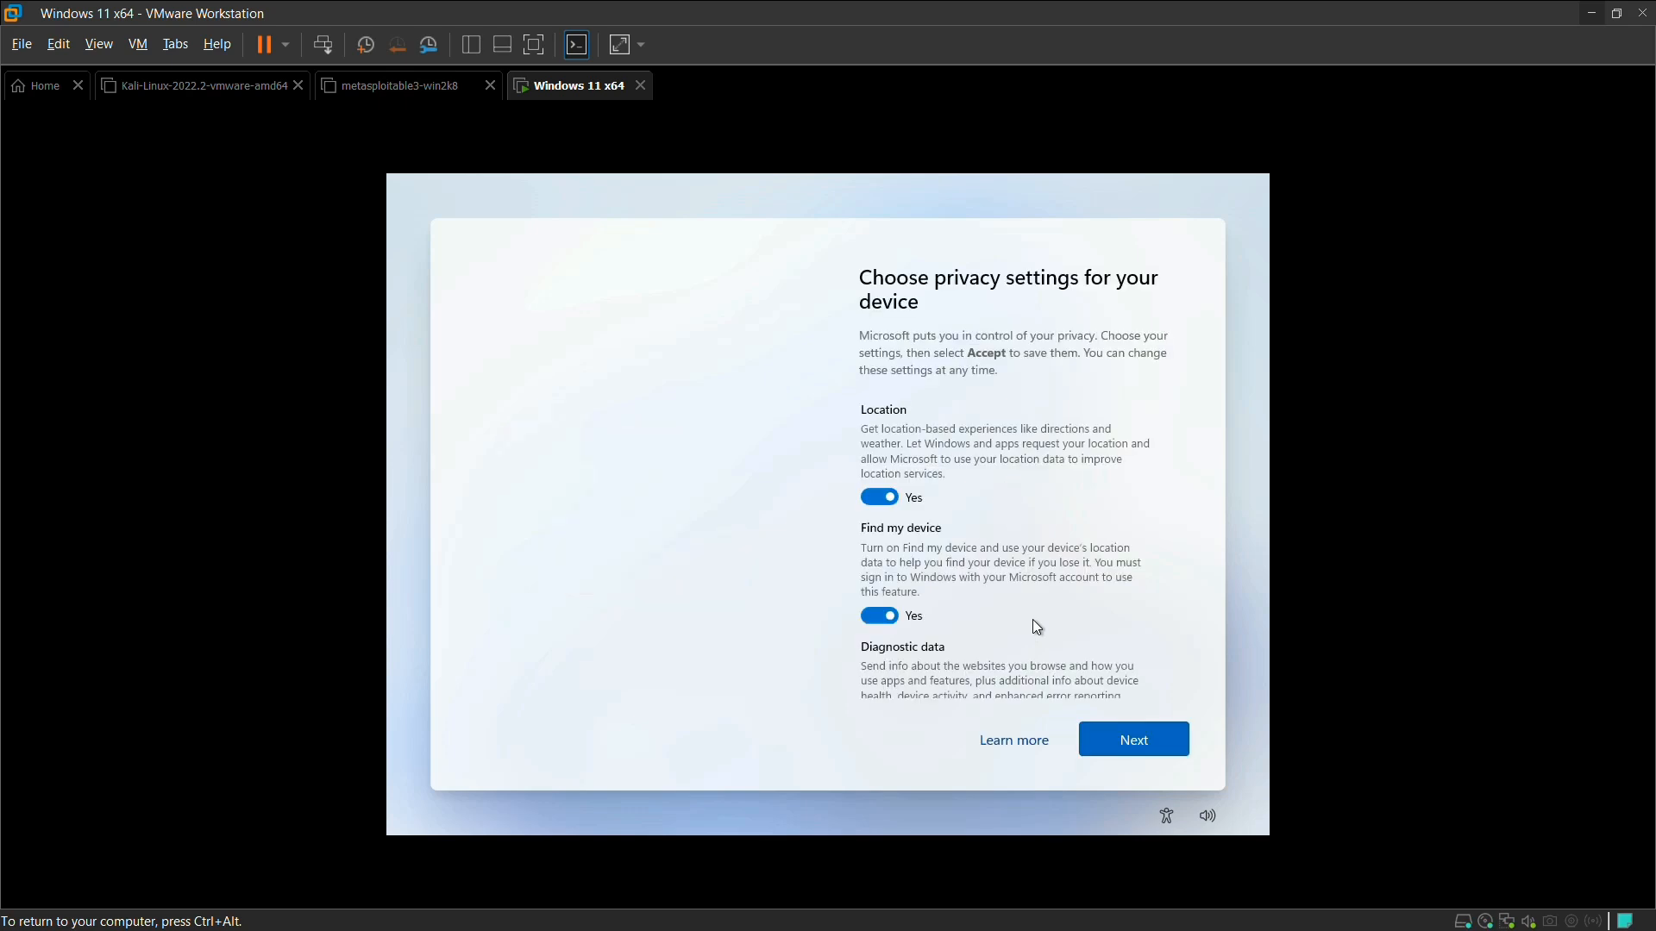
- Turn off all privacy options, including location, Find my device, diagnostic data, inking and tailored experiences, and accept
left_click(880, 498)
left_click(879, 605)
scroll(881, 609, "down", 1)
left_click(885, 614)
scroll(892, 613, "down", 1)
left_click(887, 622)
scroll(878, 614, "down", 2)
left_click(880, 615)
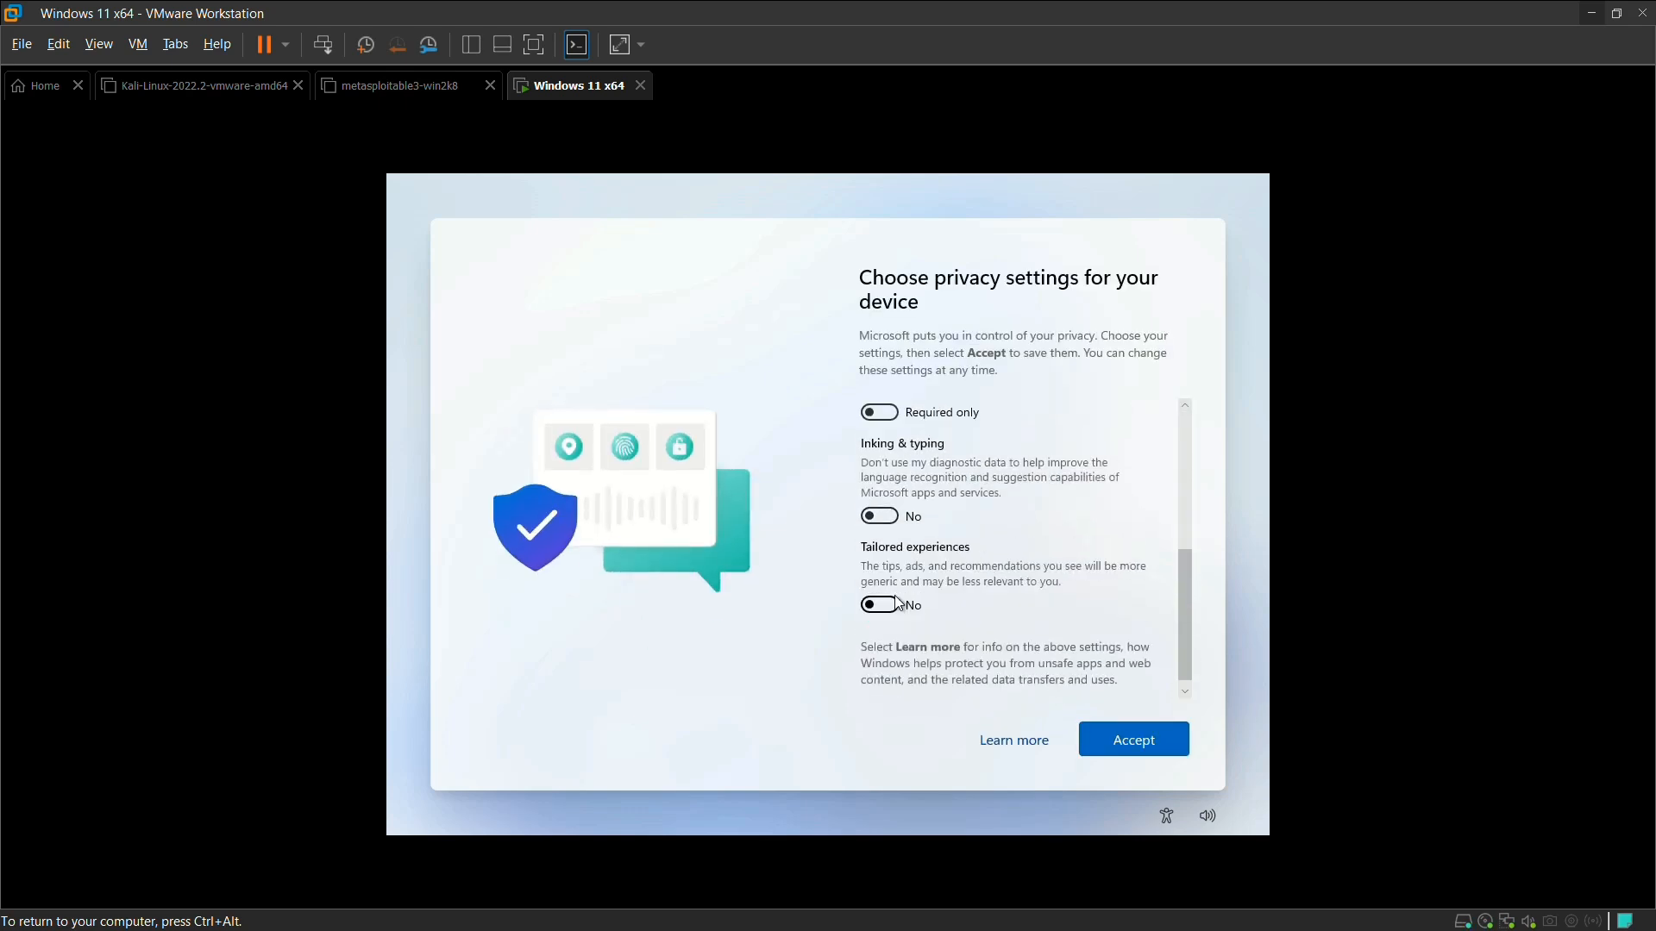
left_click(1108, 741)
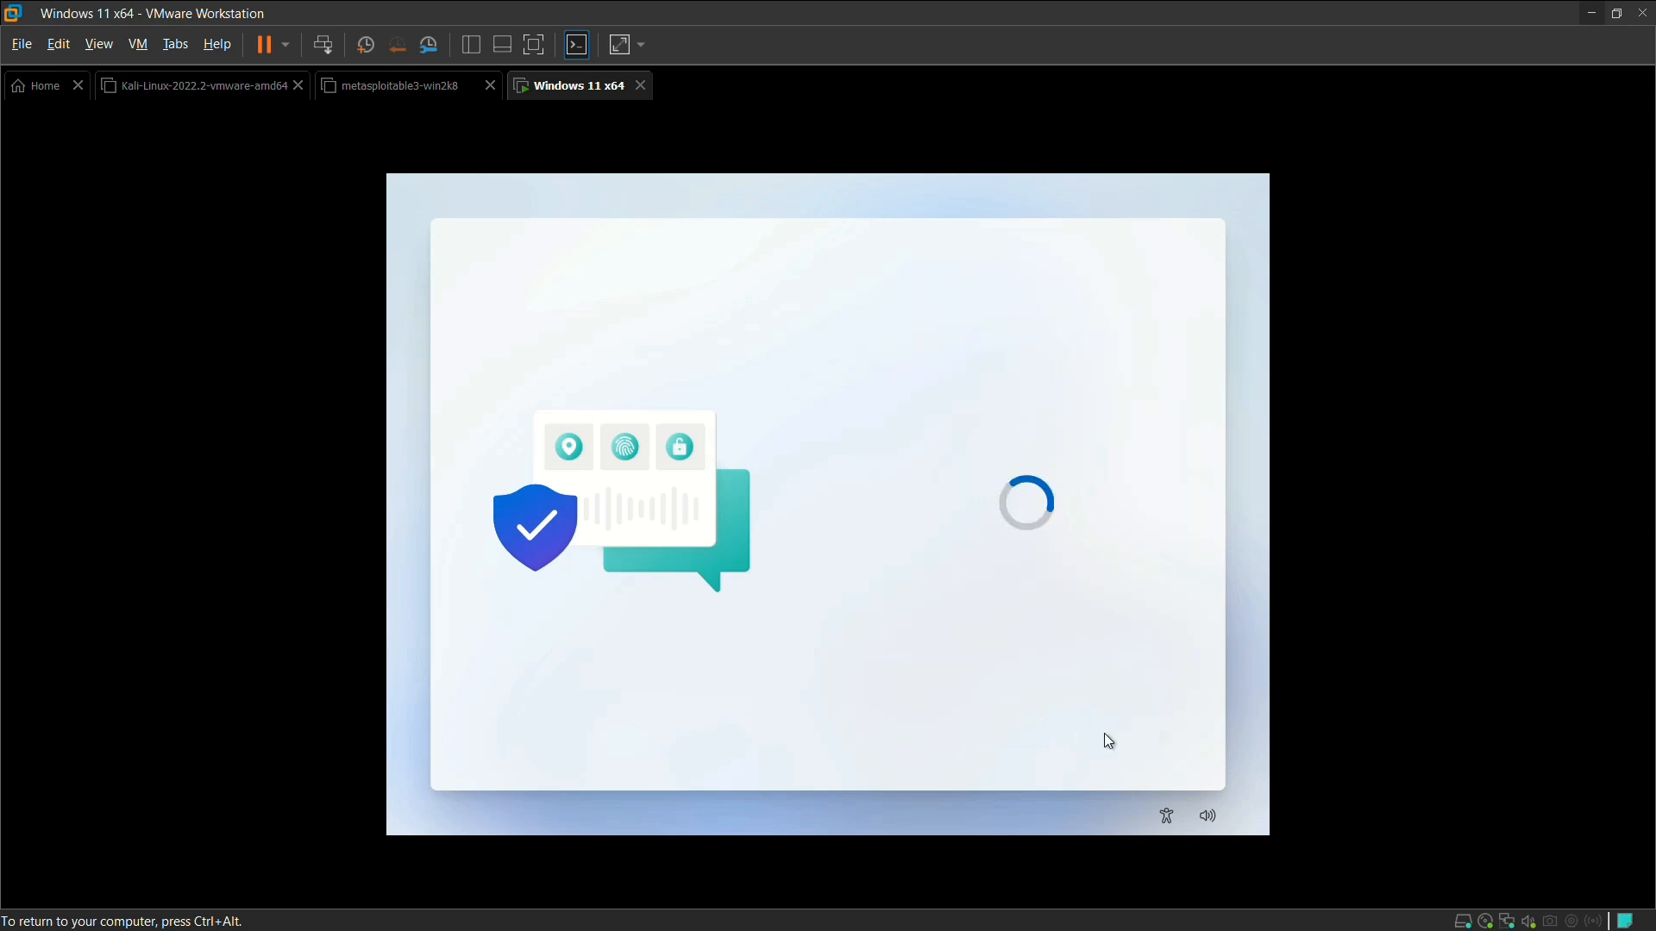
- Skip linking a phone and decline importing browsing data into Microsoft Edge
left_click(992, 507)
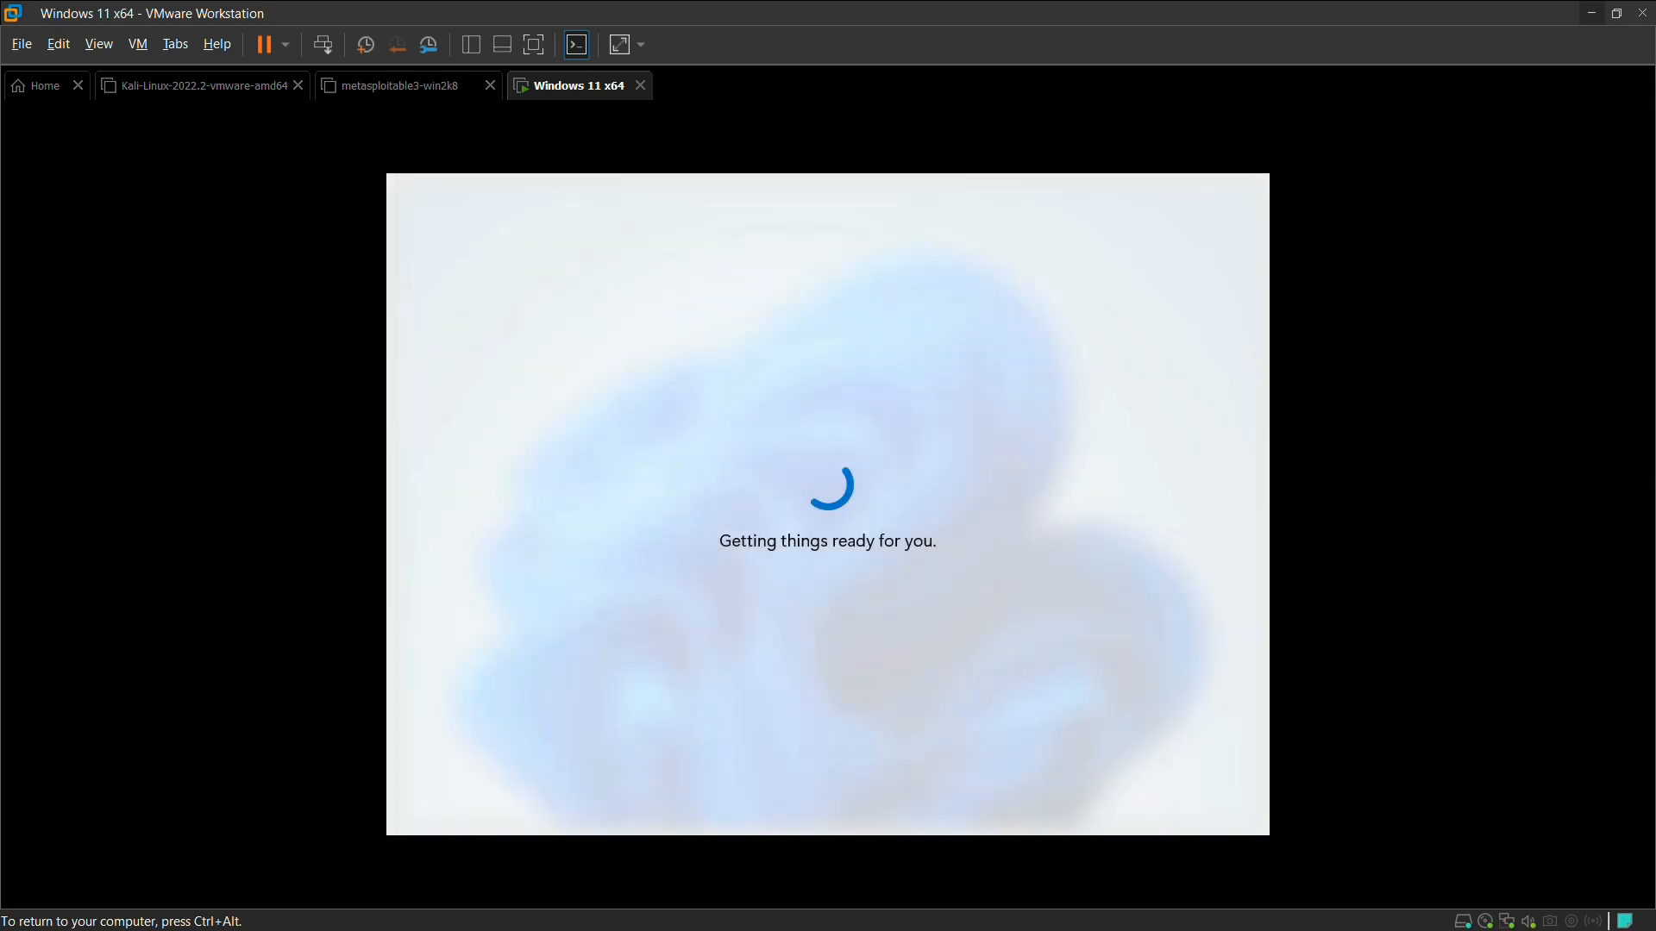
left_click(1014, 741)
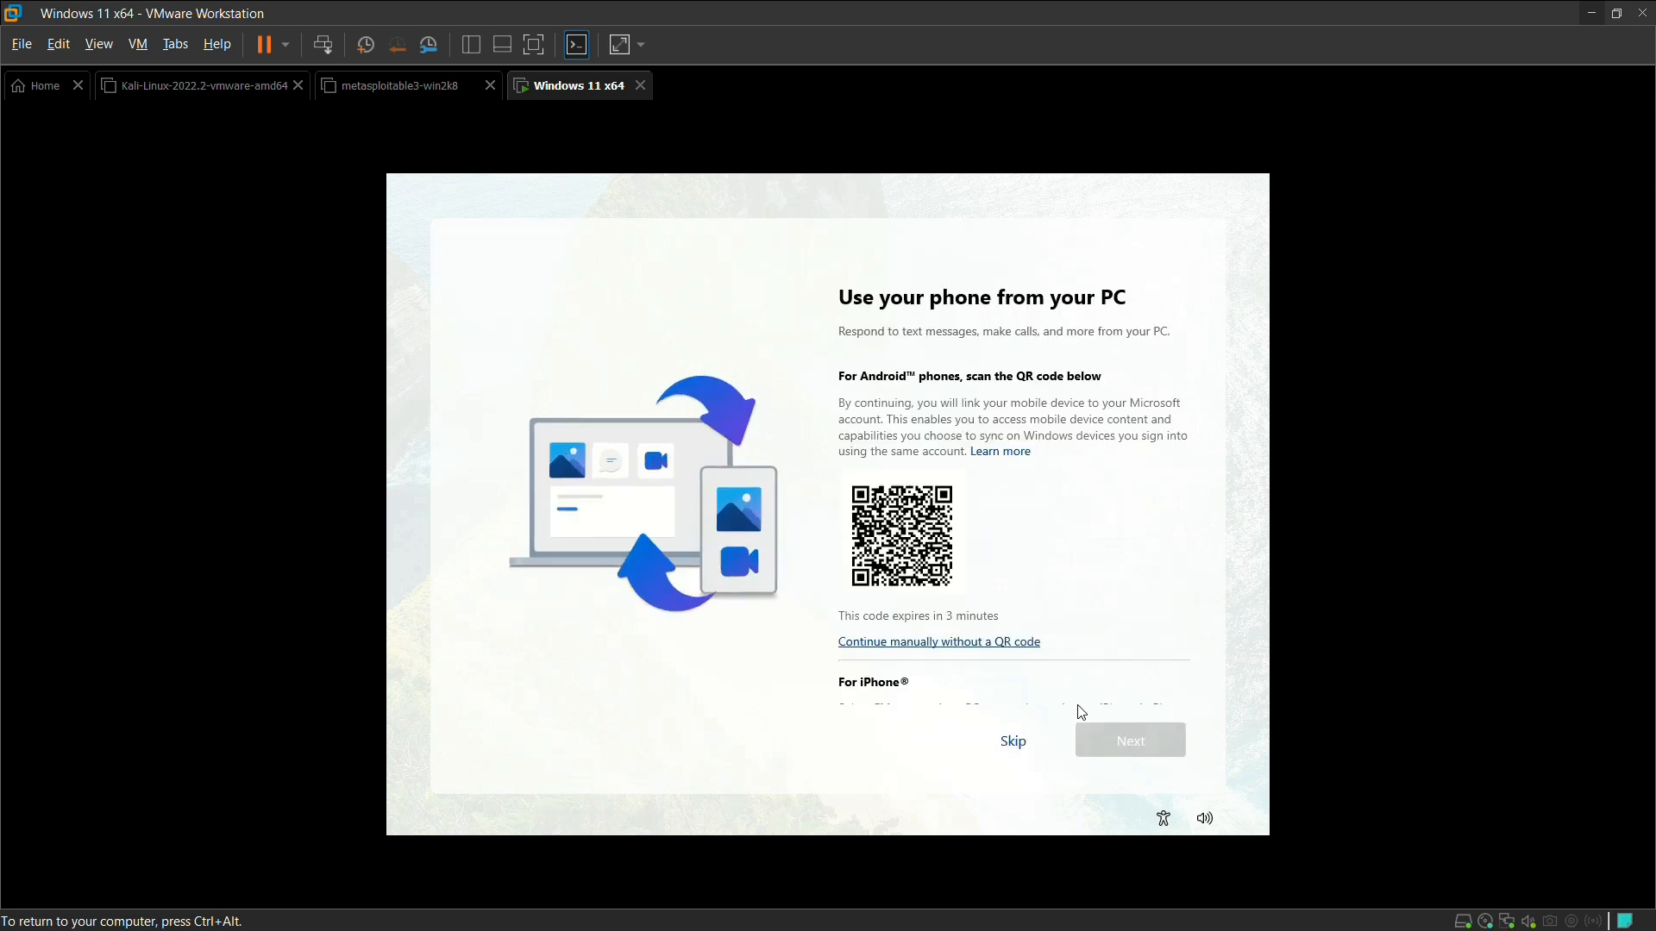
left_click(1011, 744)
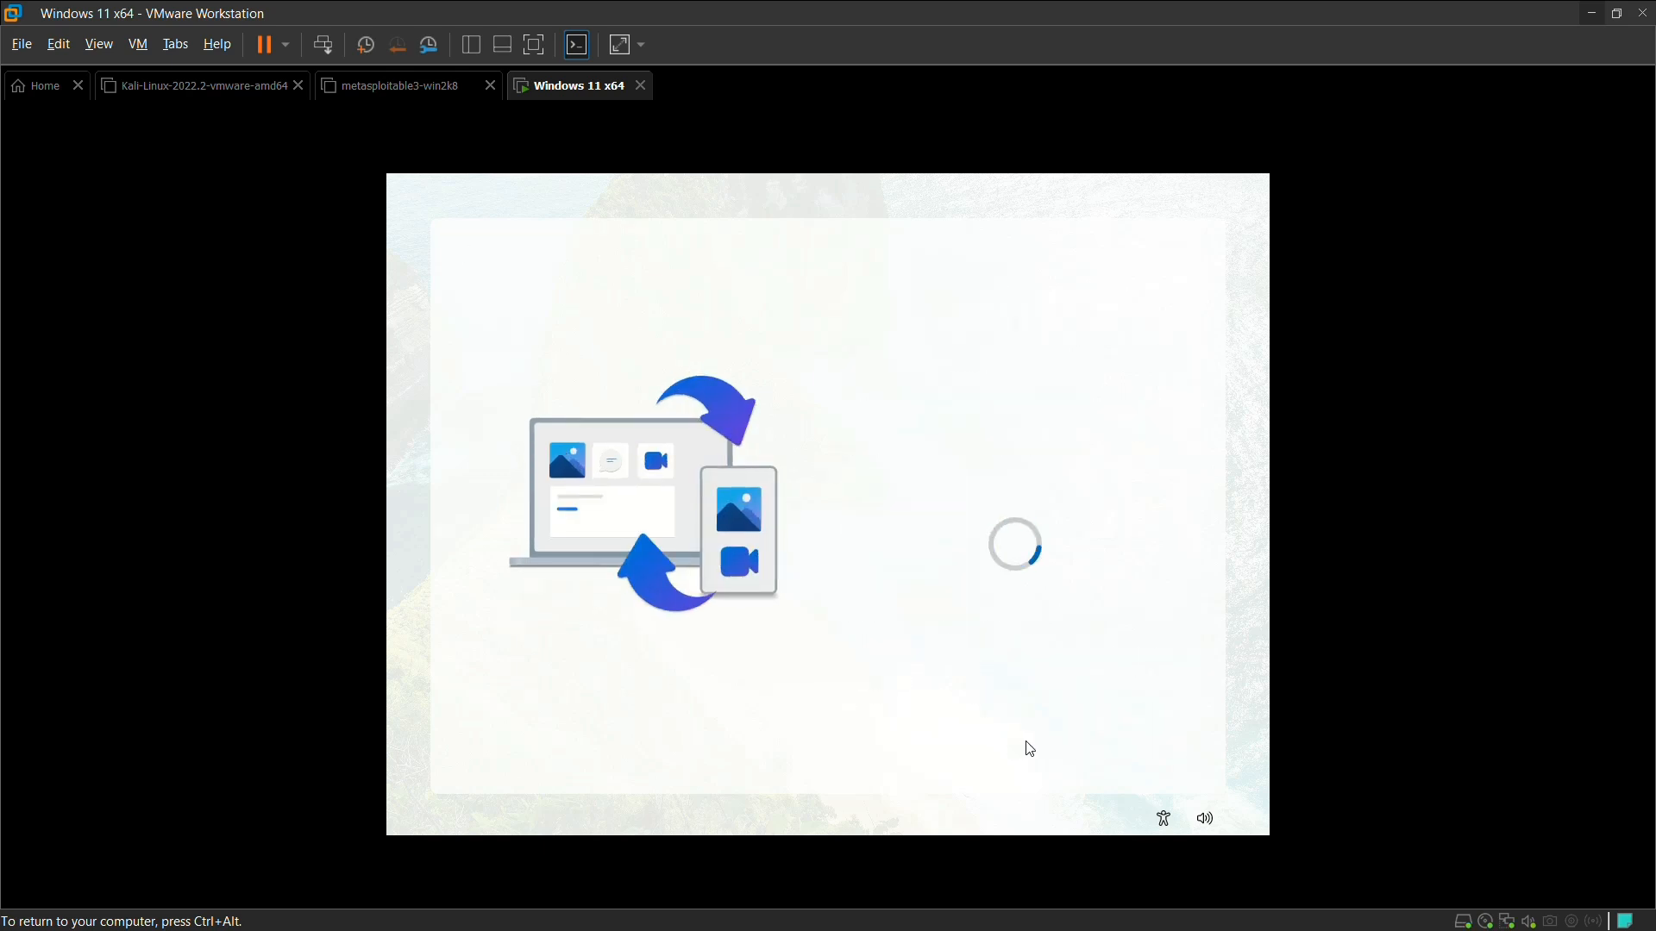
left_click(1029, 748)
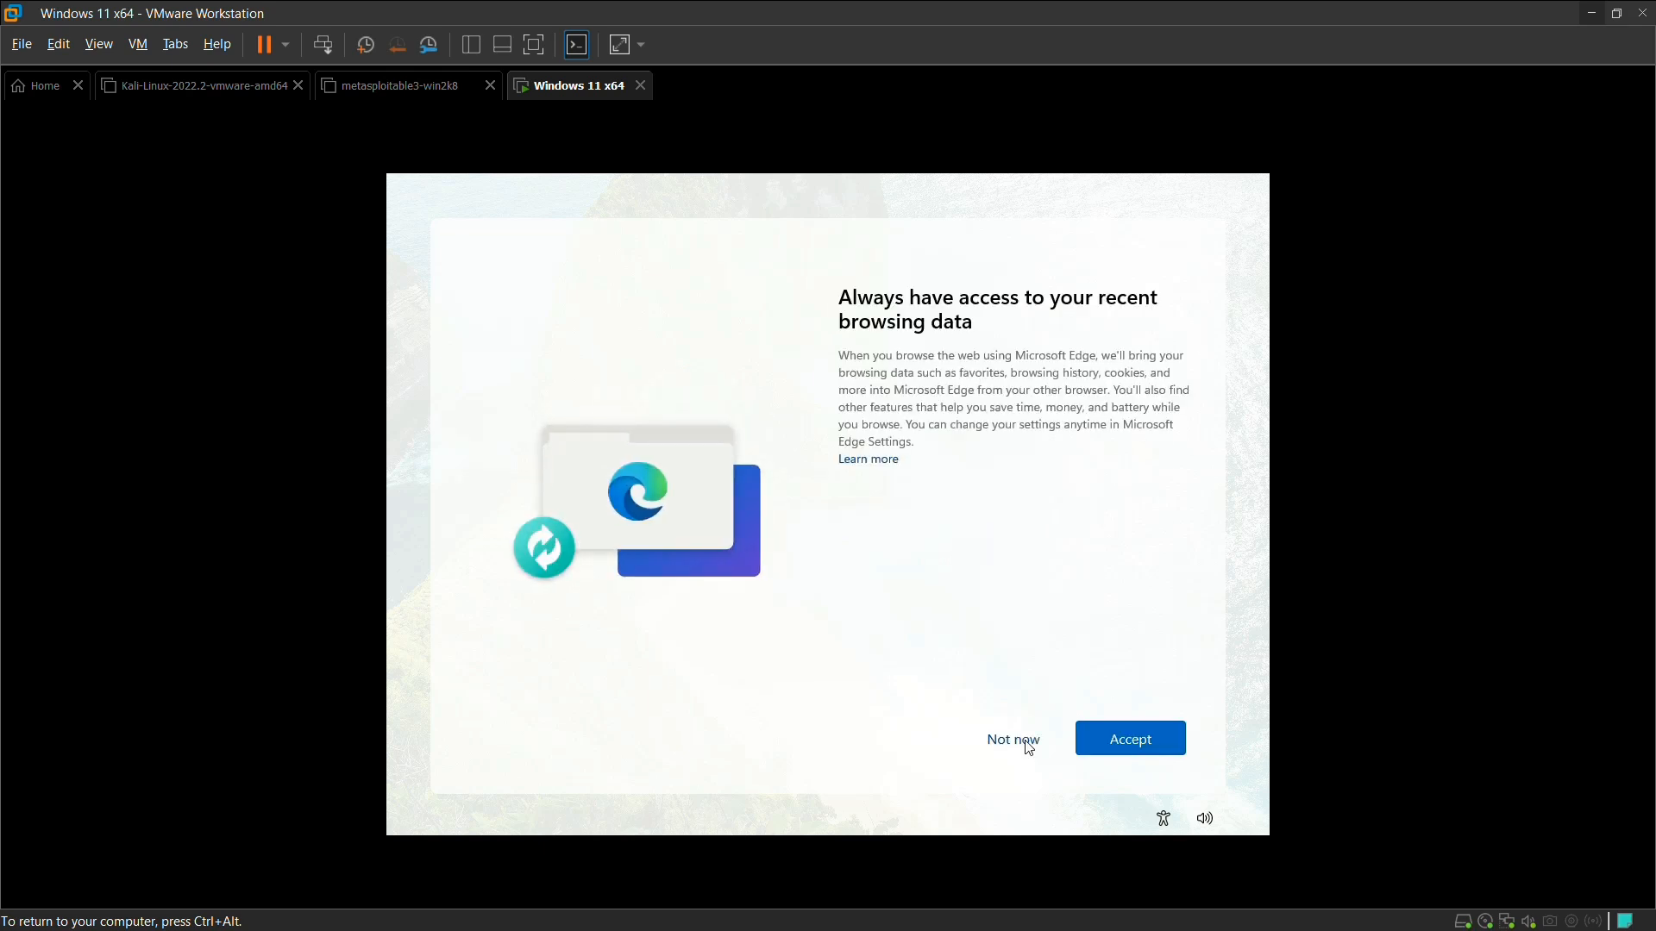
left_click(1029, 749)
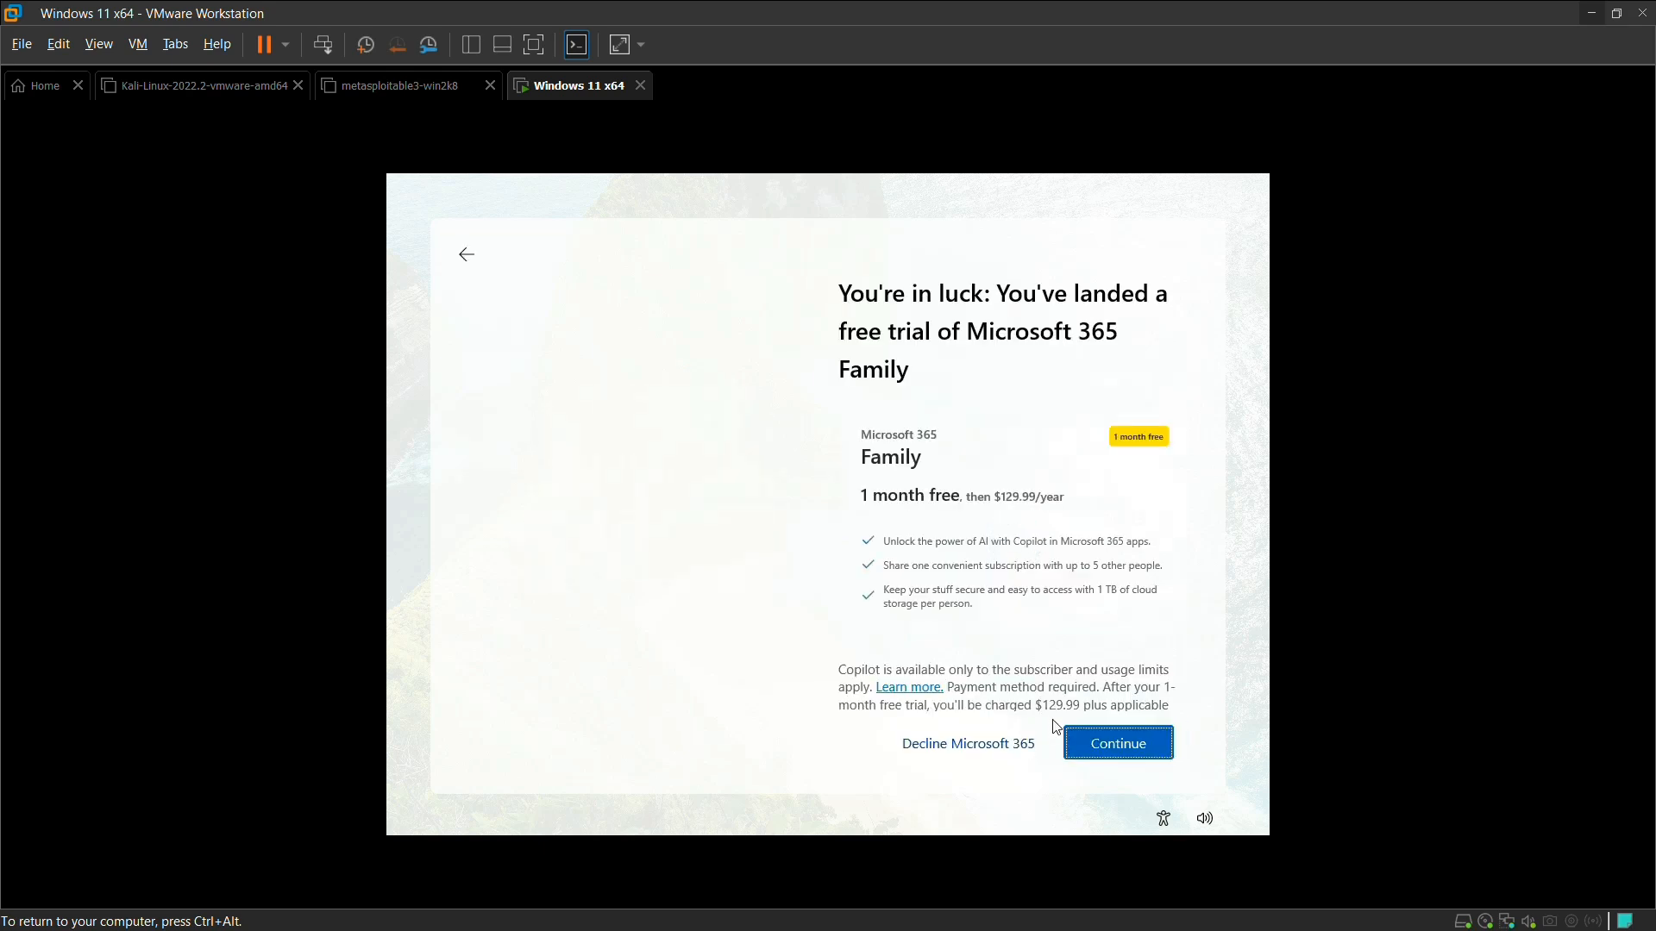
- Decline the Microsoft 365 Family trial and move past the free Microsoft 365 screen to reach the desktop
left_click(1000, 743)
left_click(999, 744)
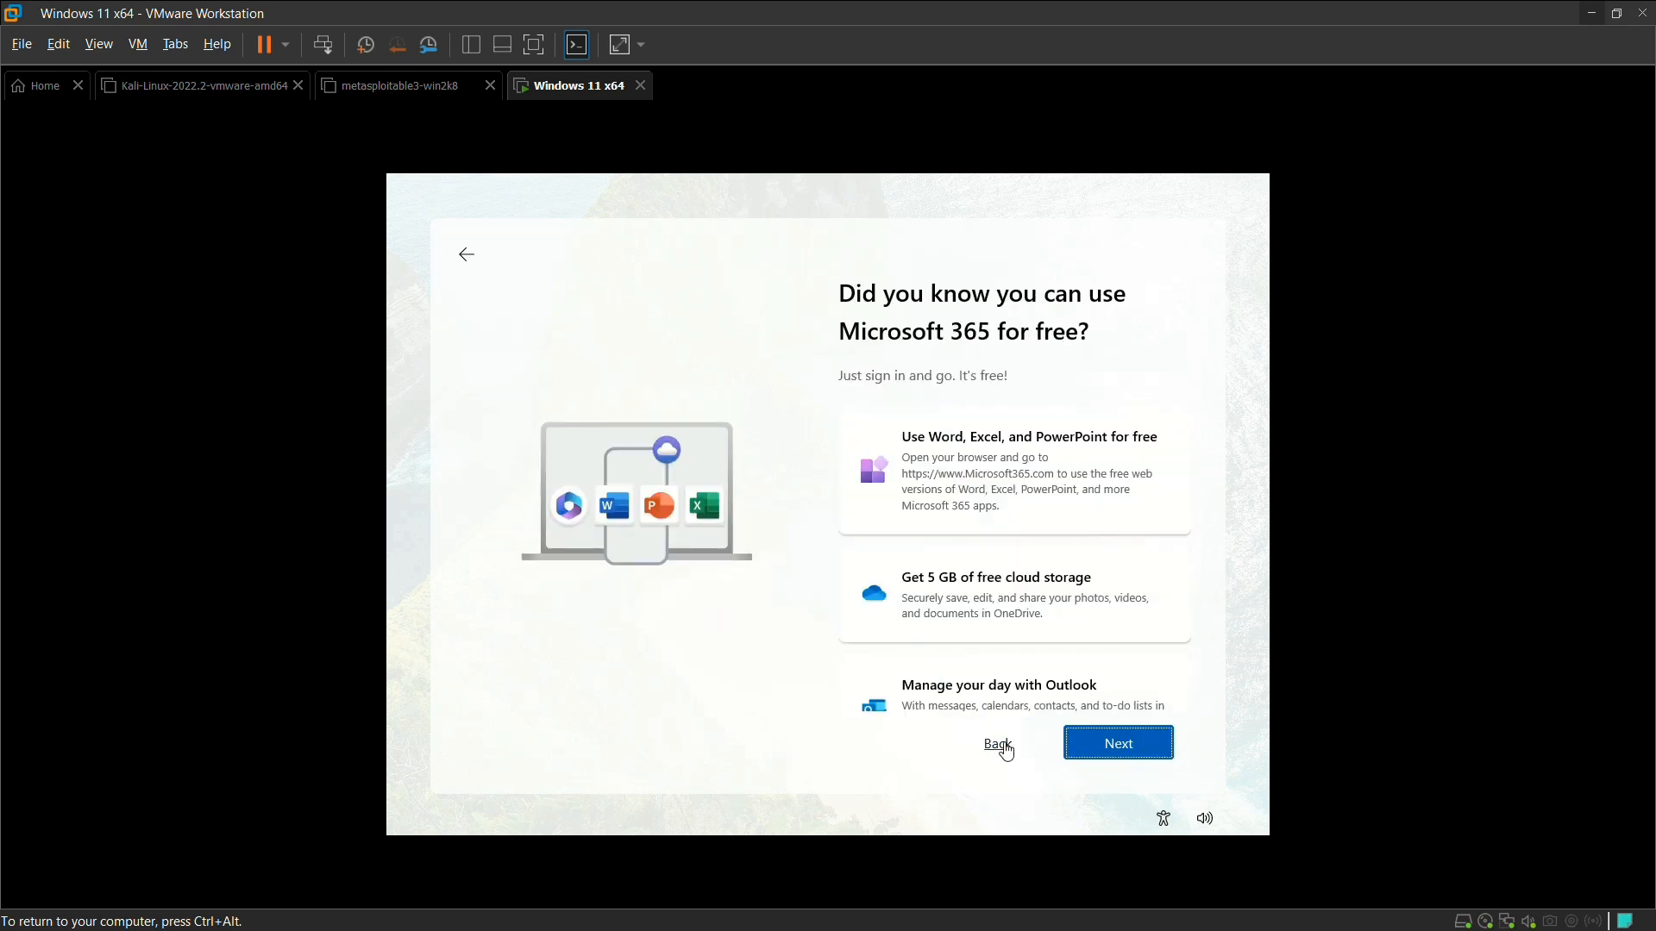
left_click(997, 745)
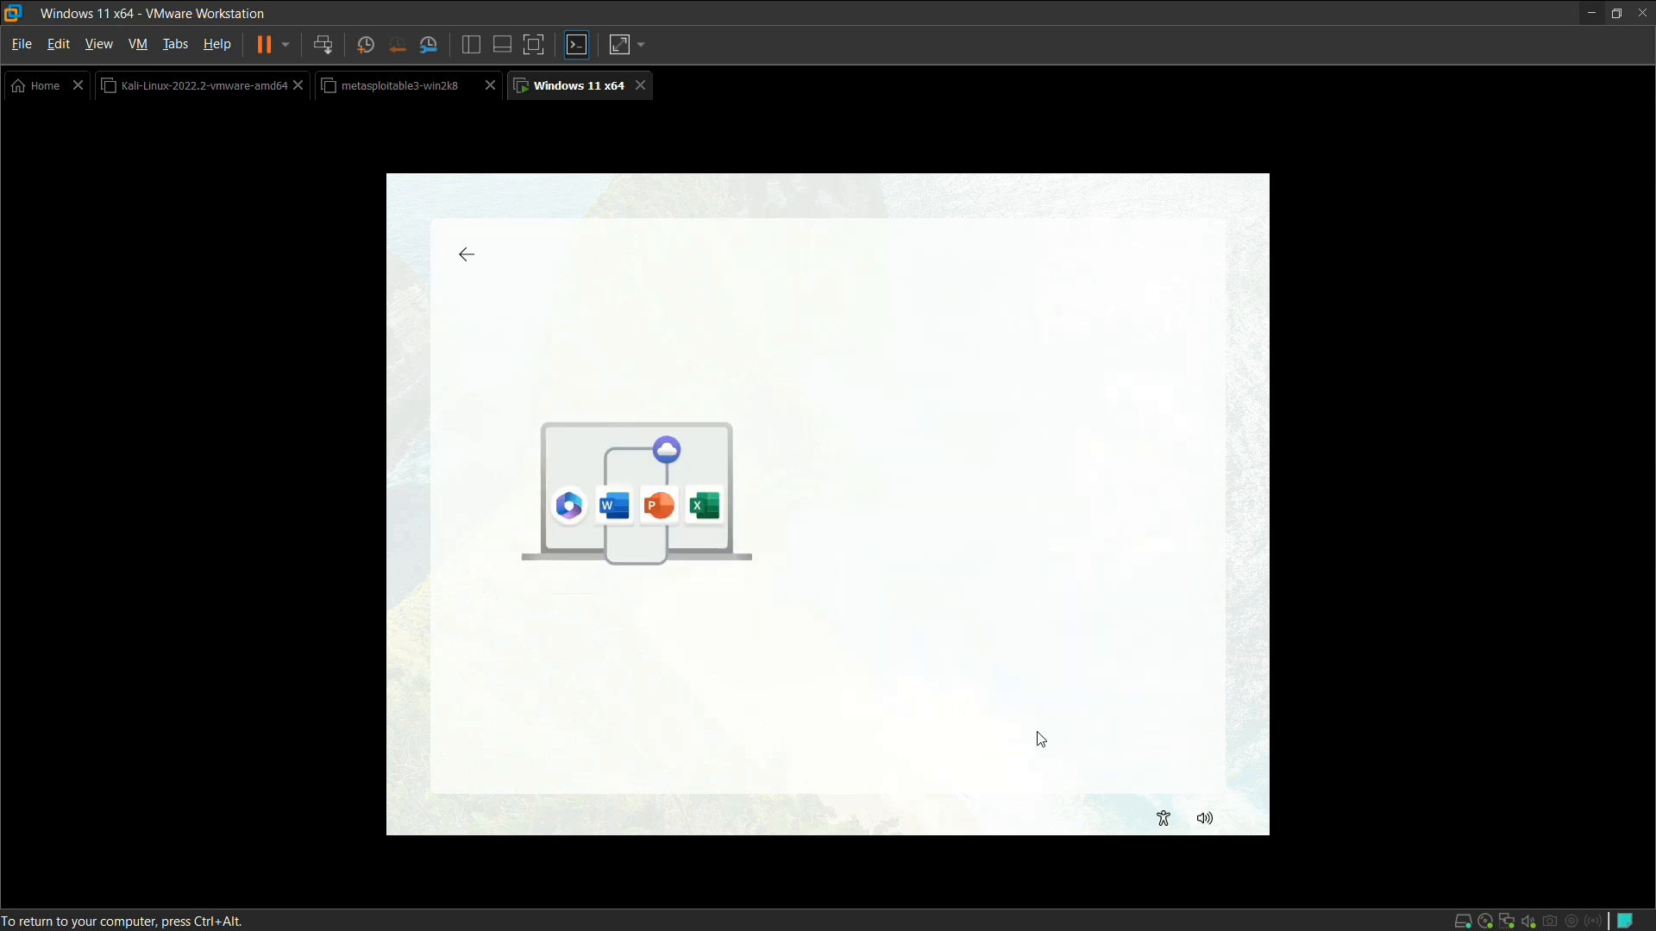
left_click(1037, 739)
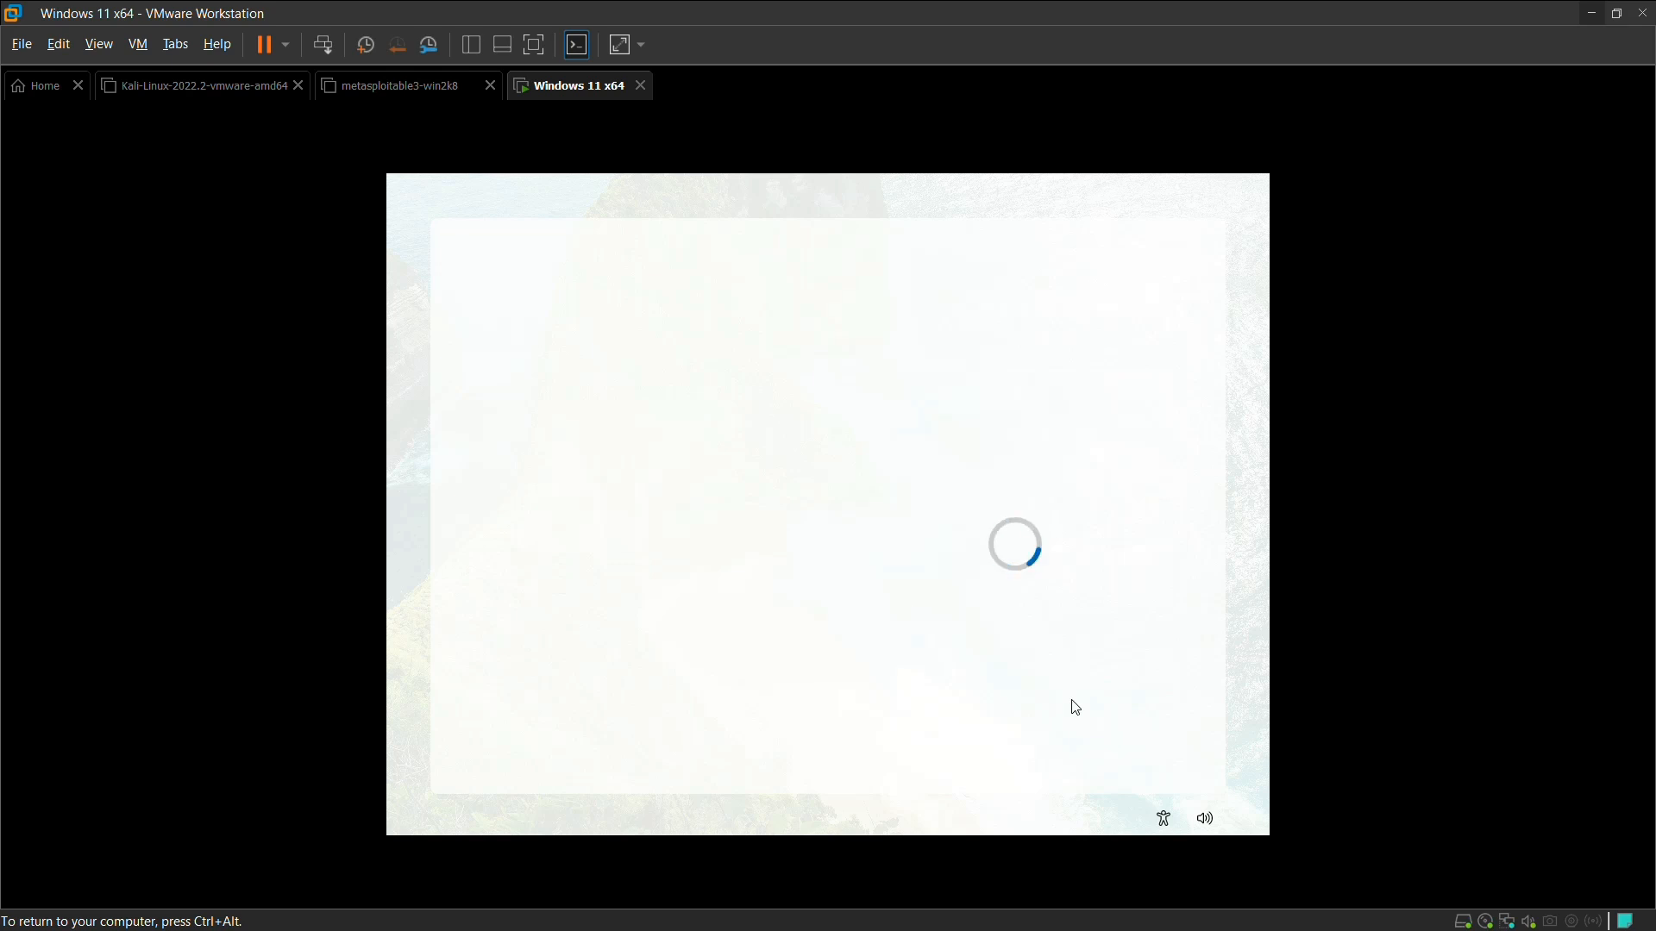
- Open Settings from the Start menu and go to the System About page
left_click(610, 818)
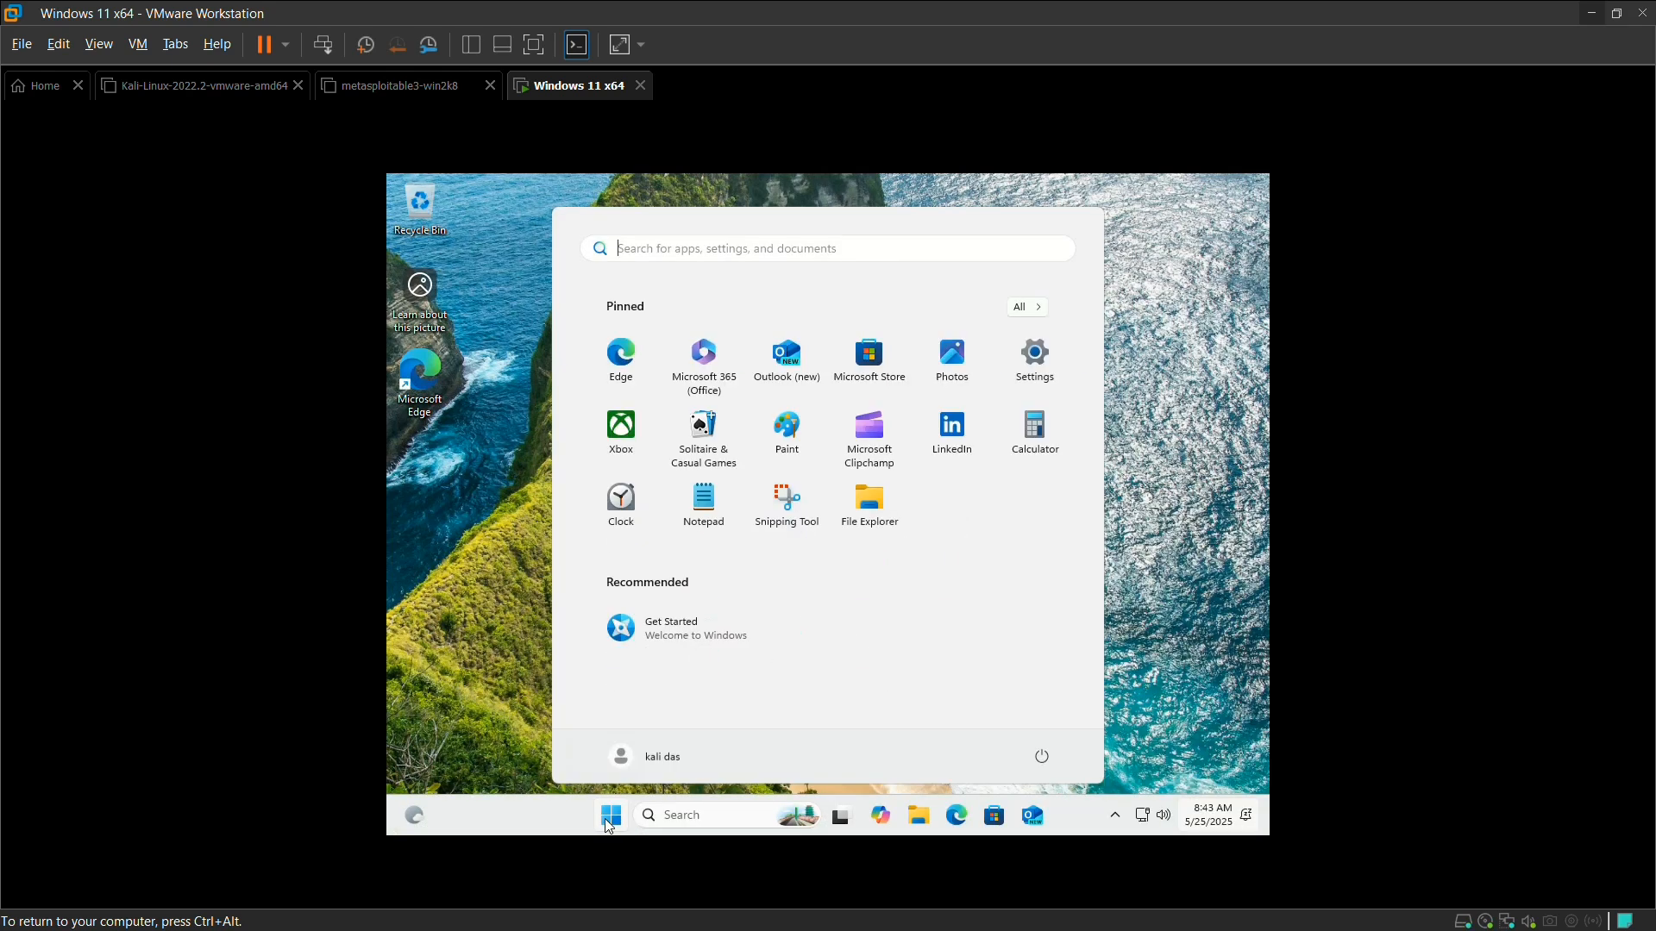
left_click(1060, 358)
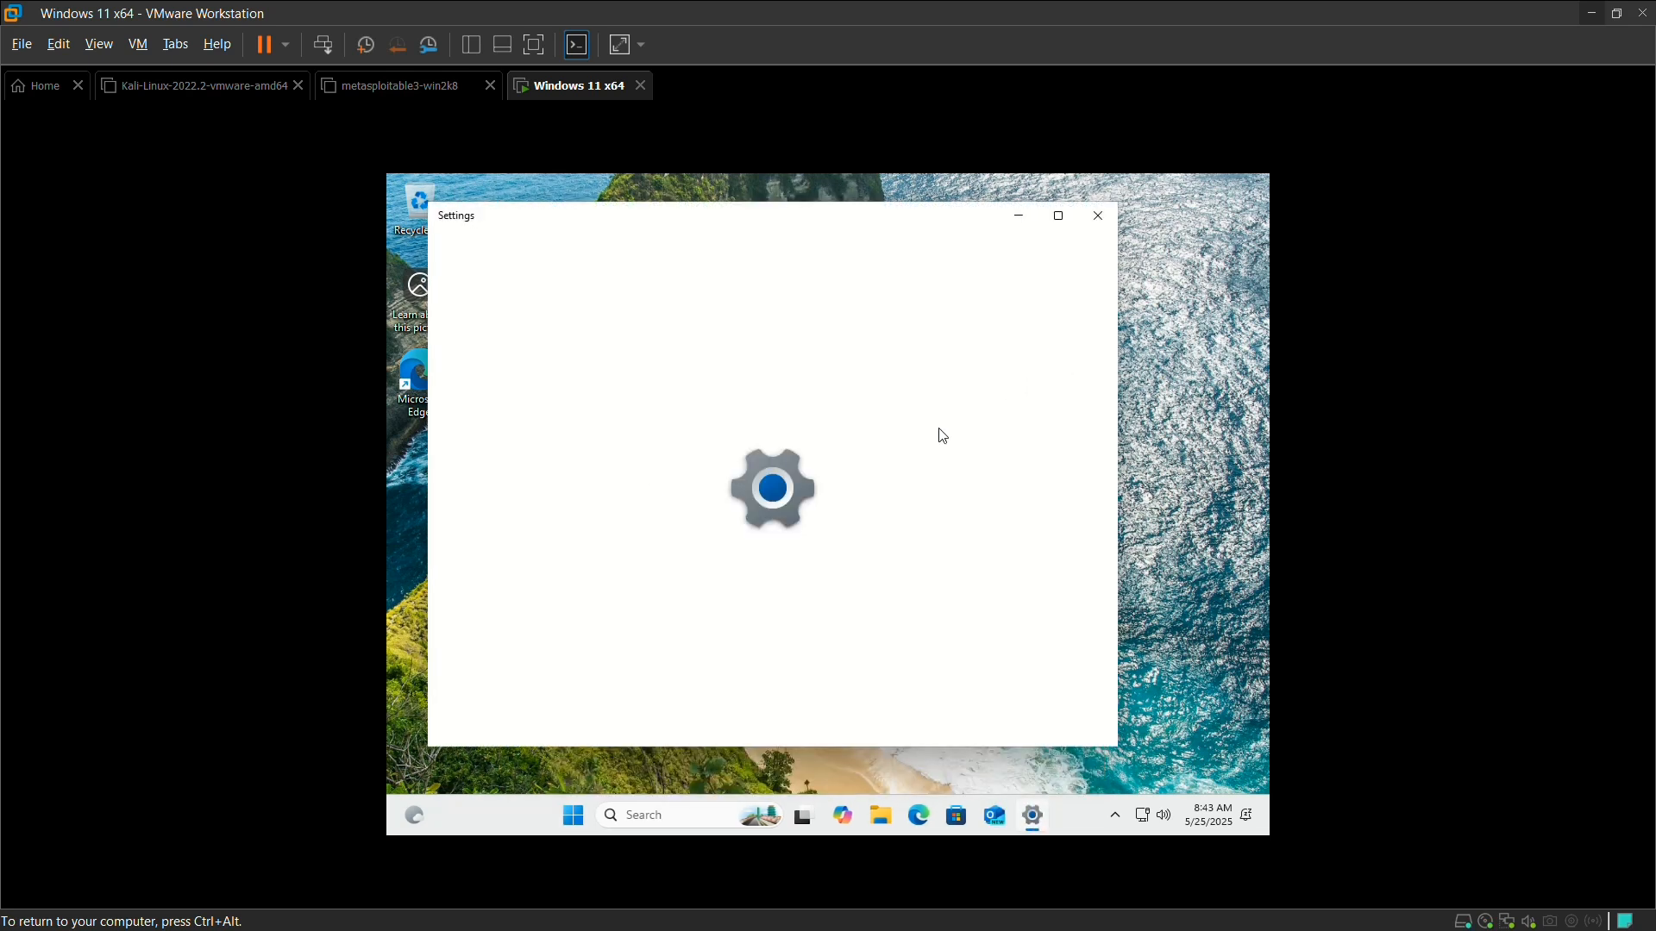
left_click(539, 369)
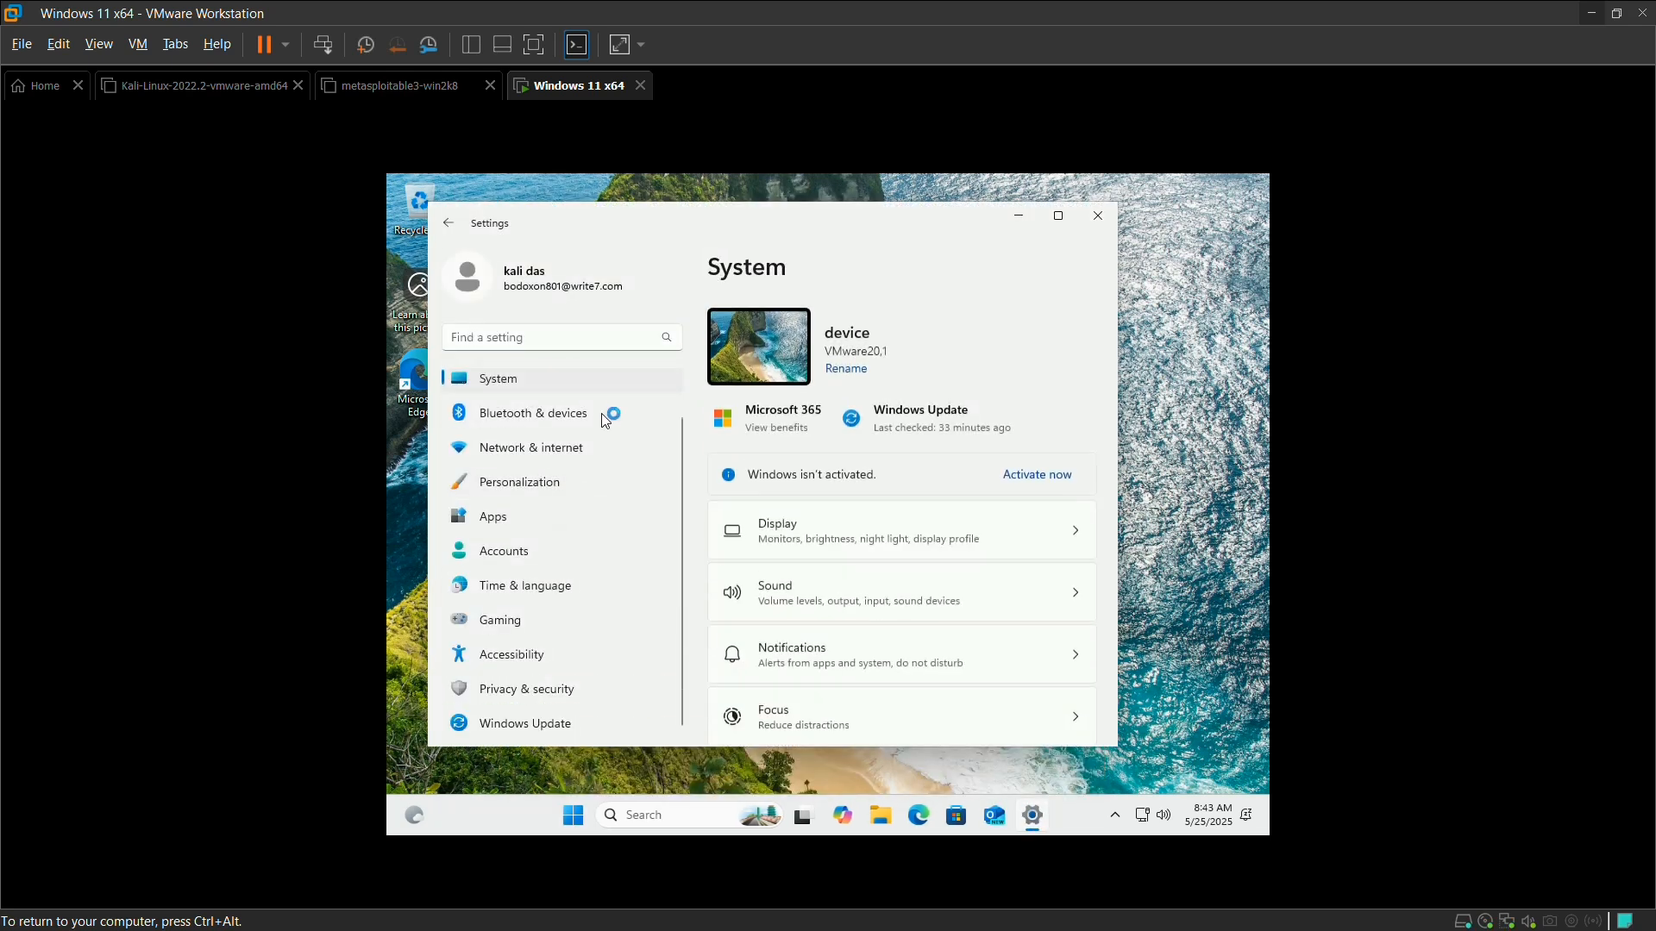
scroll(780, 562, "down", 10)
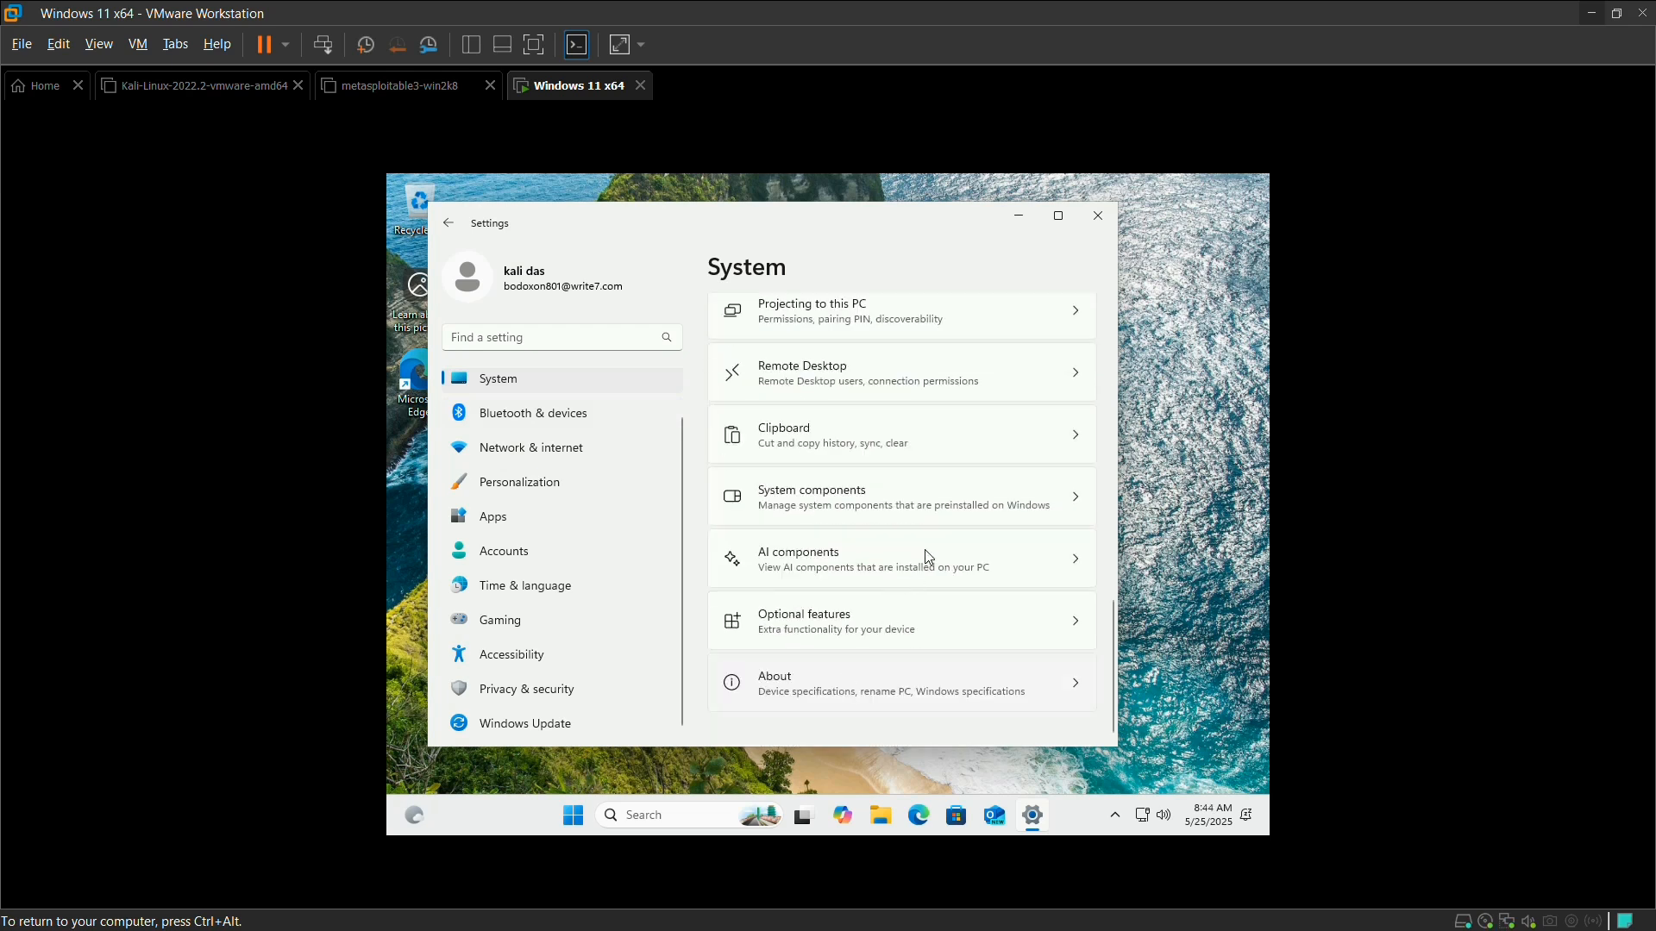
left_click(1069, 683)
- Maximize Settings, review the Windows specifications and the activation status, then close Settings
left_click(1058, 216)
scroll(771, 382, "down", 3)
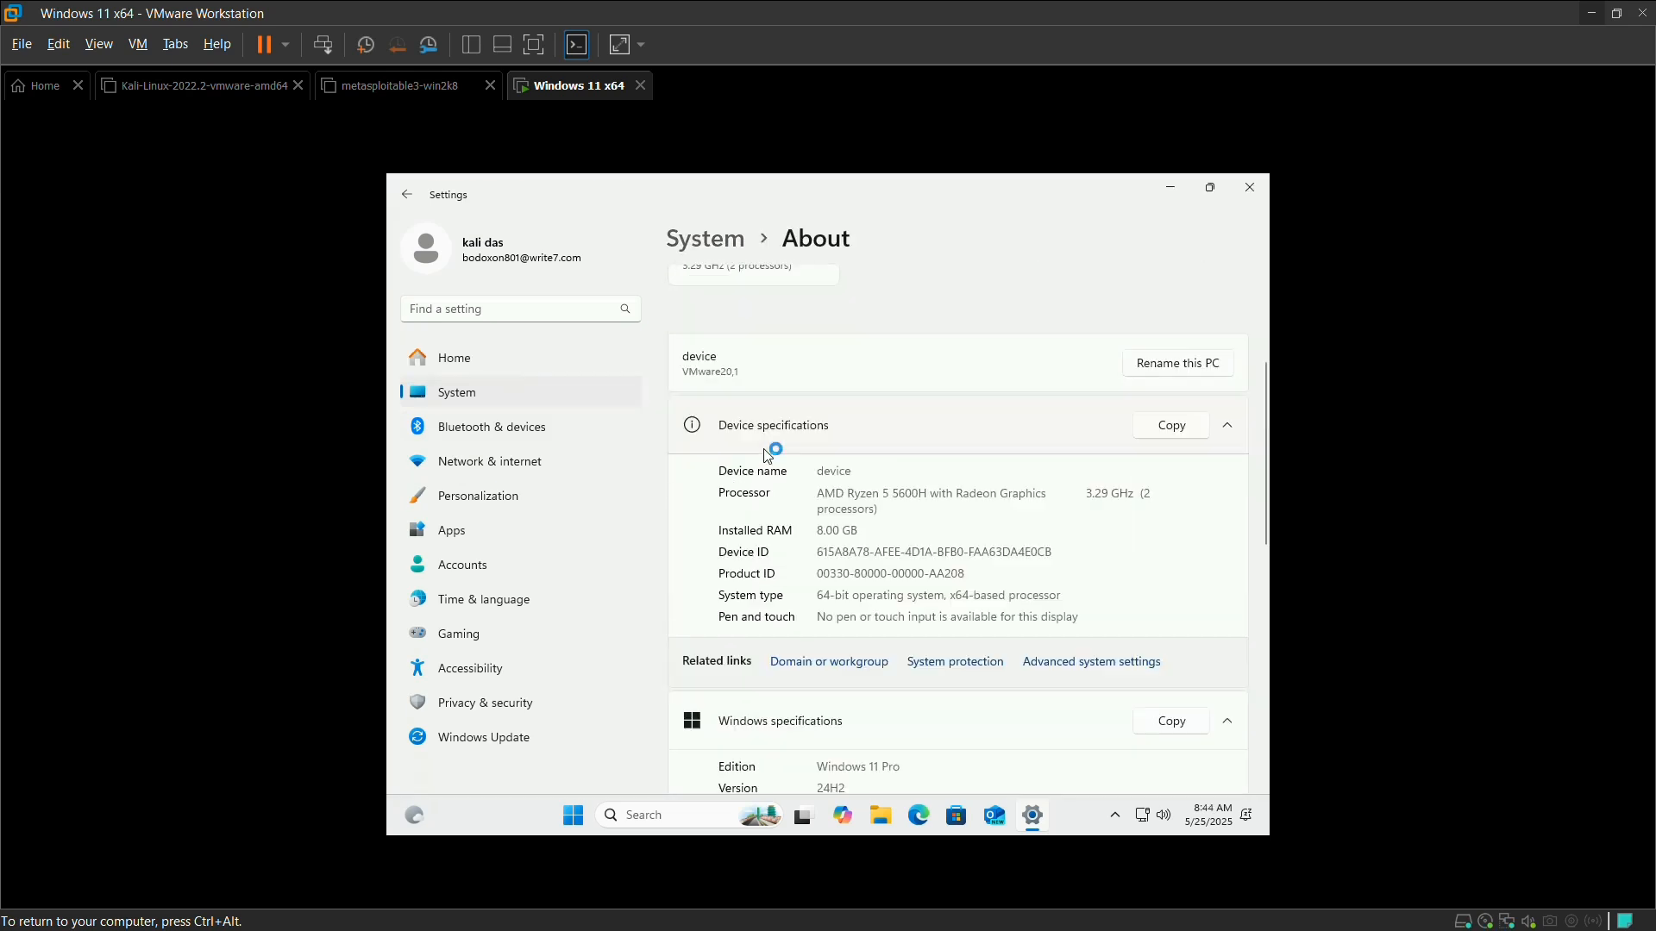
scroll(916, 603, "down", 3)
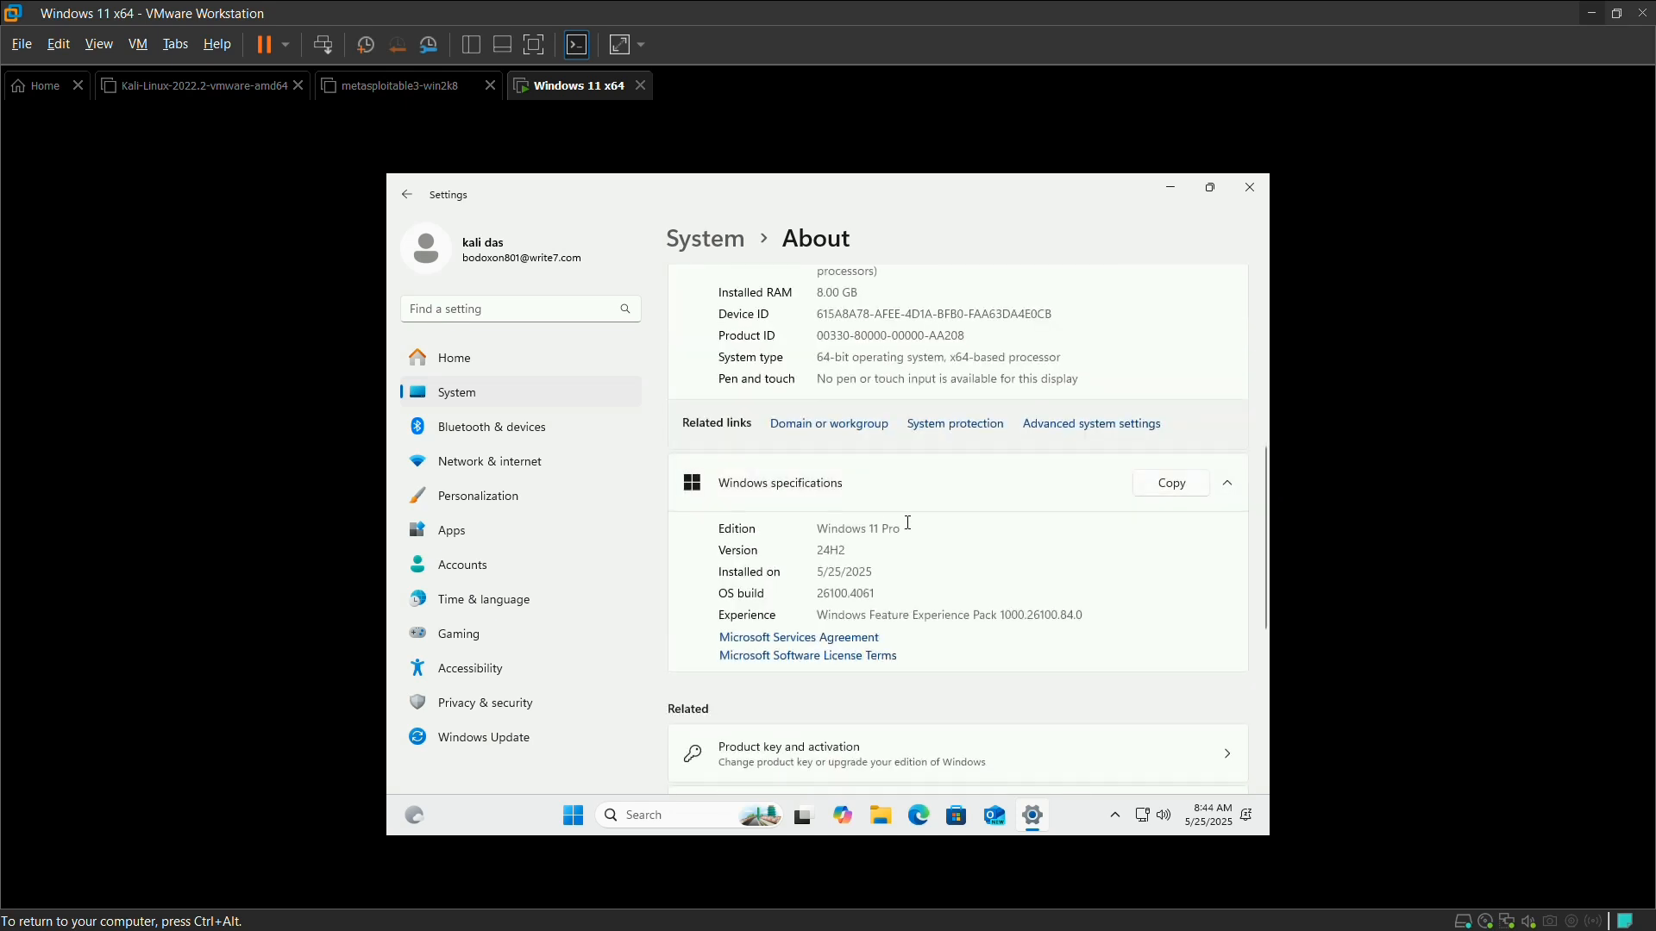
scroll(880, 548, "down", 3)
left_click(957, 537)
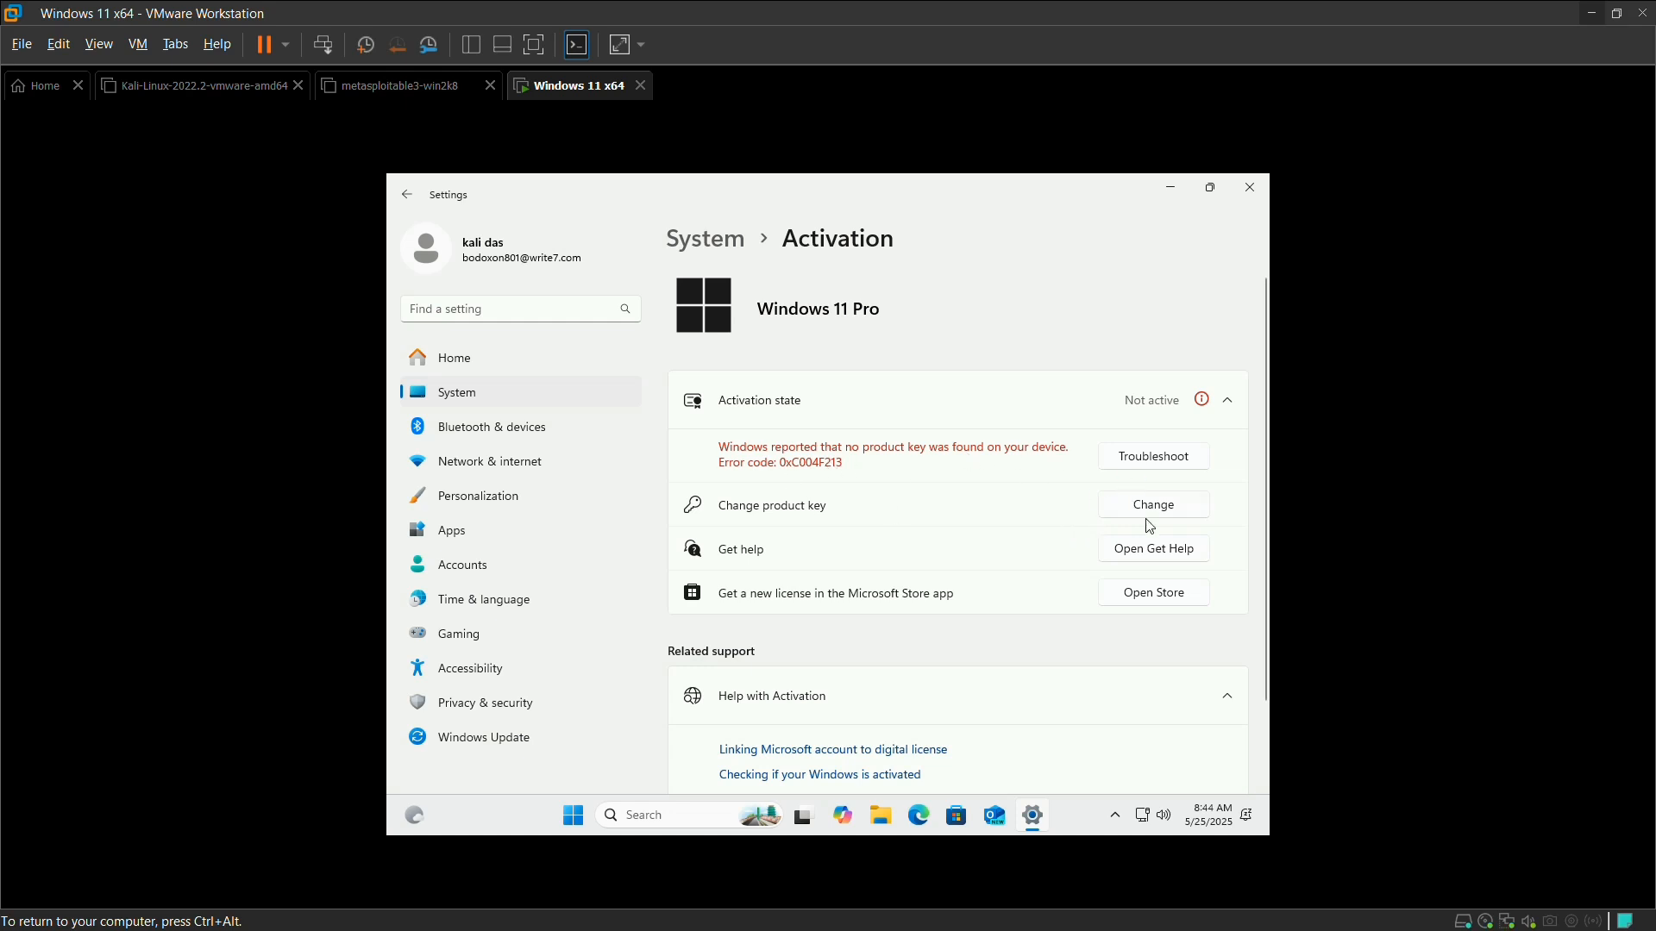
left_click(1250, 187)
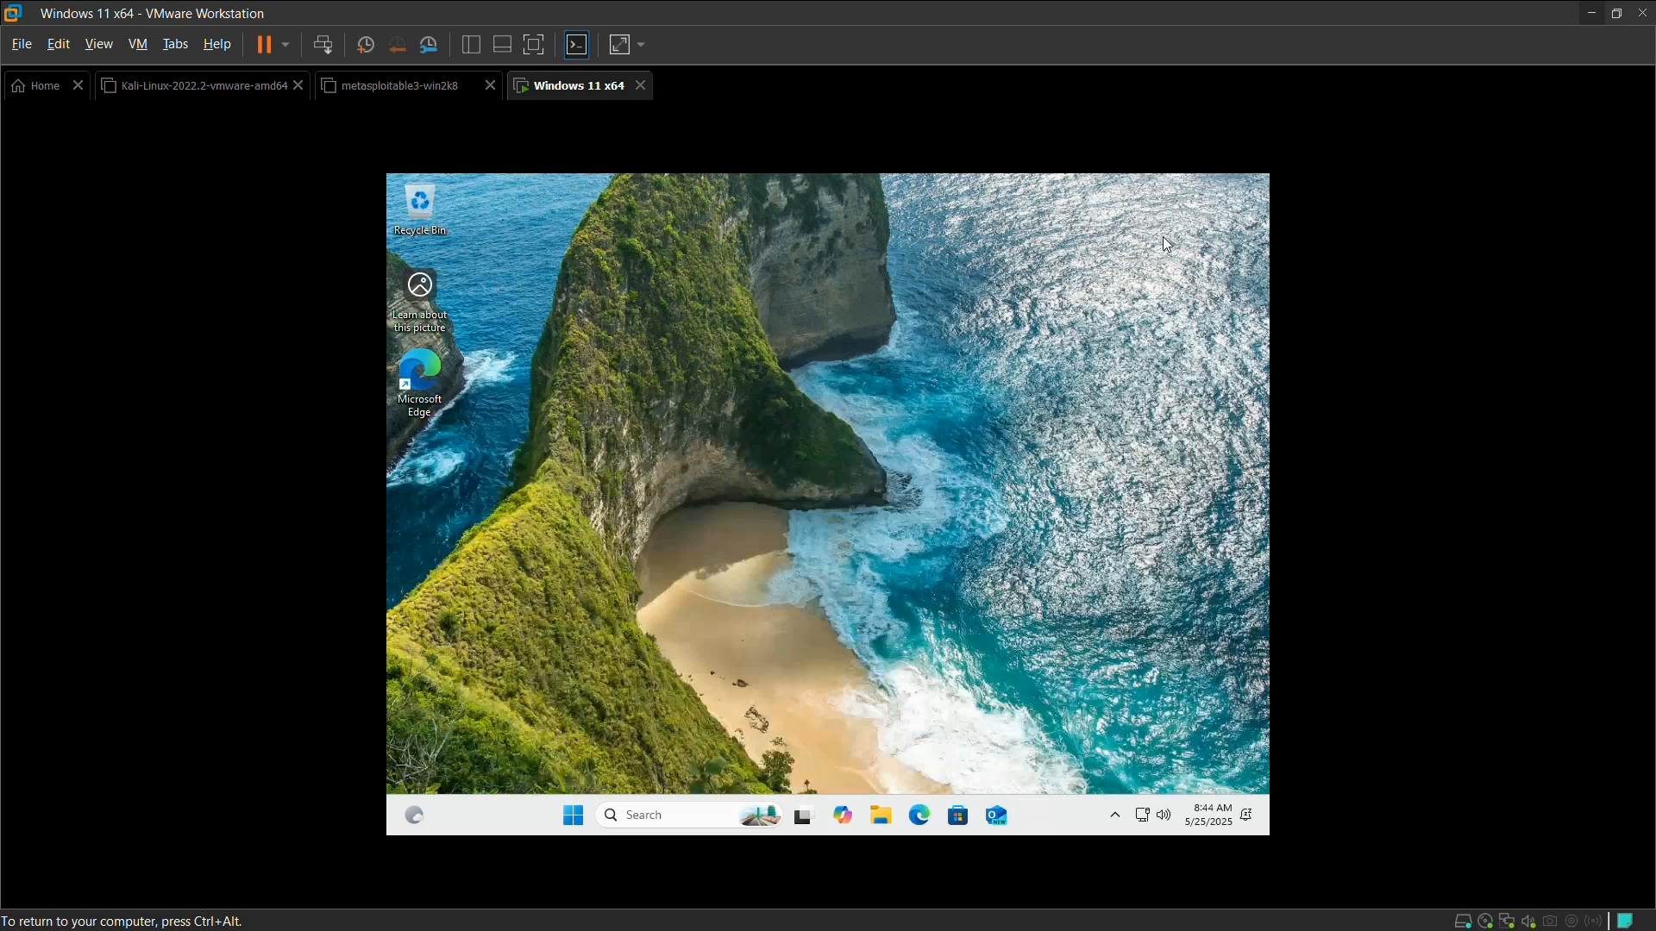